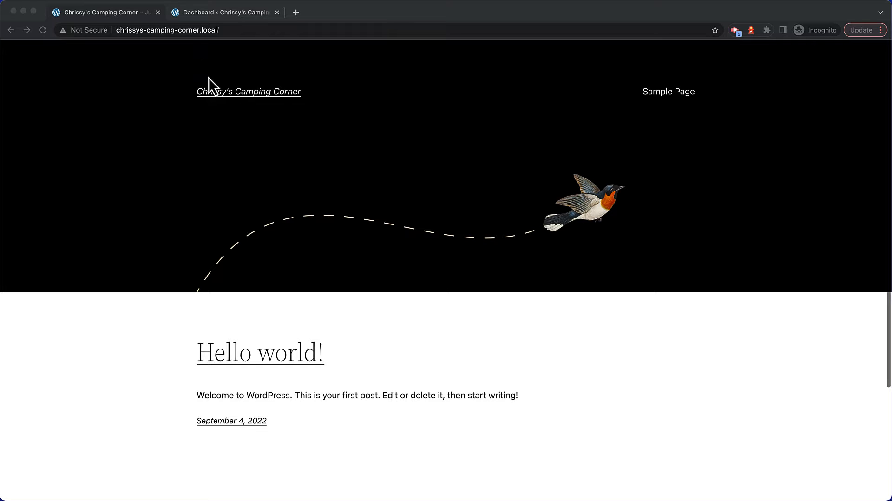
- Open the Themes page in the WordPress dashboard and delete the Twenty Twenty-One theme
click(214, 16)
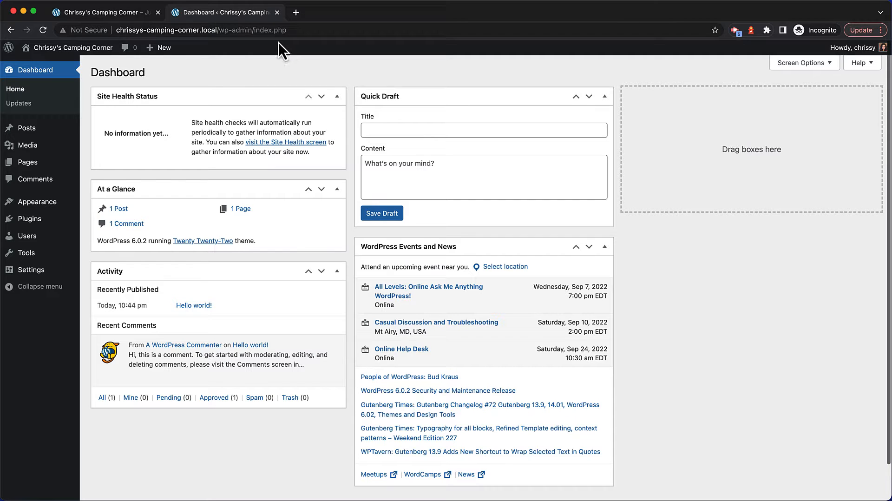
mouse_move(28, 202)
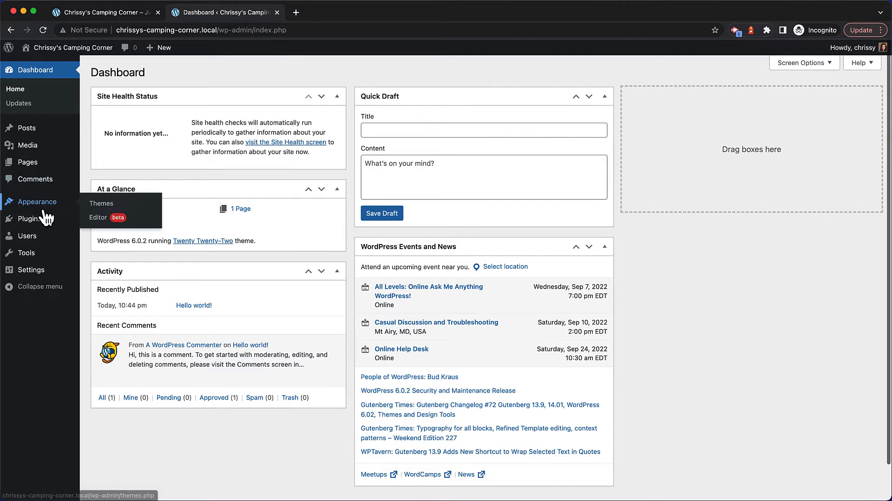
click(105, 204)
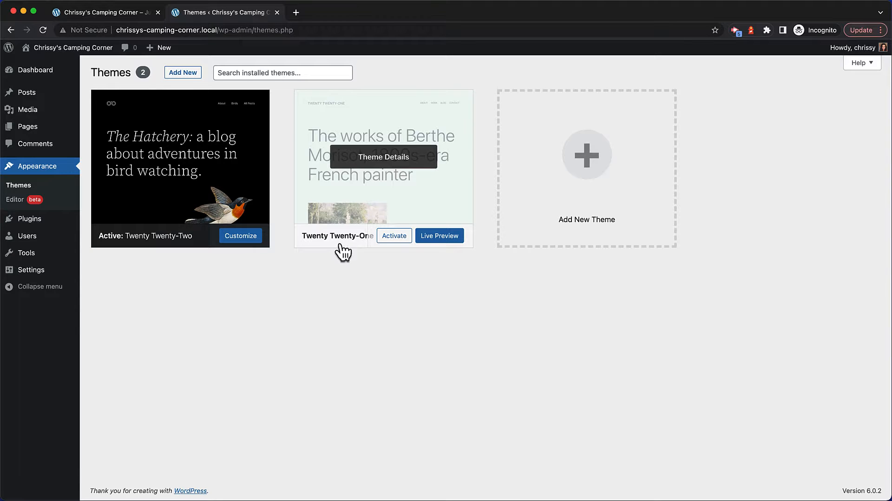
click(377, 160)
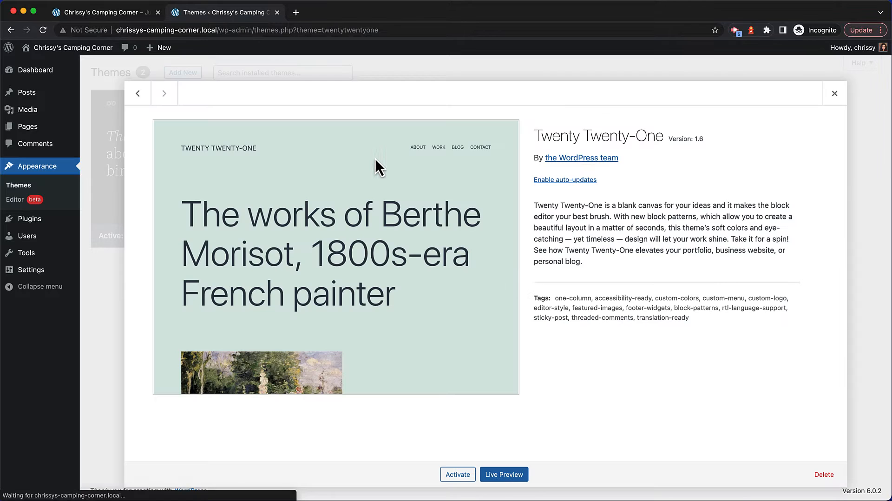
click(824, 479)
click(525, 106)
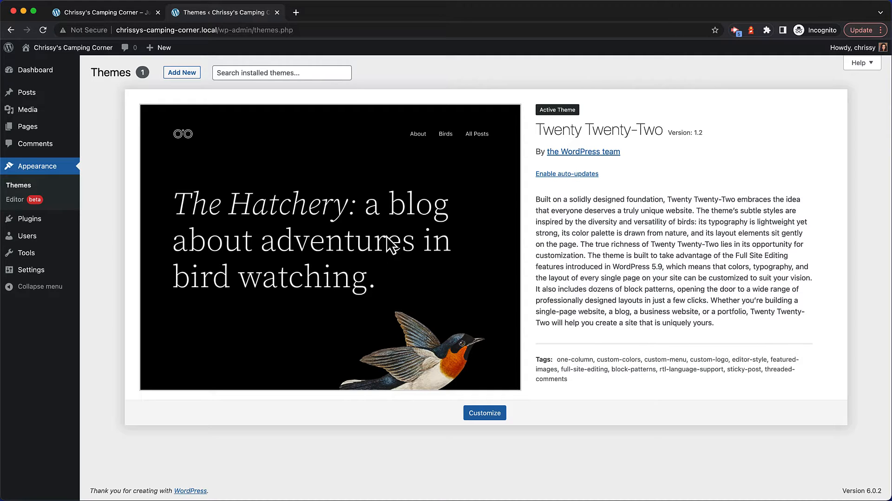
- Preview the Hello Elementor theme from the catalog of new themes, highlight its tagline, and close the preview
click(180, 73)
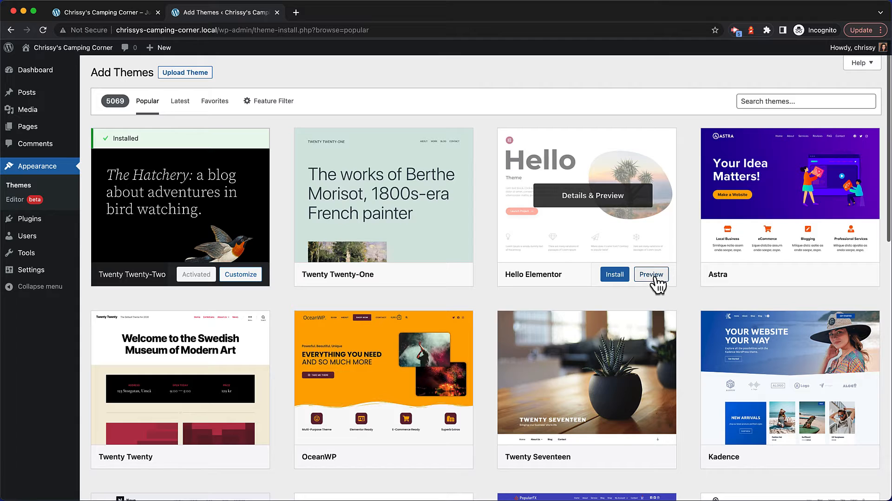
click(654, 278)
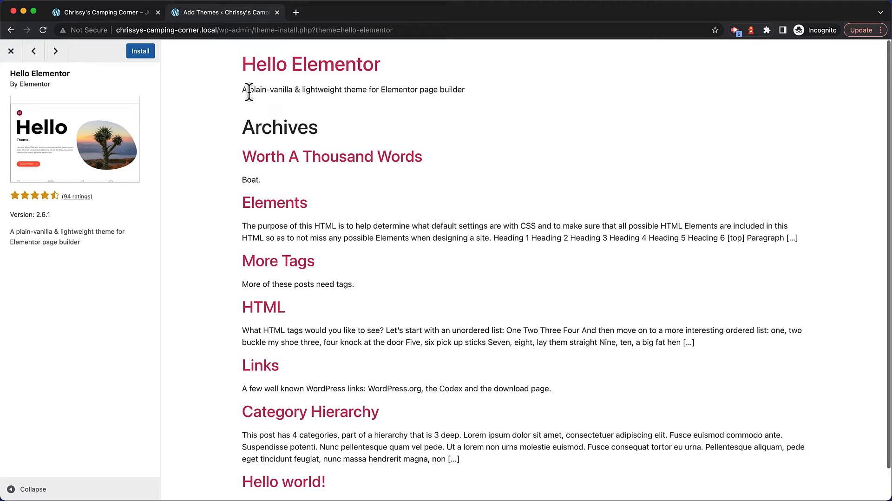
drag(249, 91, 491, 97)
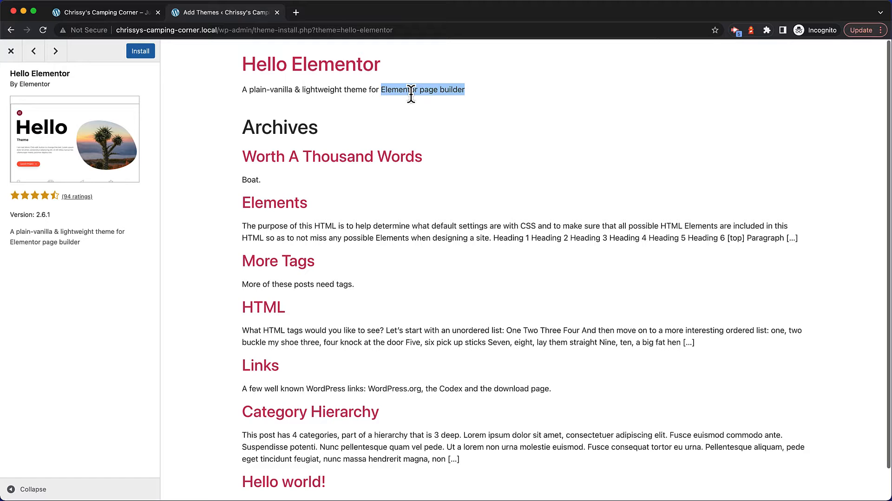
click(11, 51)
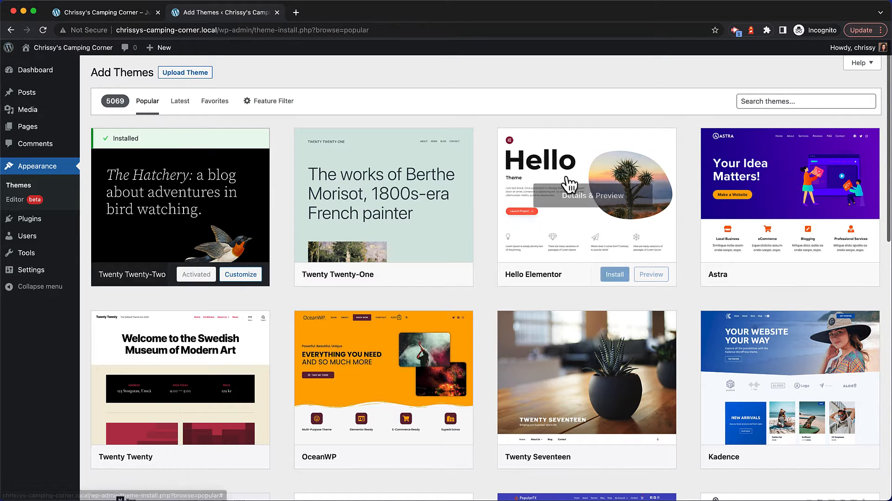
- Preview the Astra theme from the catalog and examine its details
mouse_move(739, 196)
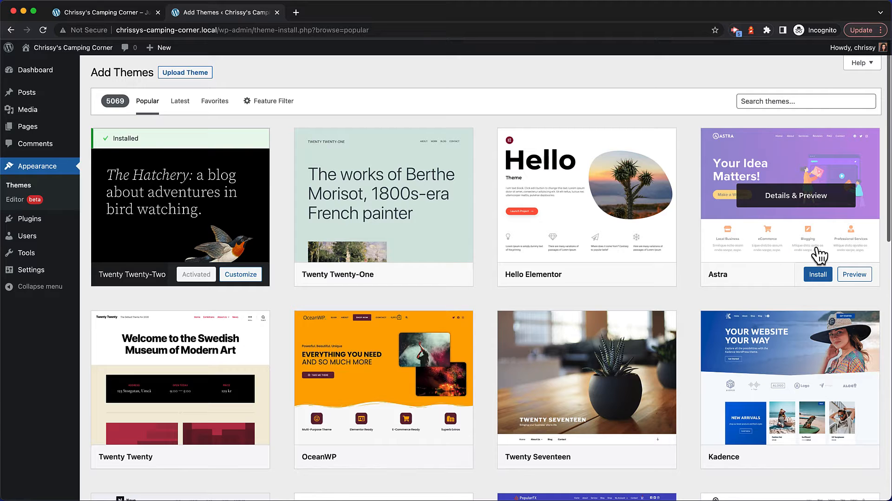
click(855, 275)
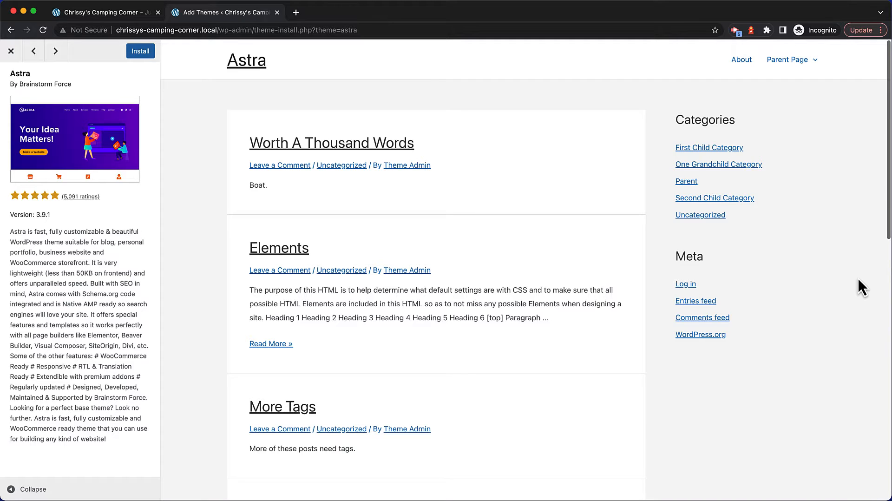
double_click(14, 74)
- Open wpastra.com in a new browser tab and go to its Starter Templates page
key(super+t)
text(wpas)
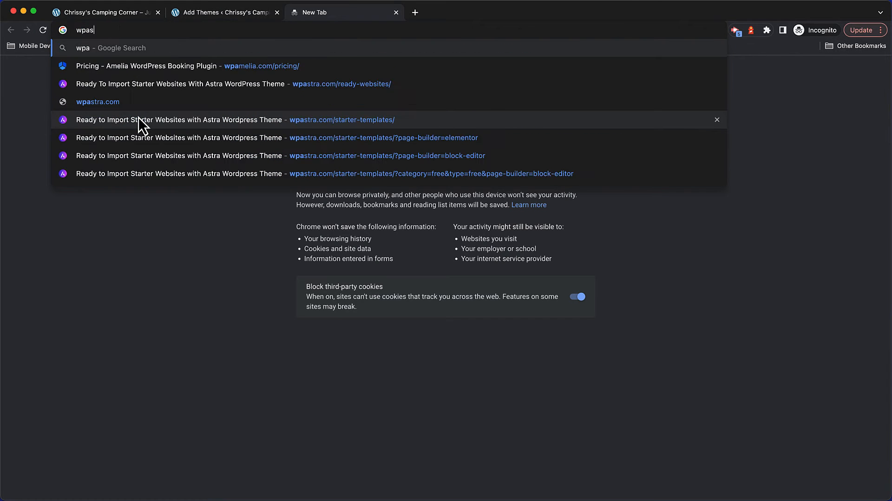
text(tra.com)
key(Return)
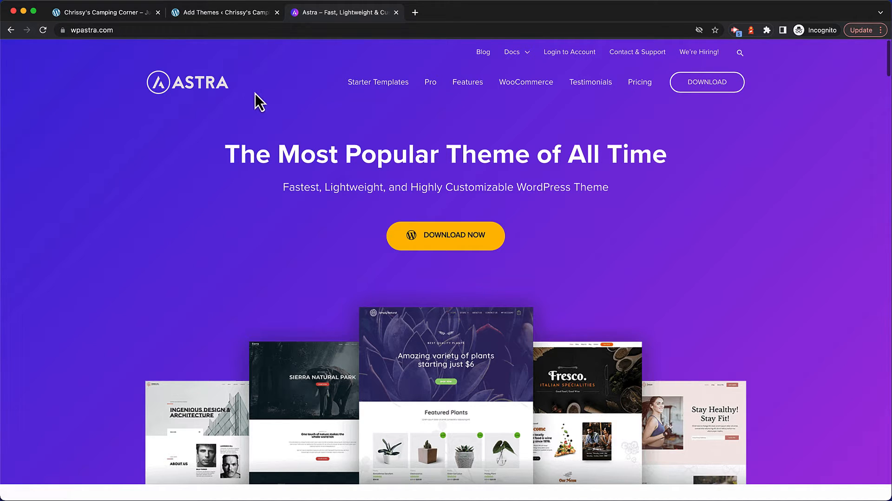
click(377, 89)
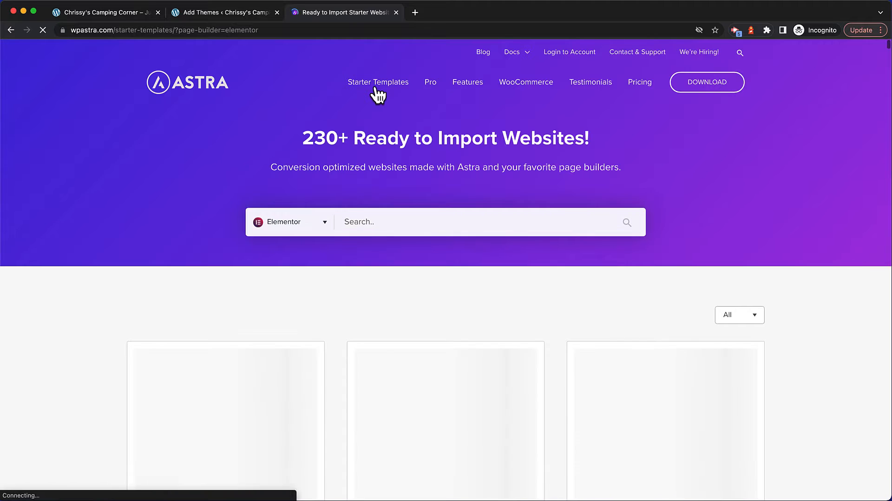
scroll(371, 91, down, 2)
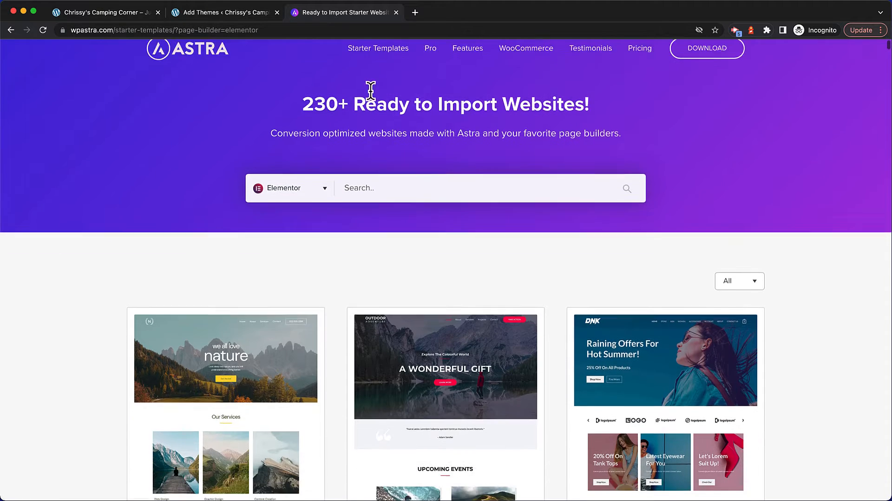
drag(305, 87, 470, 100)
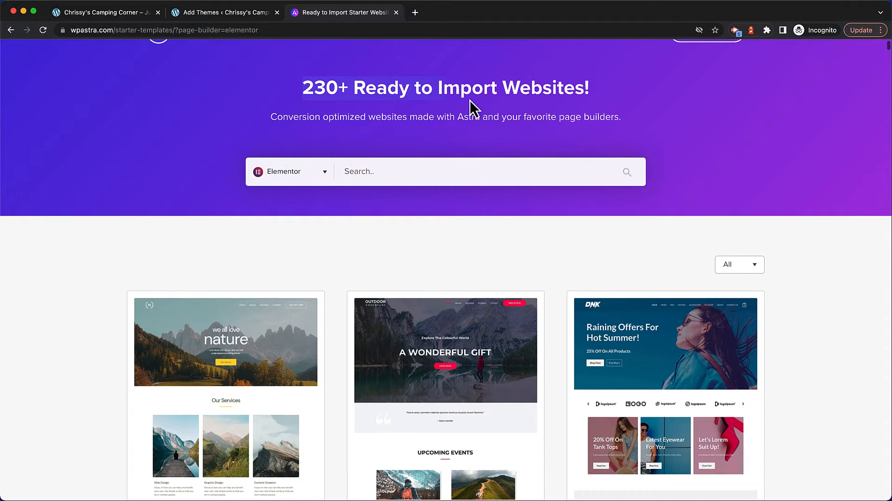
click(396, 105)
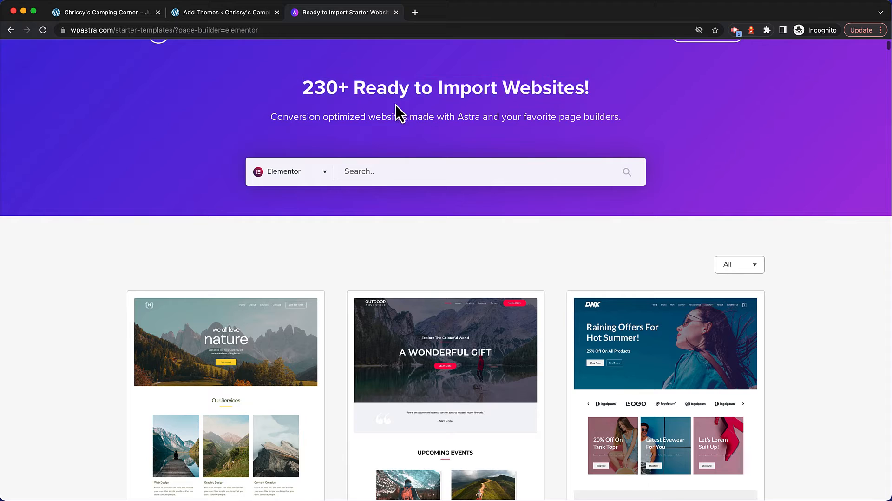
- Filter the starter templates to Block Editor and browse the available designs down to Outdoor Adventure
click(325, 174)
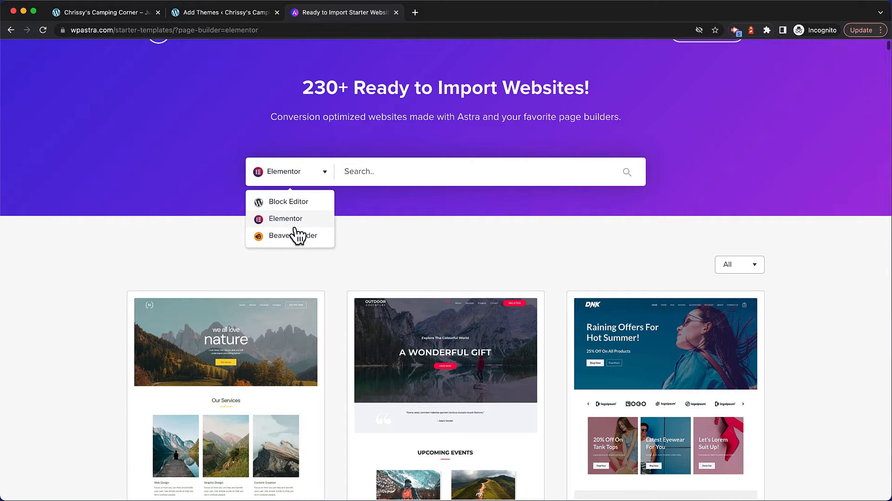
click(287, 202)
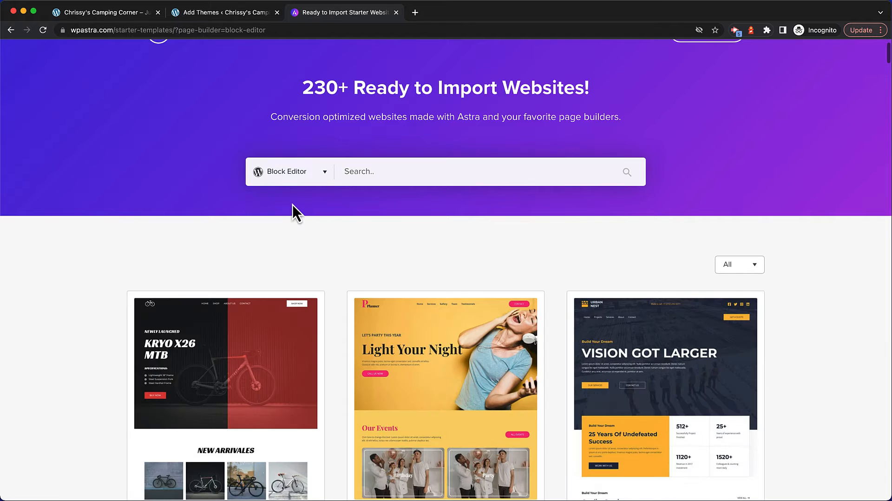
scroll(406, 221, down, 7)
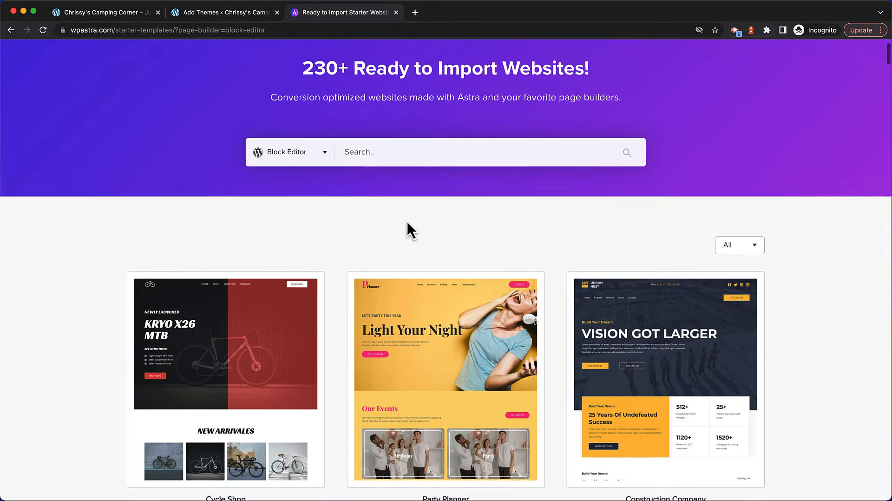
scroll(409, 230, down, 14)
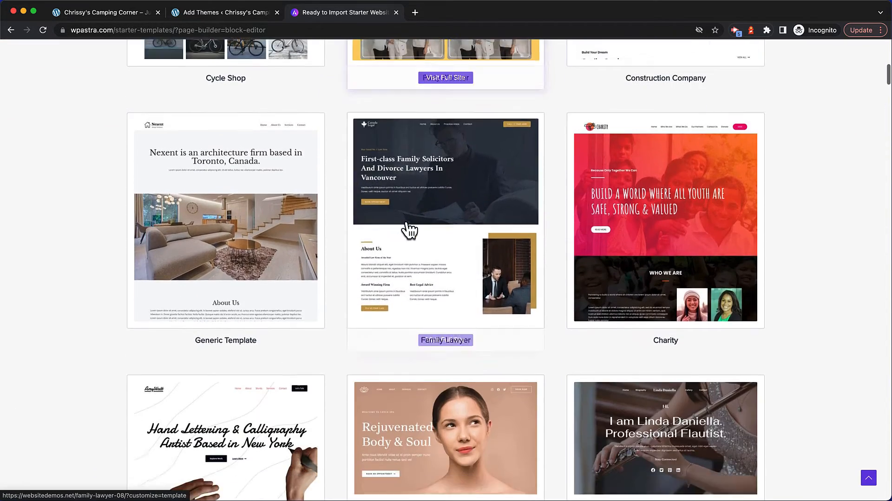
scroll(409, 230, down, 9)
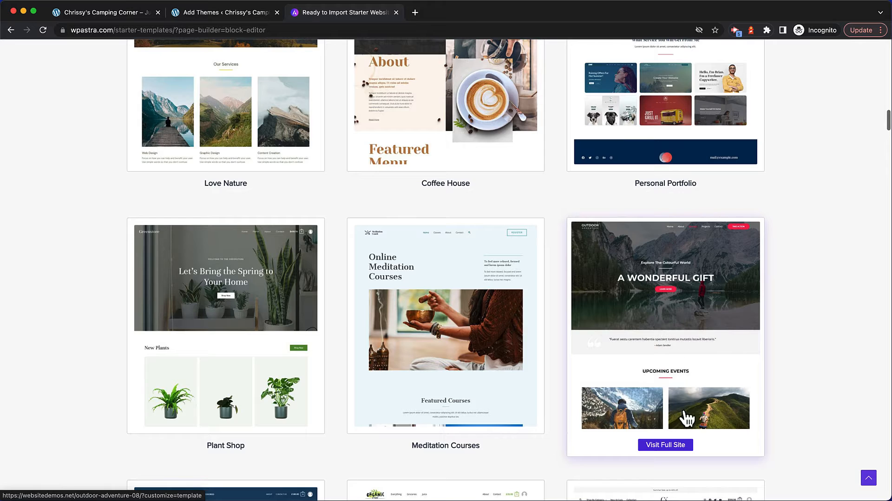
- Open the full demo site of the Outdoor Adventure template and copy its web address
click(666, 445)
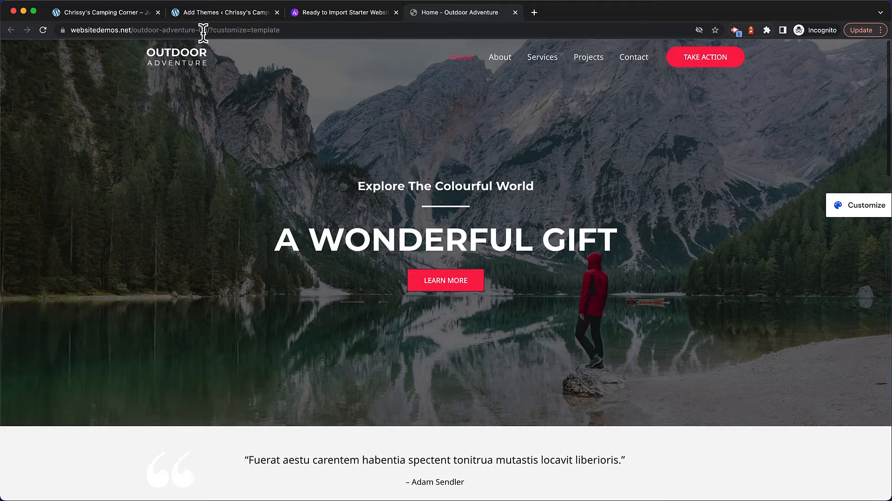
click(258, 31)
key(super+c)
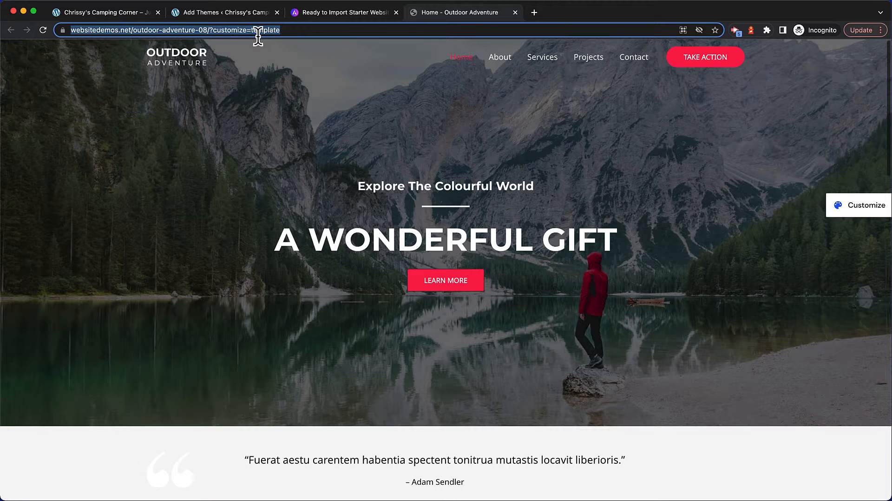
key(super+t)
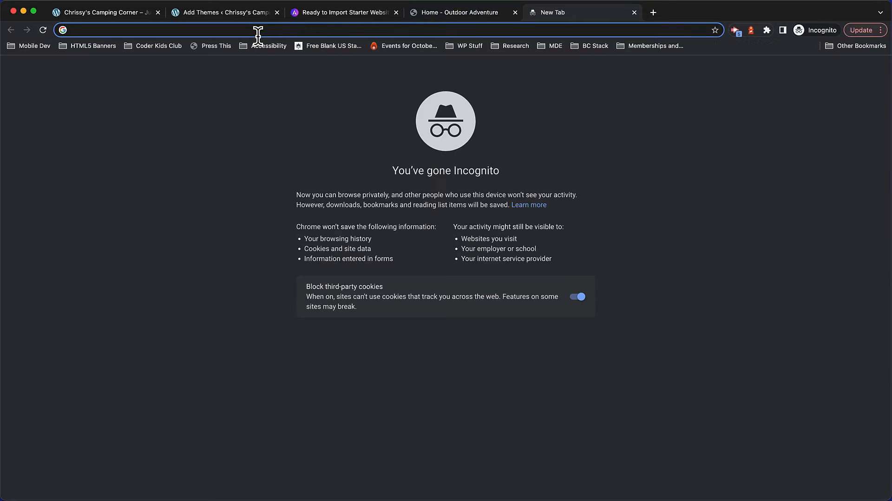
text(page)
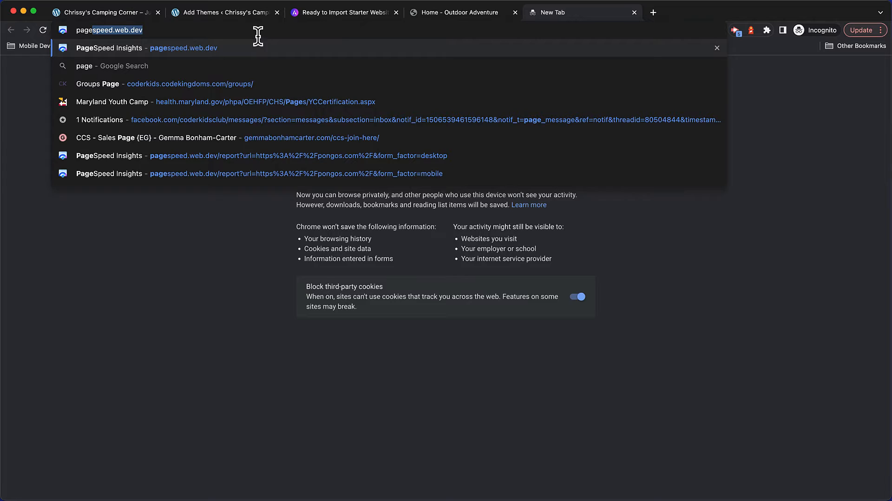
key(Return)
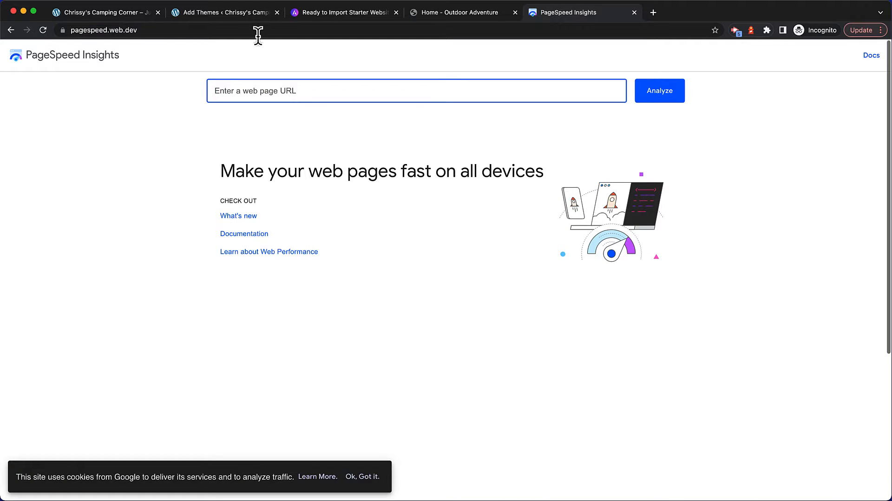
key(super+v)
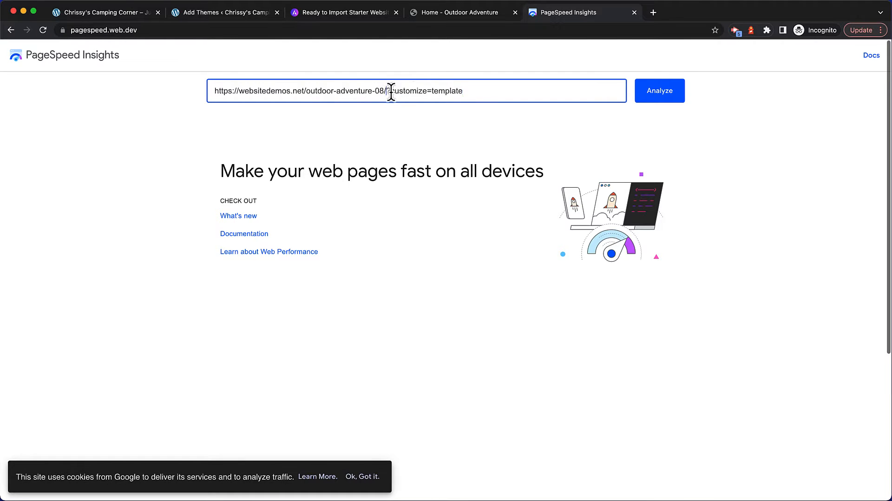
drag(387, 90, 485, 91)
key(BackSpace)
click(662, 95)
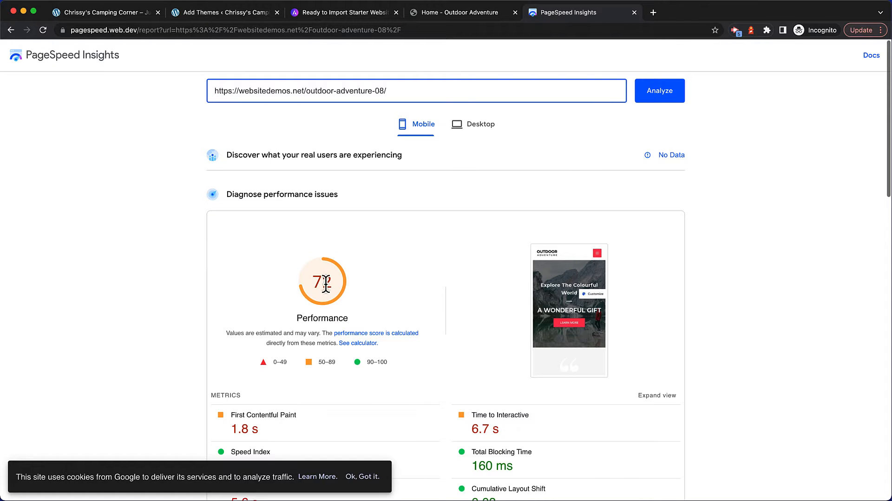
- Examine the mobile performance metrics, including Time to Interactive, and the list of improvement opportunities
scroll(389, 284, down, 1)
scroll(389, 285, down, 3)
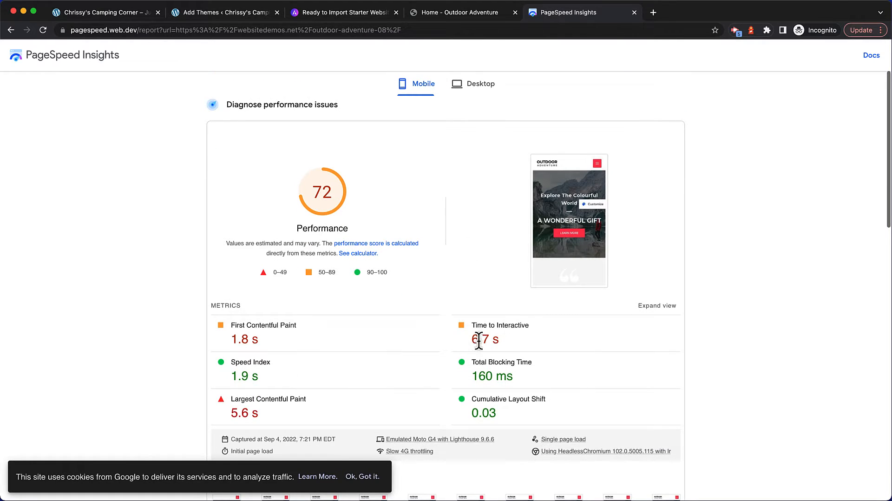
drag(471, 340, 501, 342)
scroll(501, 344, down, 2)
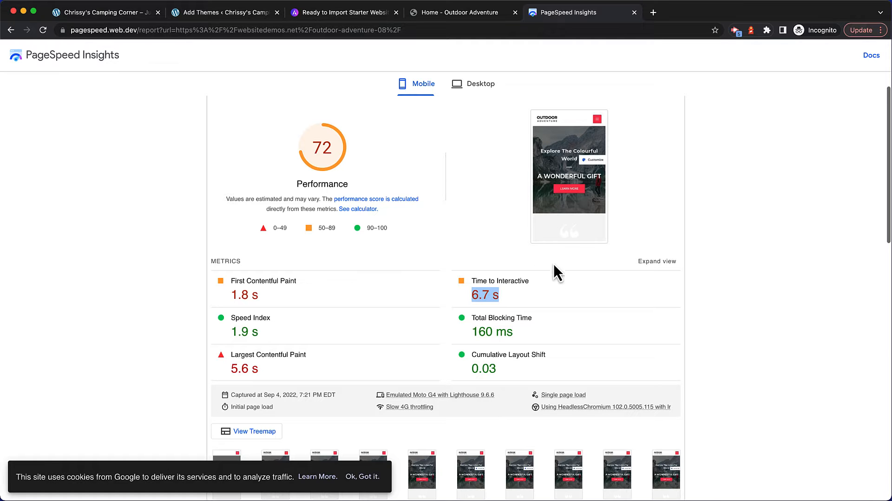
scroll(547, 269, down, 10)
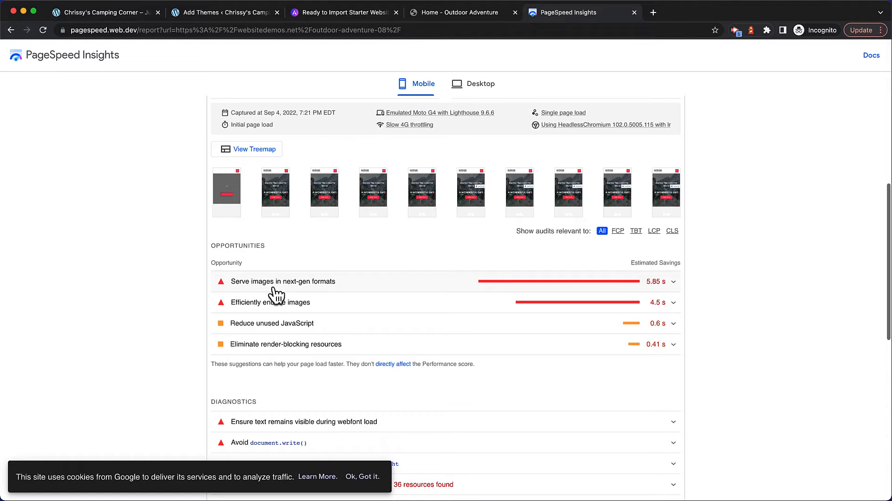
- Expand the "Serve images in next-gen formats" opportunity, review its JPEG-to-WebP advice, and collapse it again
click(673, 286)
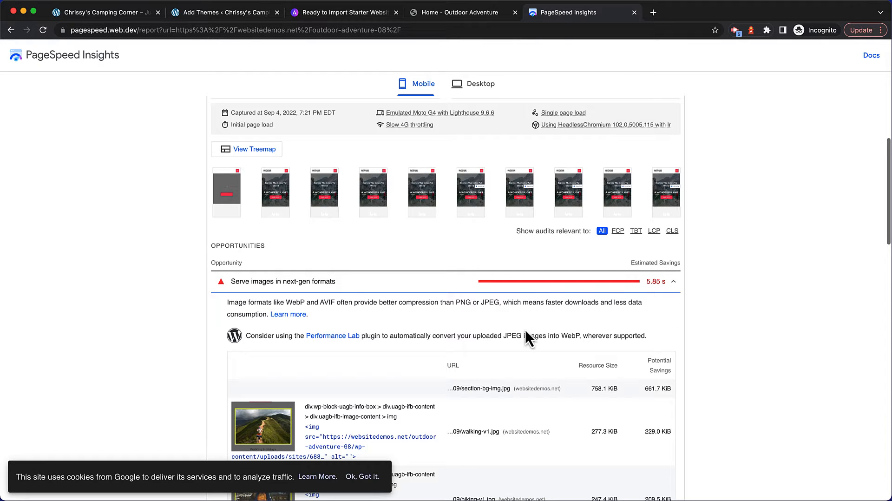
double_click(570, 335)
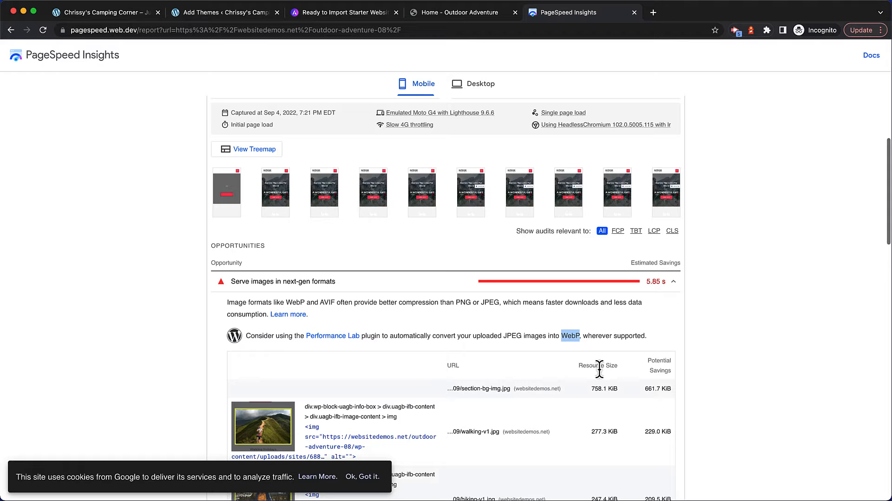
double_click(514, 336)
click(672, 286)
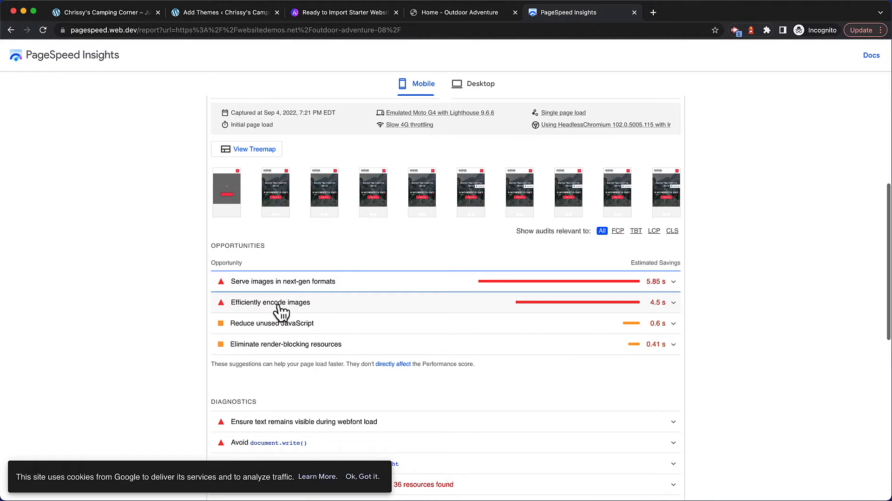
- Review the details of the "Efficiently encode images" opportunity and compare the report's desktop and mobile performance scores
click(673, 303)
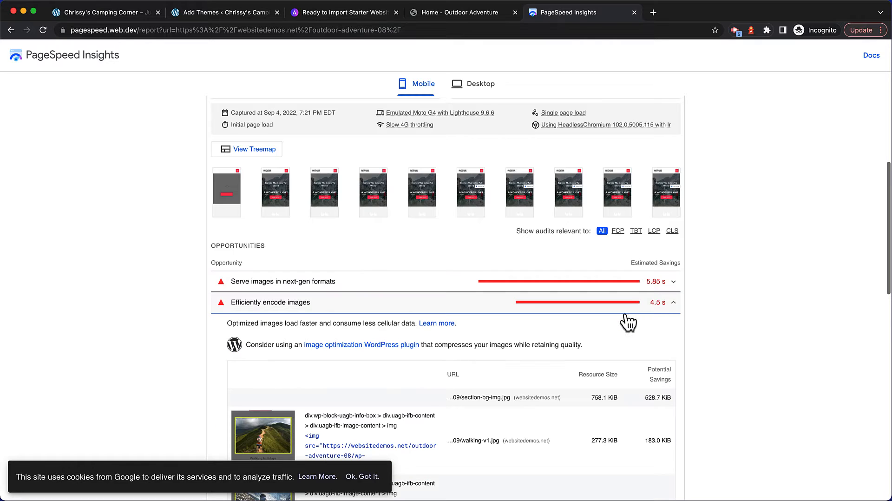
click(673, 303)
scroll(483, 321, up, 7)
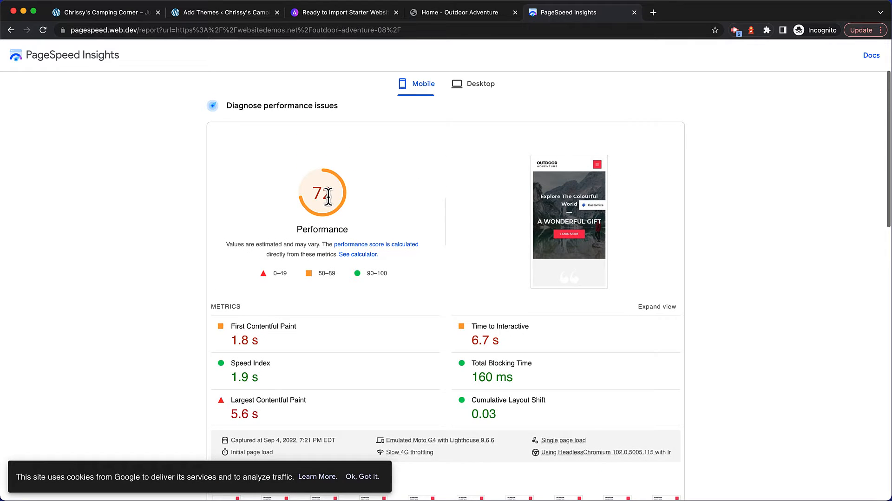
click(479, 91)
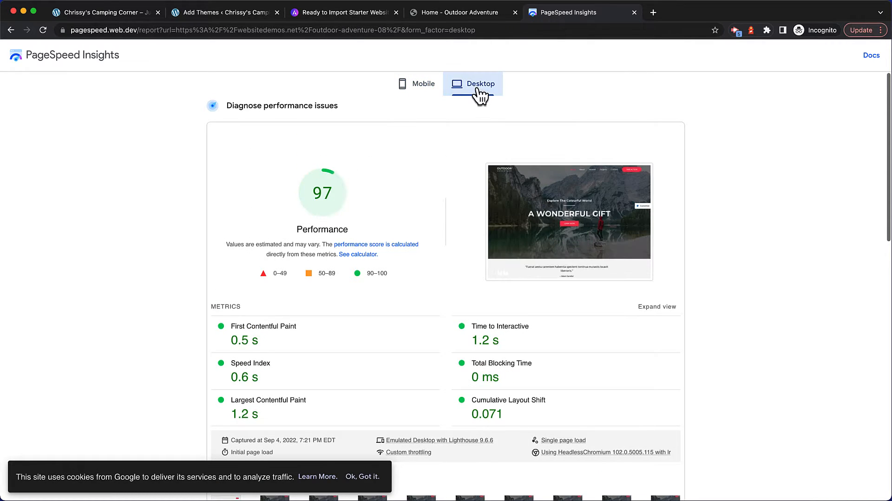
double_click(322, 192)
click(421, 95)
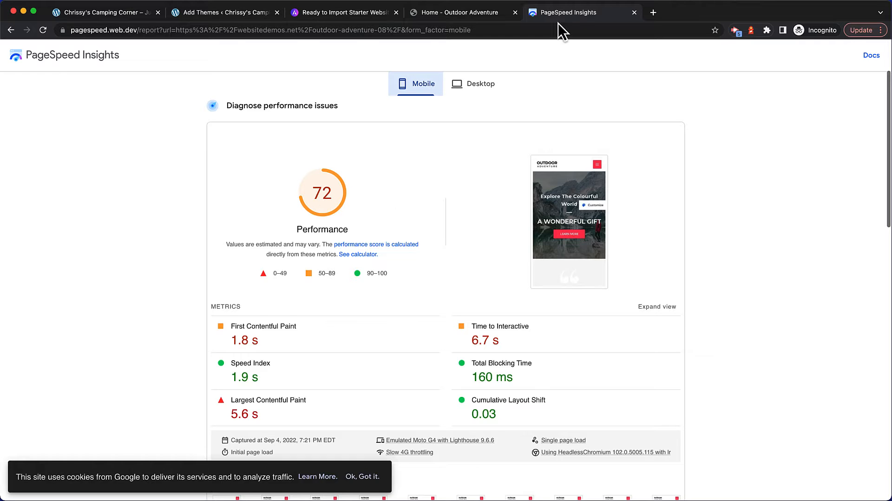
- Return to the Astra website and view the Astra Pro page with its exclusive features
click(477, 14)
click(326, 17)
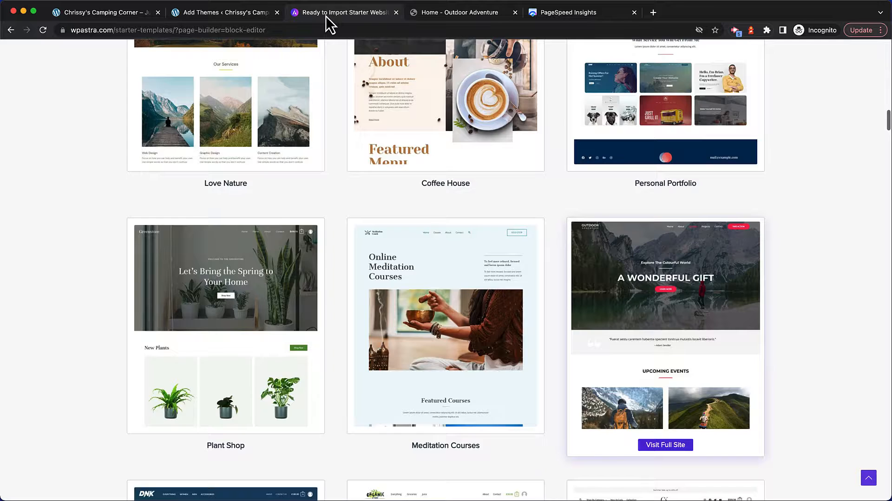
scroll(375, 106, up, 15)
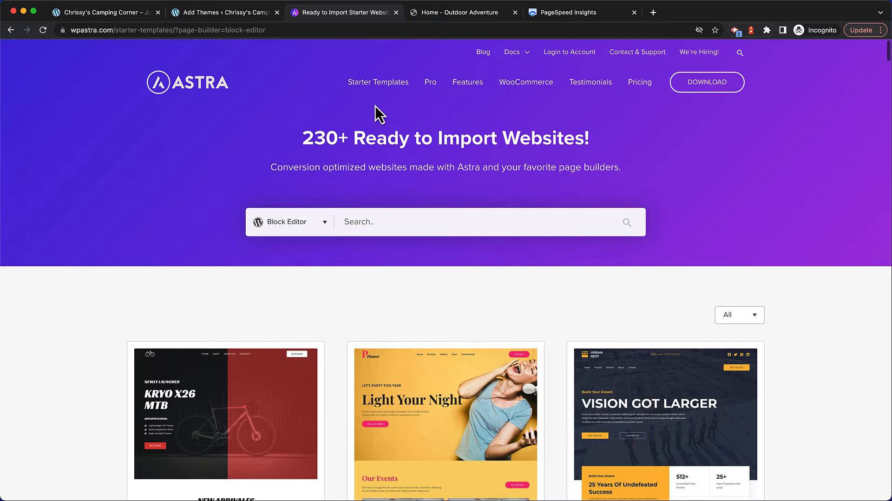
click(431, 84)
scroll(423, 93, down, 1)
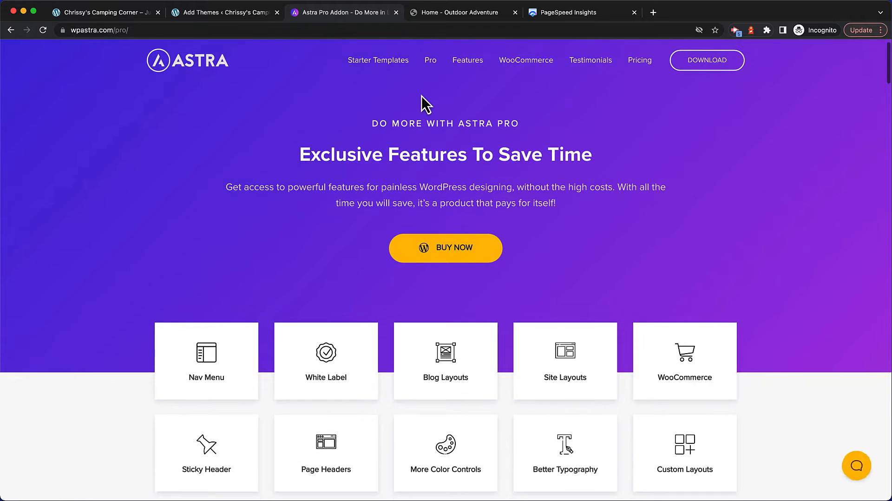
scroll(463, 137, down, 1)
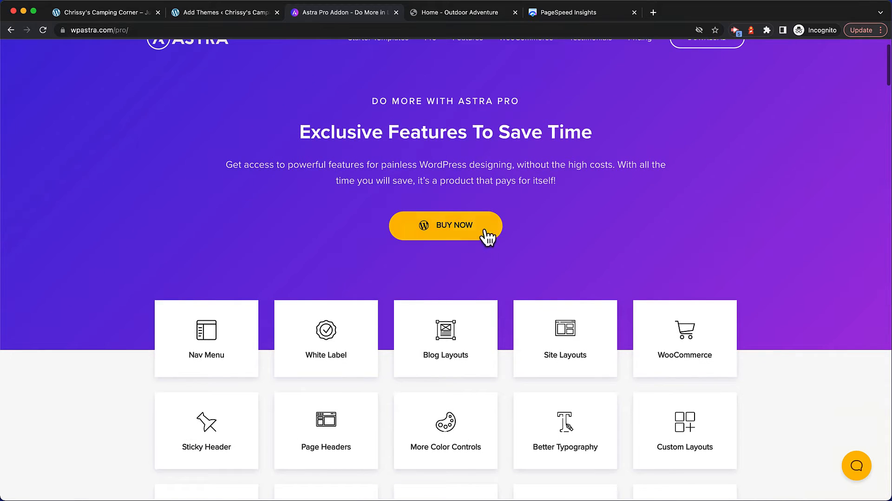
- Open Astra's pricing and compare the prices and included features of Astra Pro, Essential Bundle and Growth Bundle
click(460, 234)
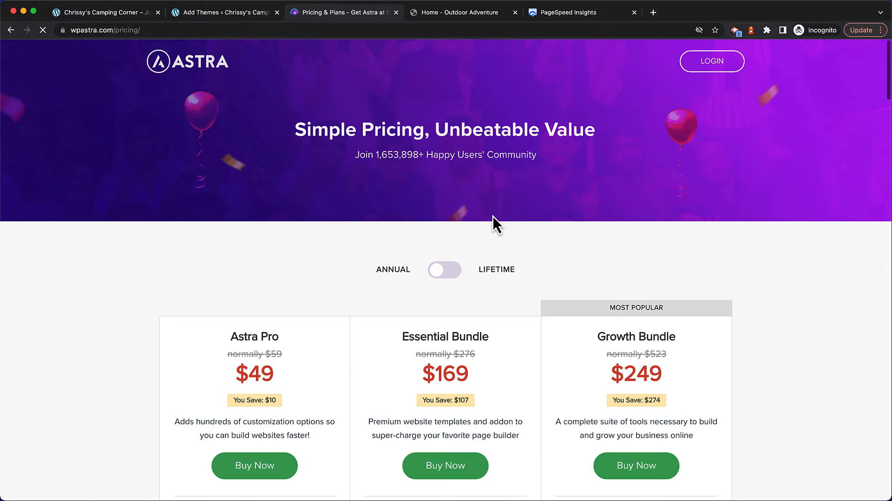
scroll(501, 205, down, 5)
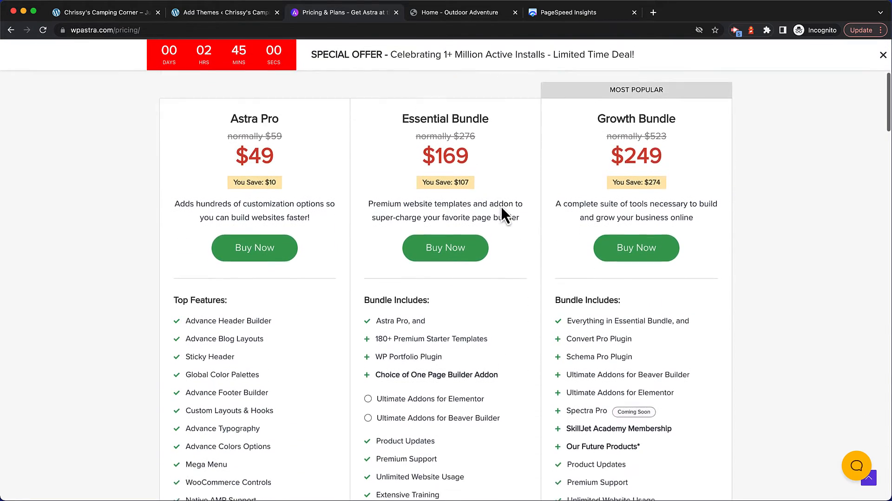
scroll(501, 206, down, 2)
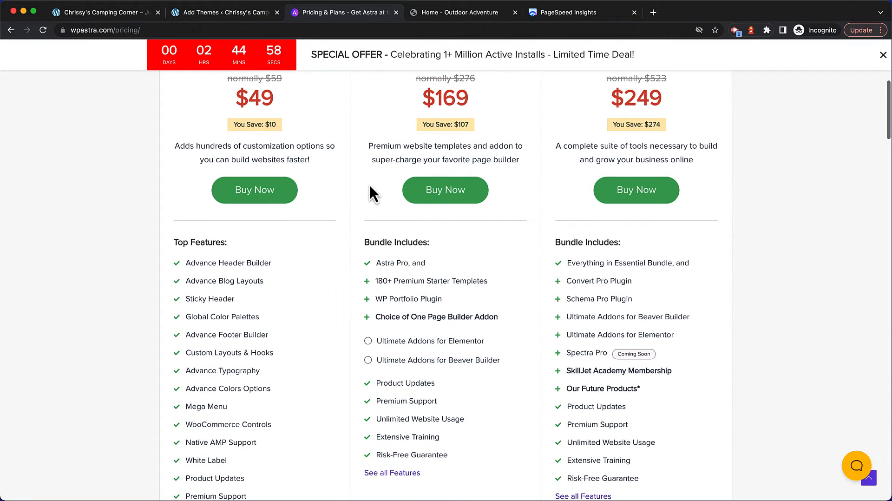
scroll(371, 182, up, 1)
mouse_move(446, 311)
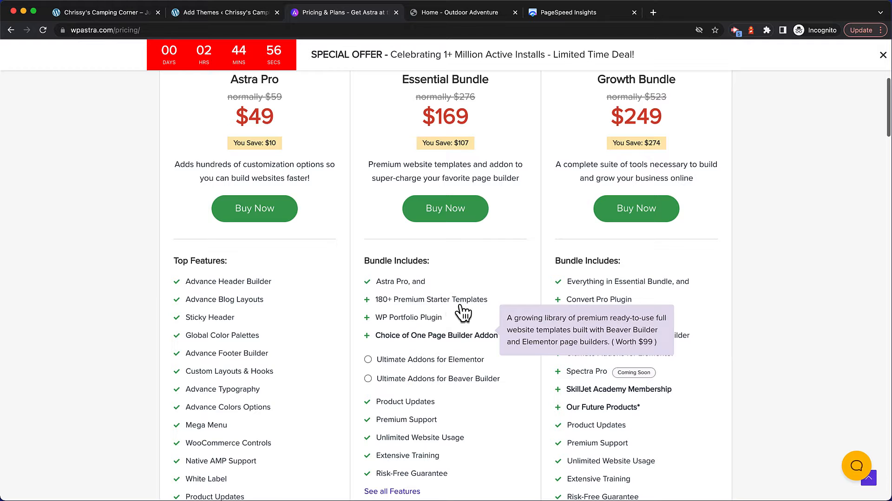
scroll(355, 279, down, 4)
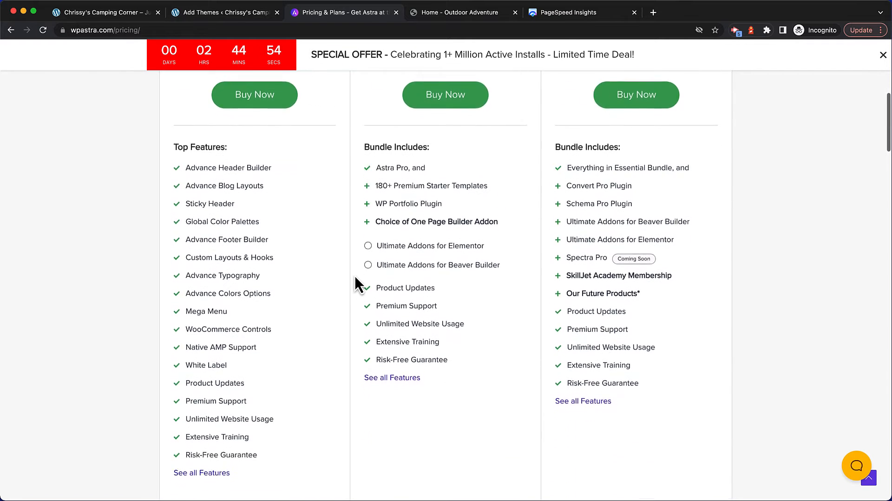
scroll(358, 278, up, 4)
scroll(358, 263, up, 2)
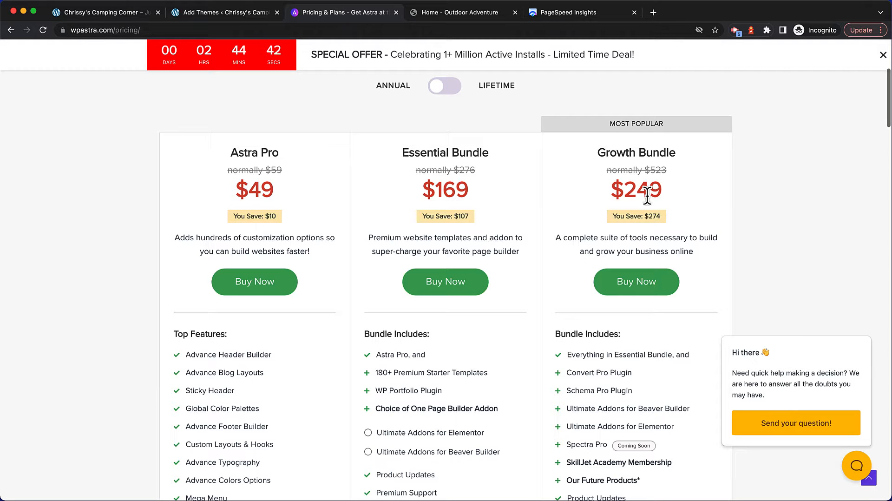
scroll(647, 195, up, 3)
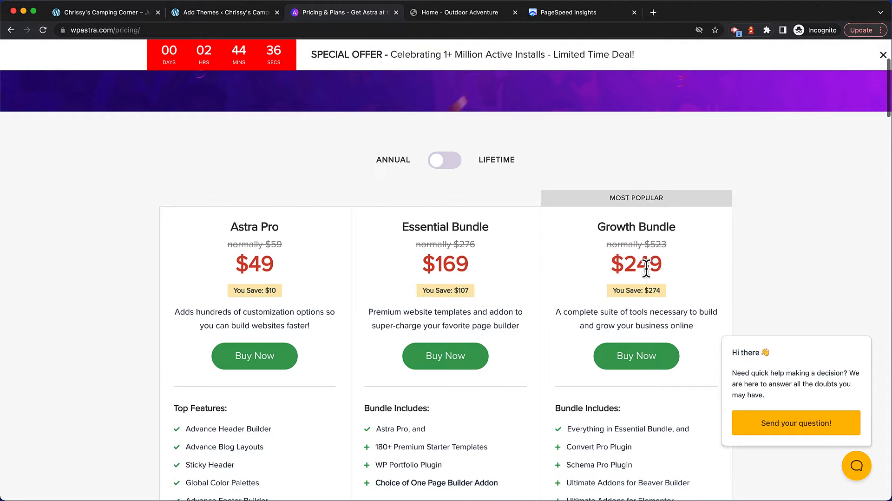
- Close the Astra preview on the camping site's Add Themes page and preview the Kadence theme
click(197, 17)
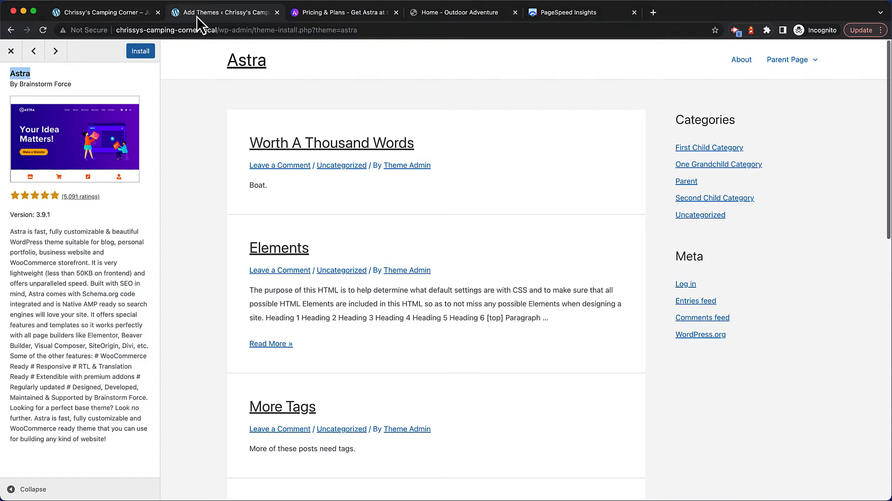
click(11, 50)
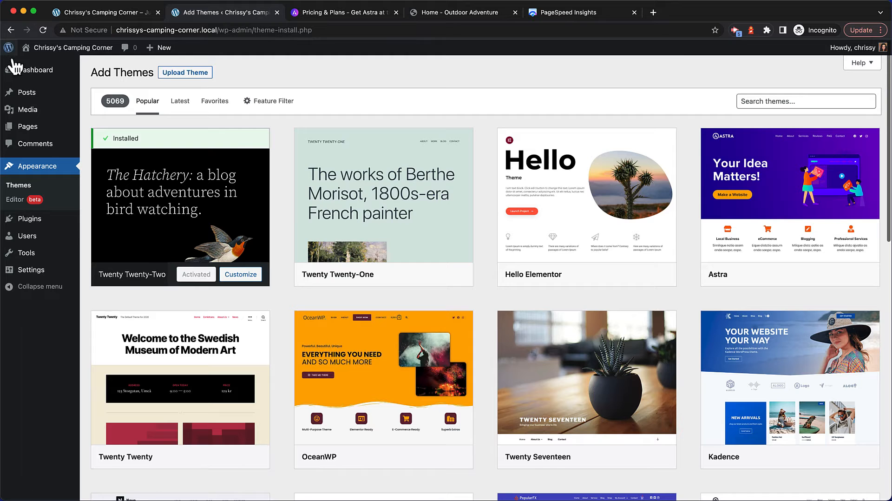
scroll(346, 177, down, 2)
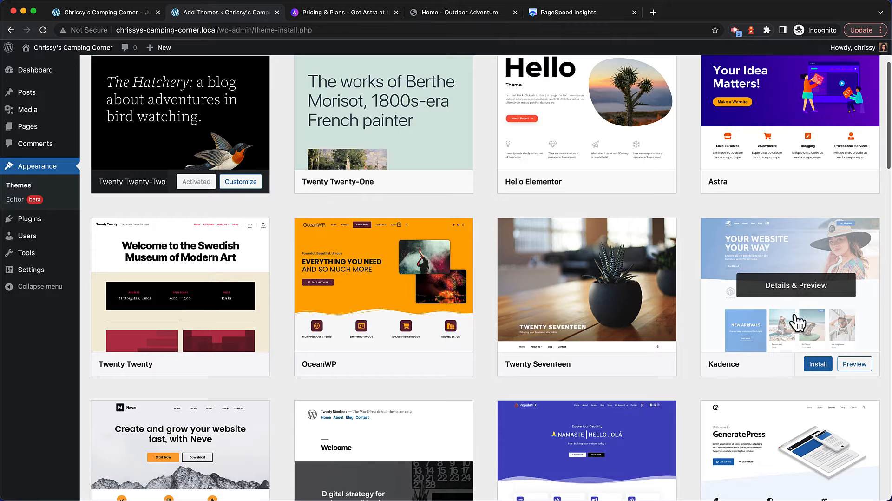
click(854, 366)
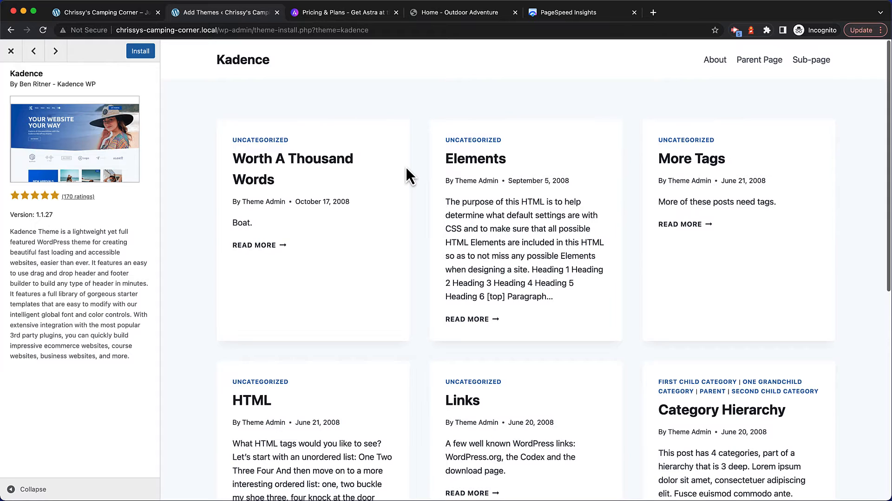
- Search the web for "kadence wp" in a new tab and open the Kadence WP website
key(cmd+t)
text(ka)
text(de)
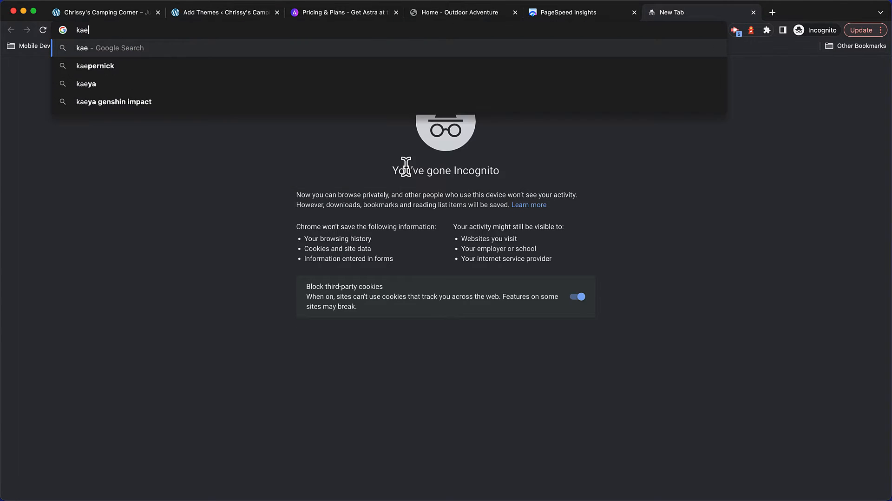
text(nce wp)
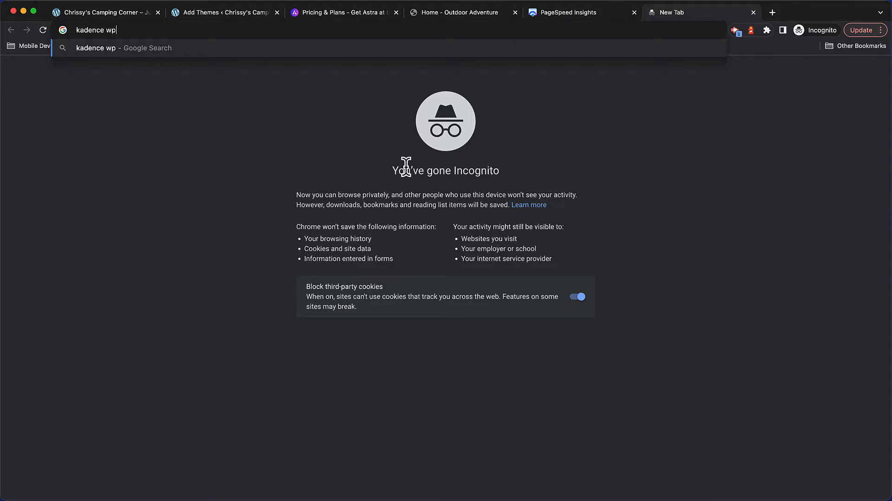
key(Return)
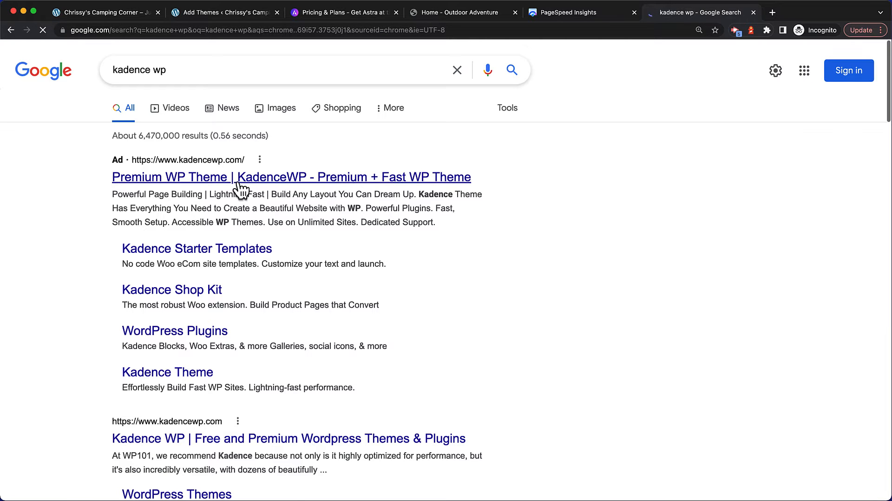
click(238, 179)
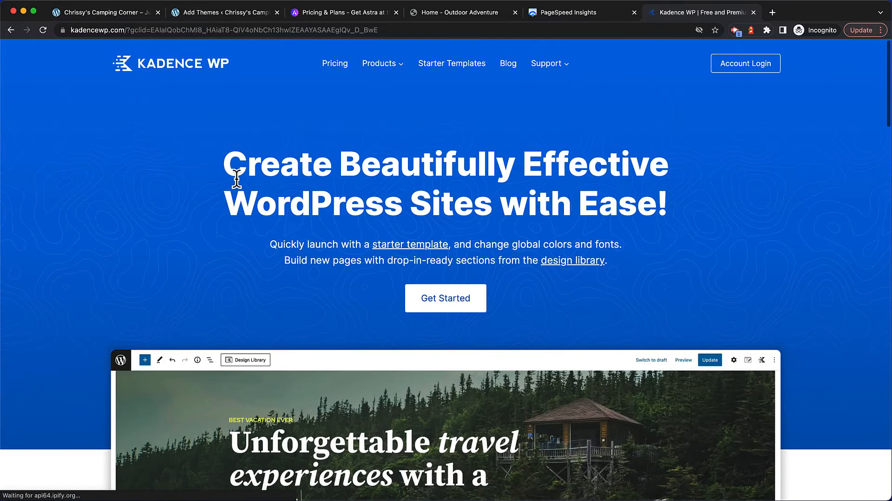
- Open Kadence's Starter Templates gallery and find the Outdoor Shop template with a camping design
scroll(338, 172, down, 3)
scroll(339, 175, up, 3)
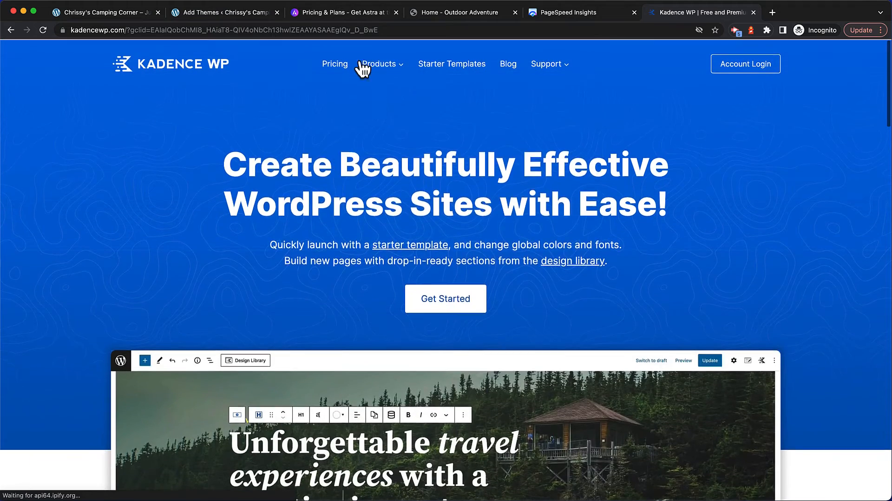
mouse_move(385, 70)
click(439, 65)
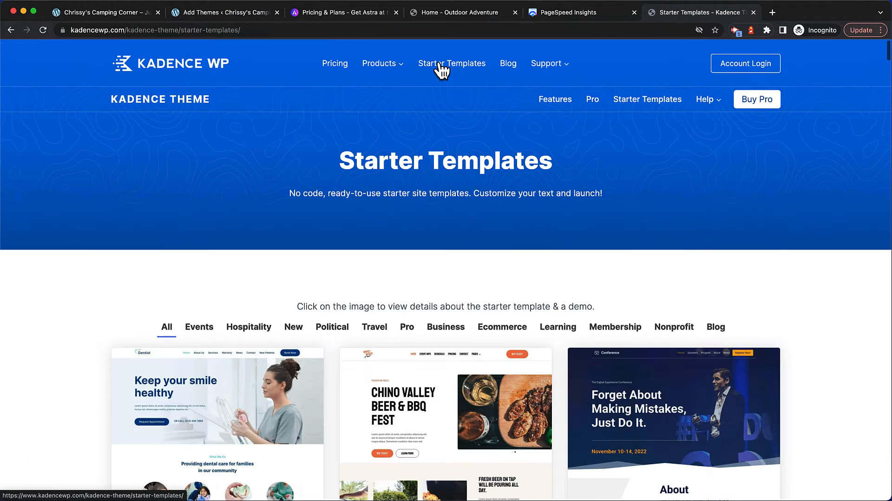
scroll(425, 107, down, 20)
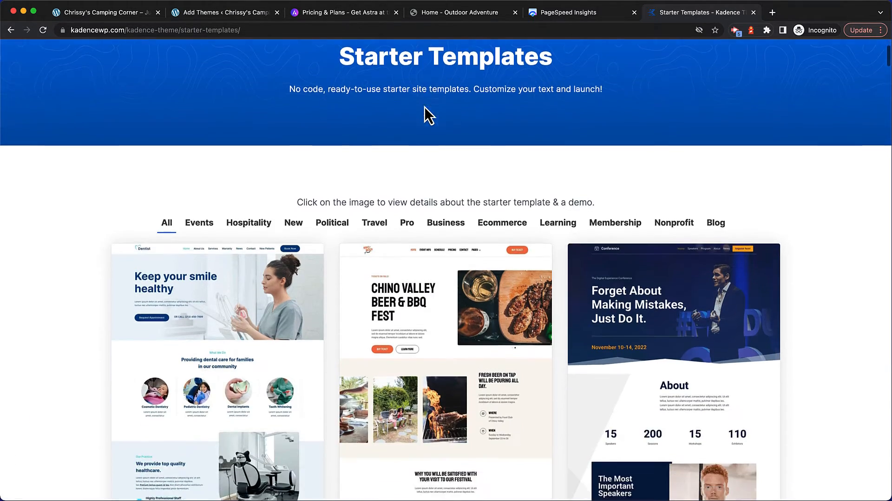
scroll(383, 186, down, 2)
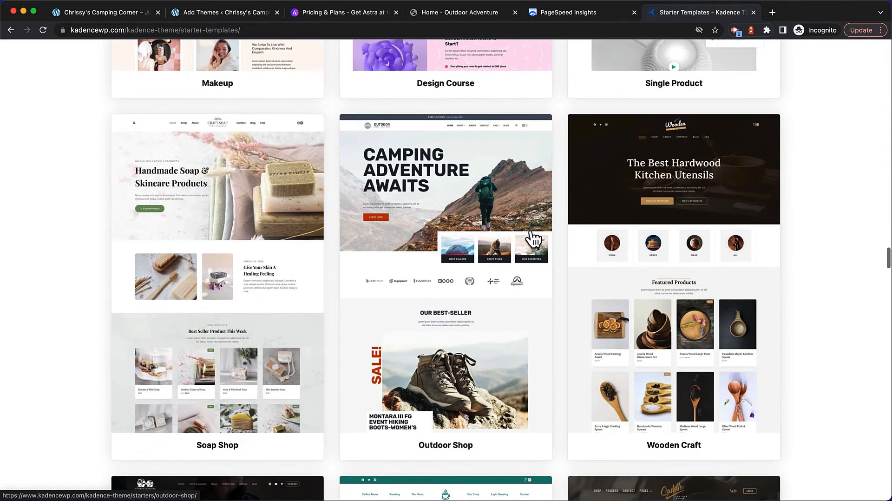
- Open the Outdoor Shop live preview's home page in its own tab and copy its web address
click(434, 291)
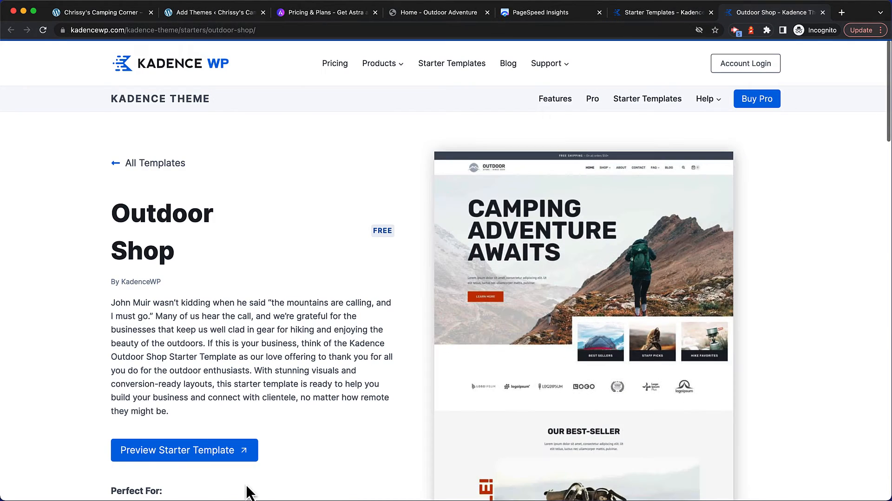
click(163, 455)
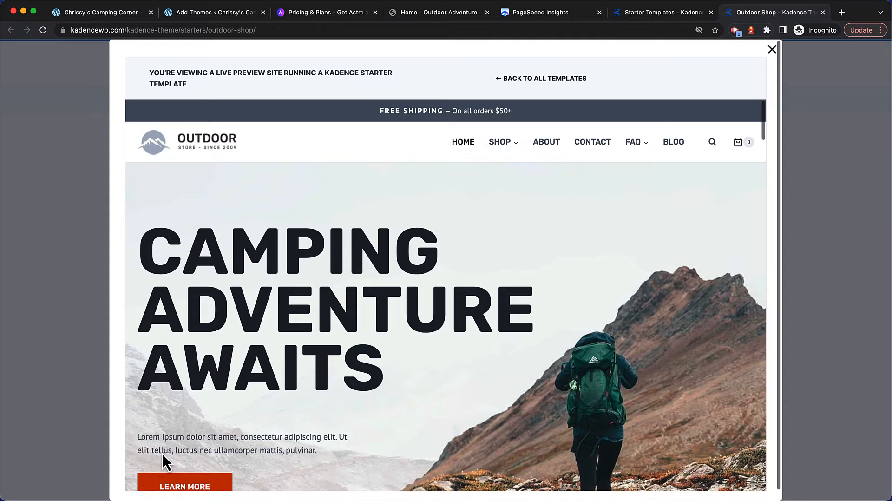
right_click(462, 152)
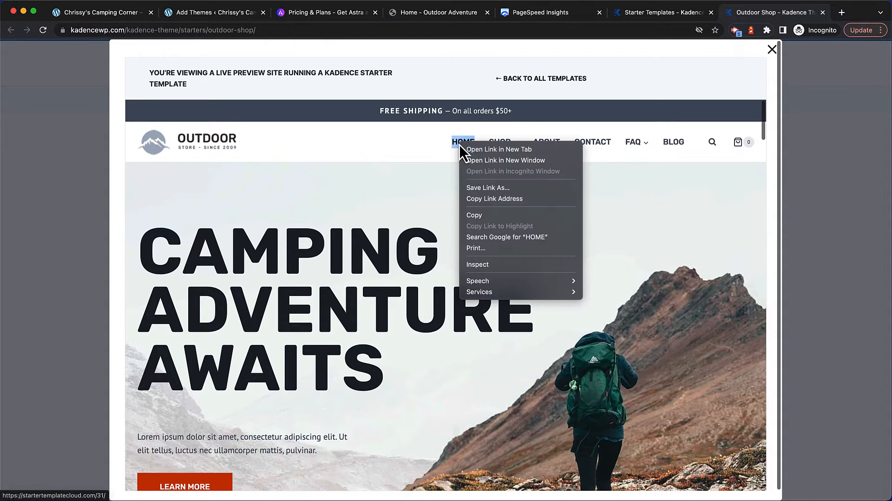
click(476, 153)
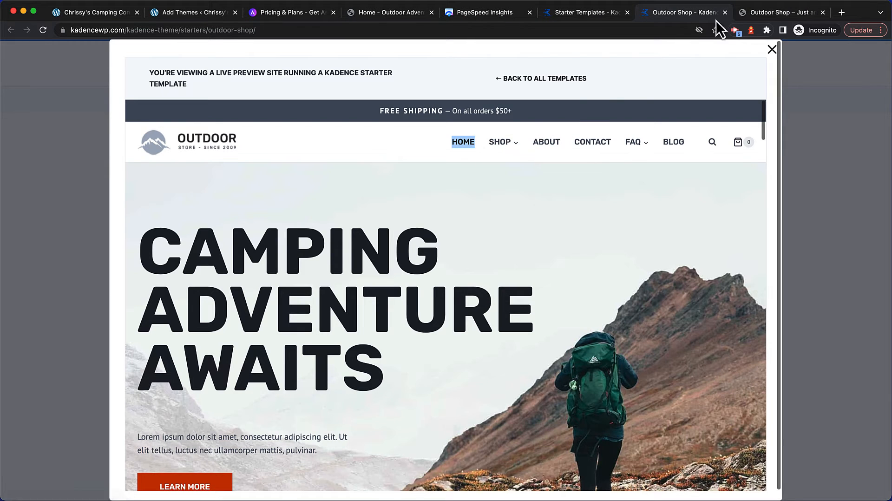
click(755, 16)
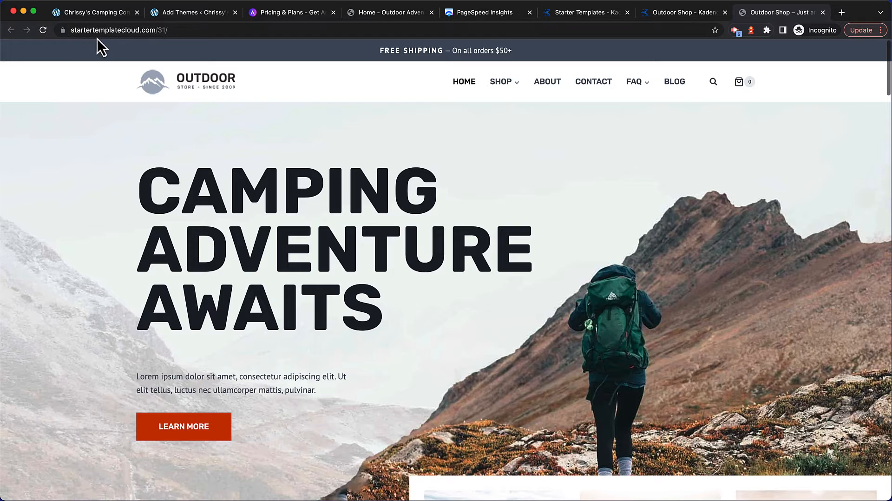
click(182, 34)
key(super+c)
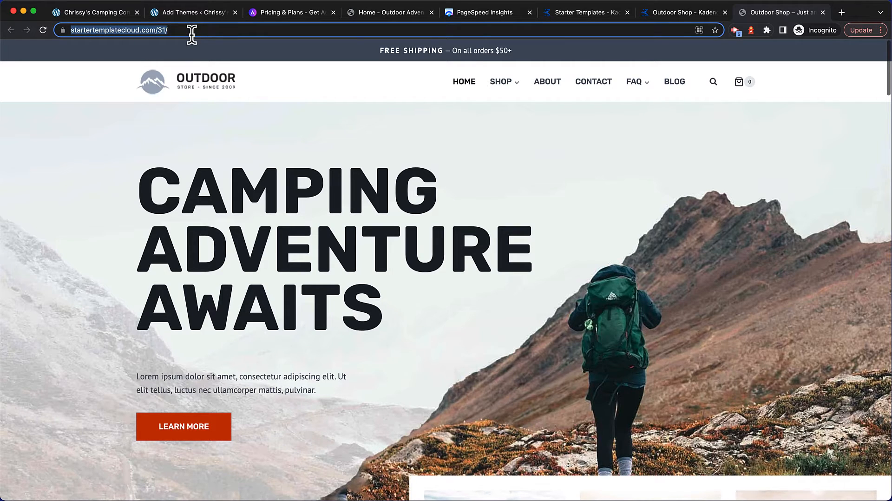
- Analyze the copied Outdoor Shop template address with PageSpeed Insights (pagespeed.web.dev) in a new tab and accept its cookie notice
key(super+t)
text(pagespeed.web.dev)
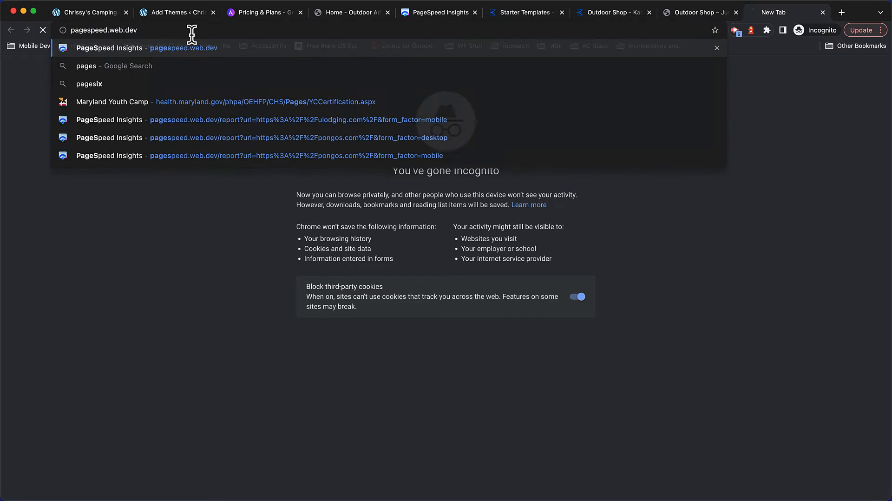
key(Return)
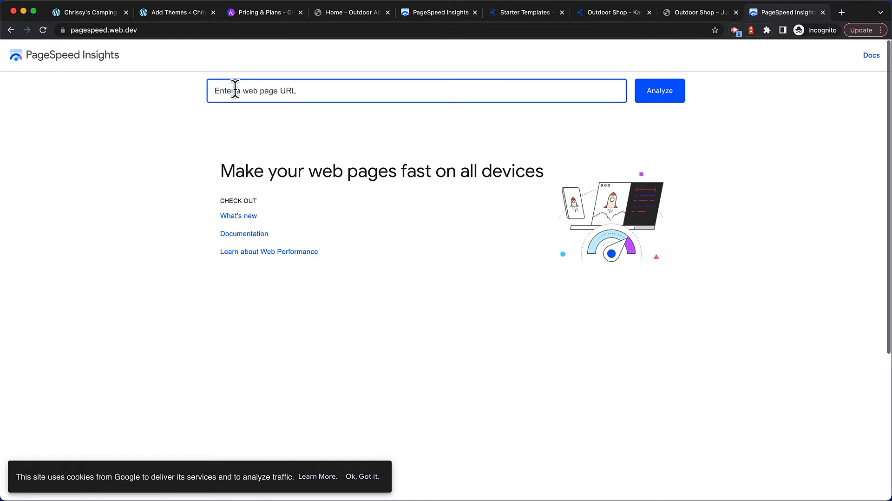
key(super+v)
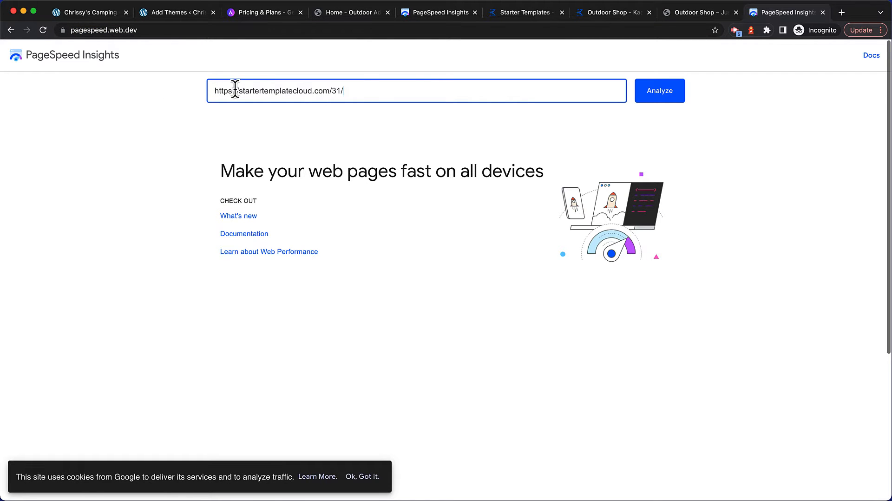
click(663, 97)
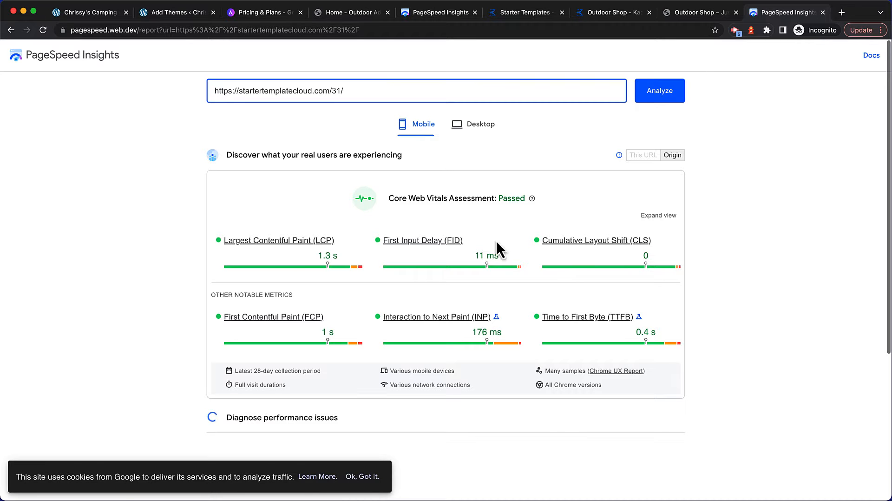
scroll(680, 228, down, 2)
scroll(680, 228, down, 2)
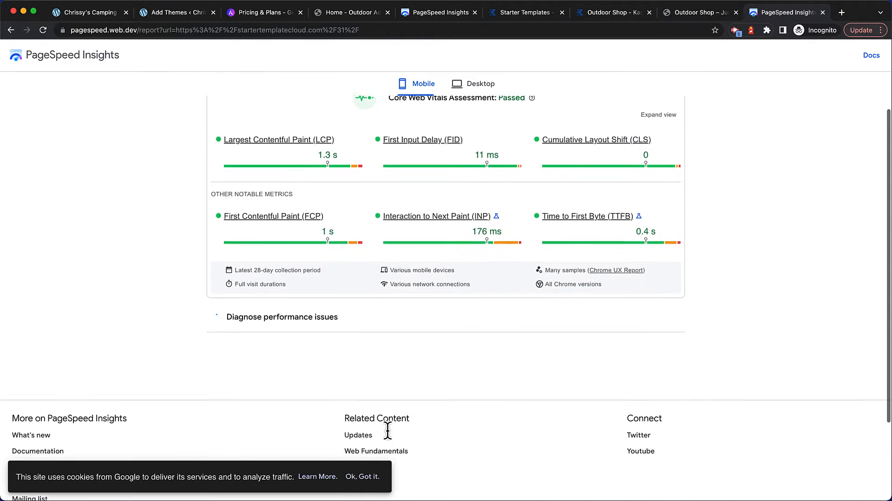
click(363, 479)
scroll(686, 292, up, 3)
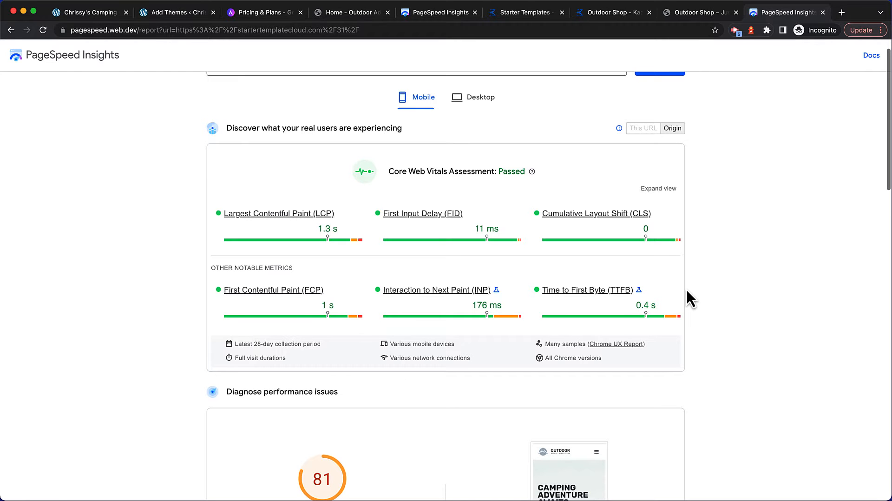
- Check the Outdoor Shop template's performance score in the mobile and desktop reports
scroll(688, 298, down, 5)
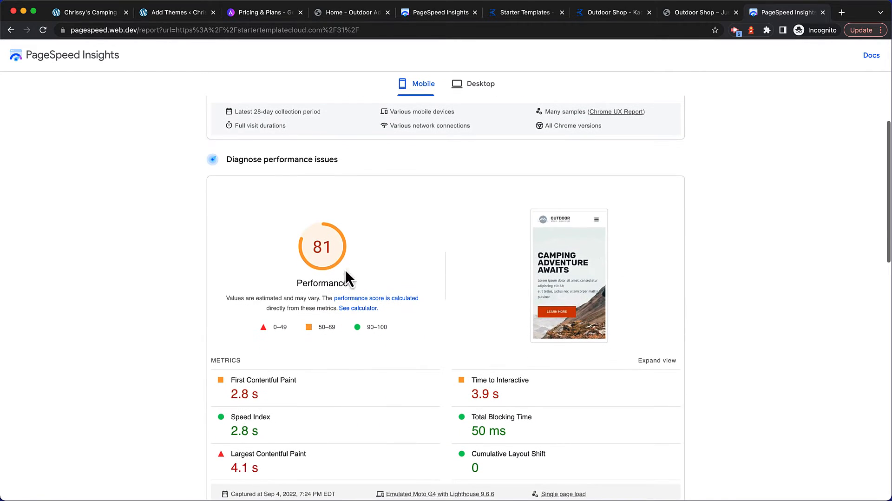
double_click(322, 246)
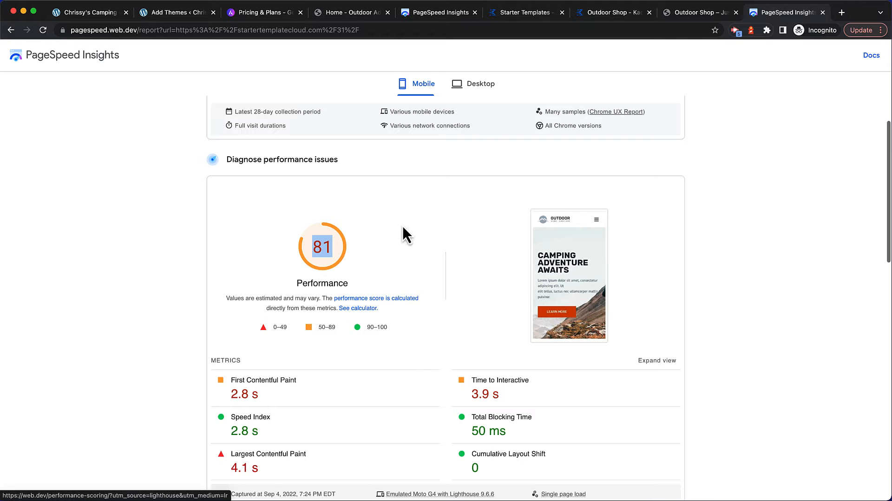
click(479, 92)
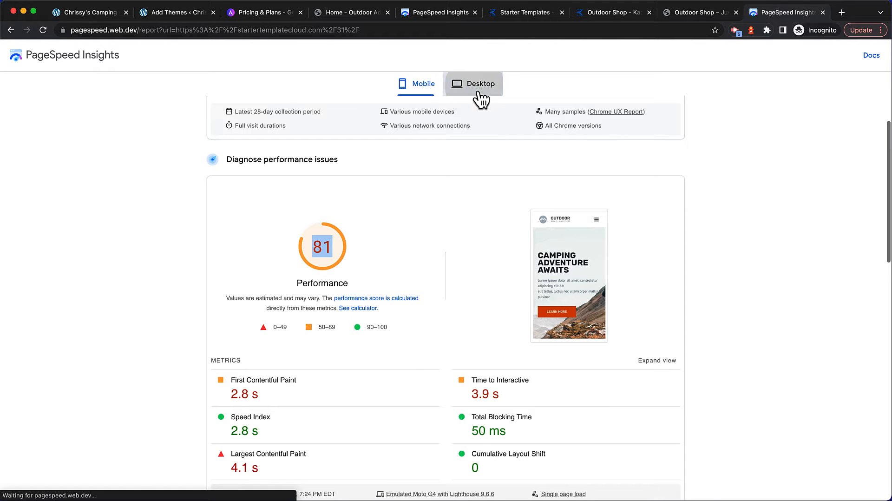
double_click(322, 246)
click(417, 89)
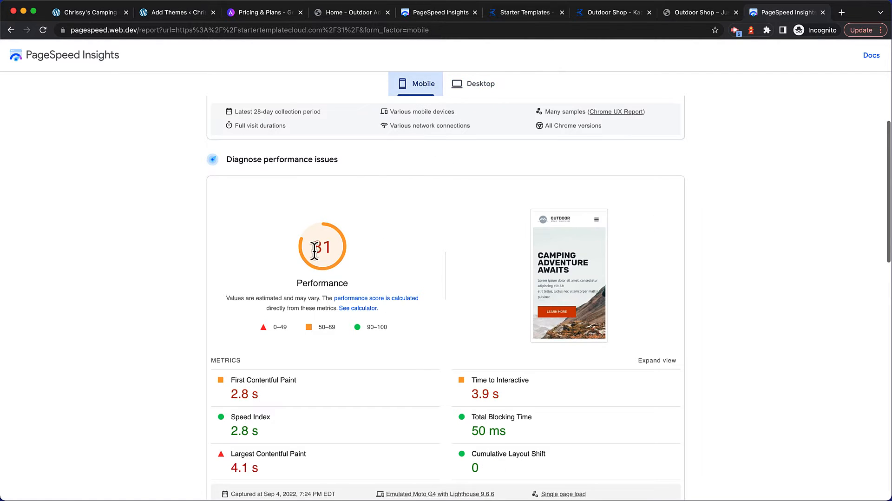
- Compare the Astra Outdoor Adventure template's mobile and desktop performance scores with the Outdoor Shop template's desktop score
click(433, 12)
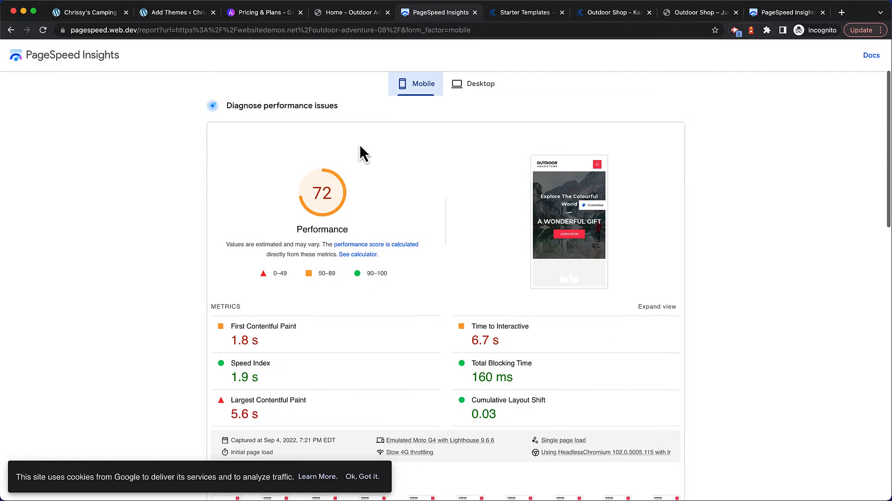
click(460, 88)
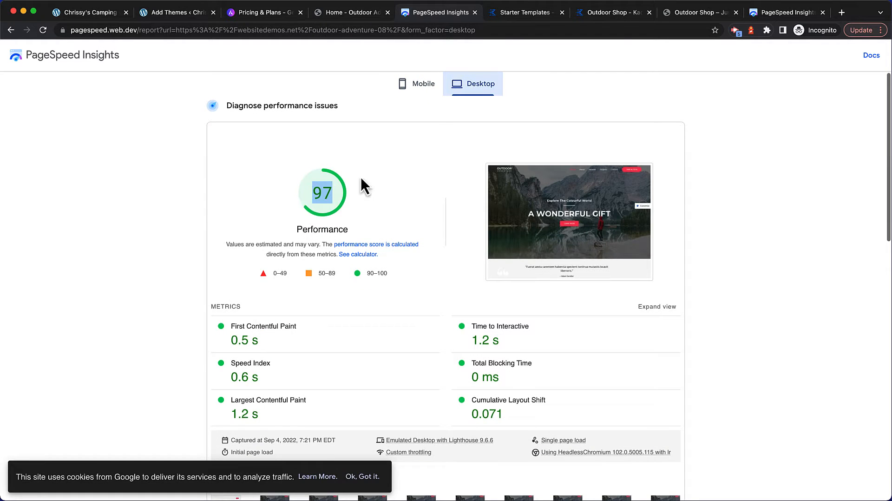
click(795, 14)
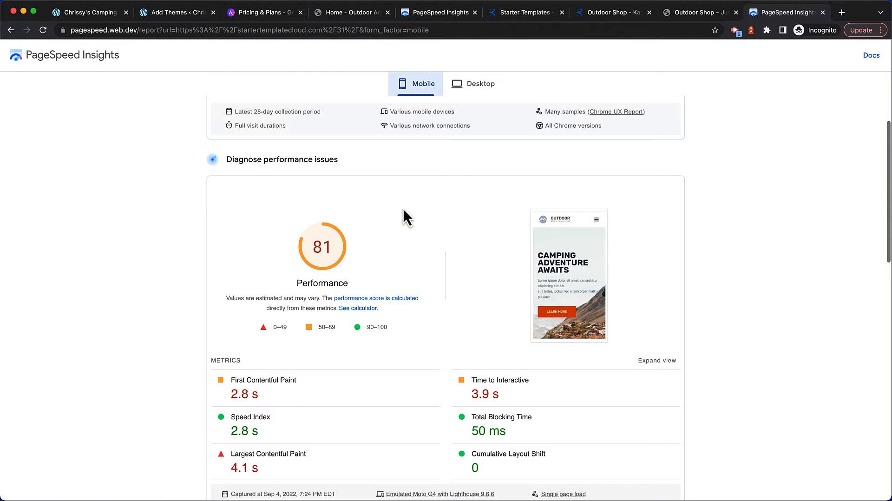
click(482, 89)
double_click(322, 246)
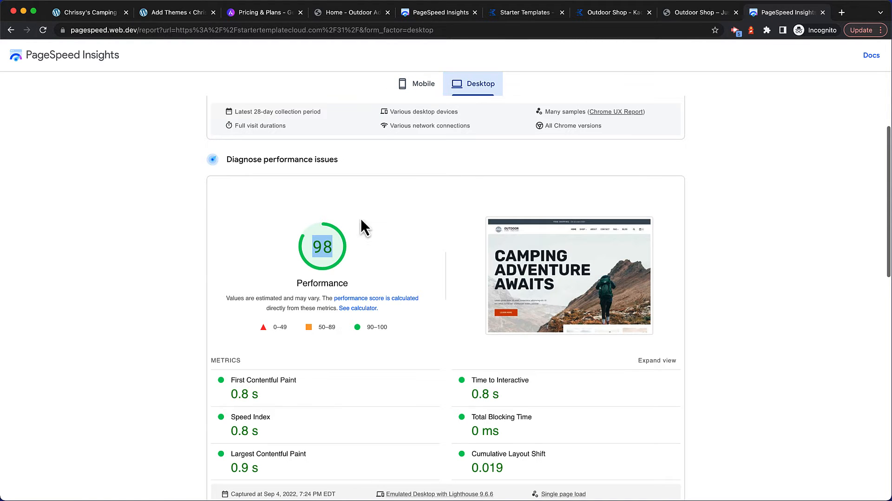
- Examine the metrics, opportunities and diagnostics in the Outdoor Shop template's mobile report
click(420, 88)
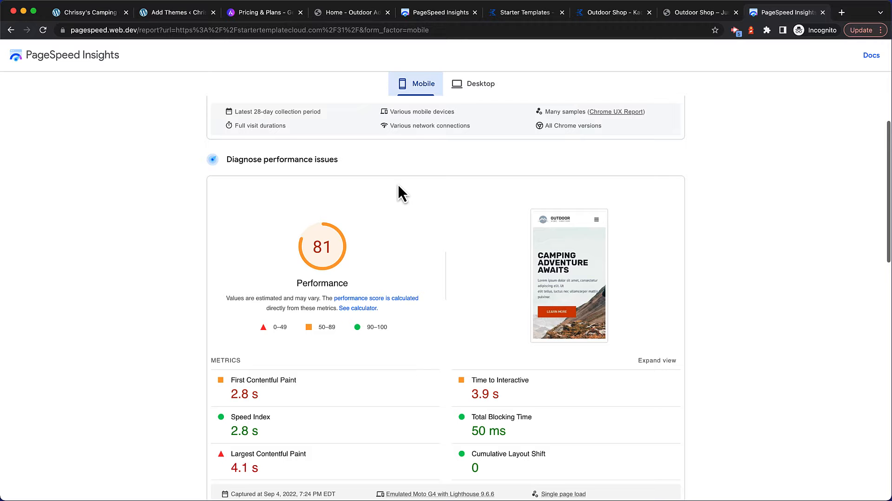
scroll(399, 188, down, 5)
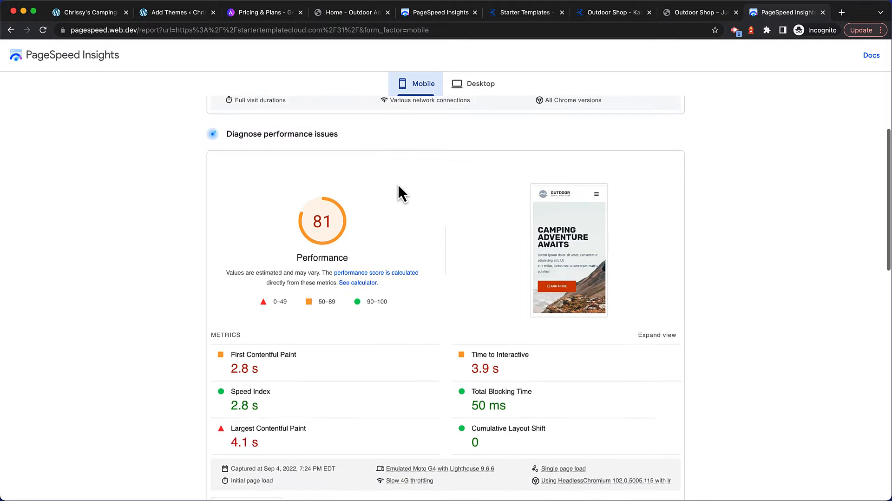
scroll(399, 186, down, 5)
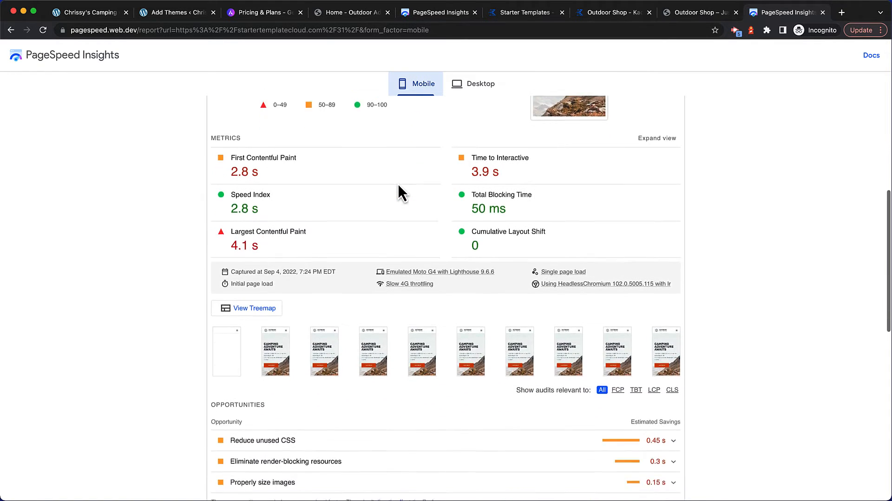
scroll(453, 239, up, 2)
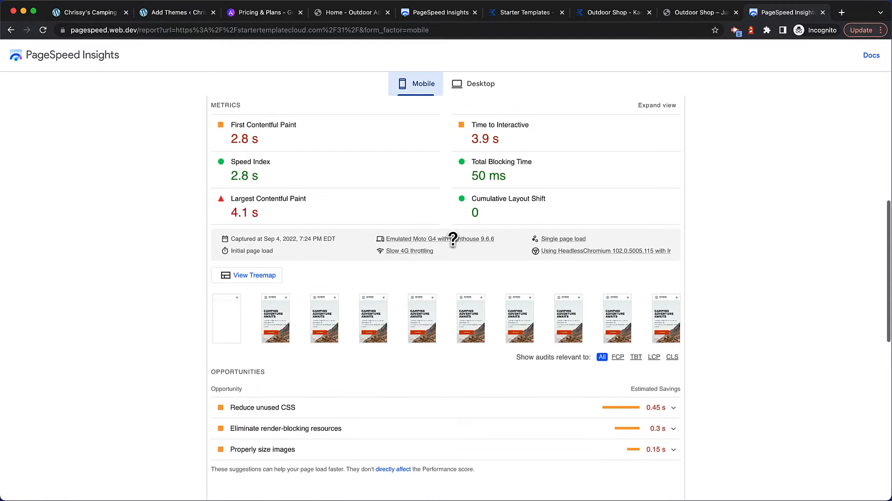
scroll(454, 249, down, 6)
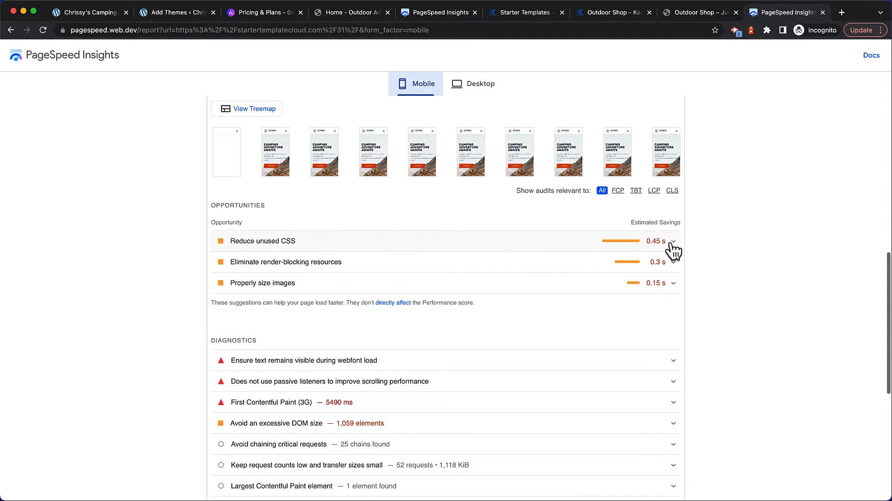
scroll(623, 278, up, 2)
scroll(622, 270, up, 10)
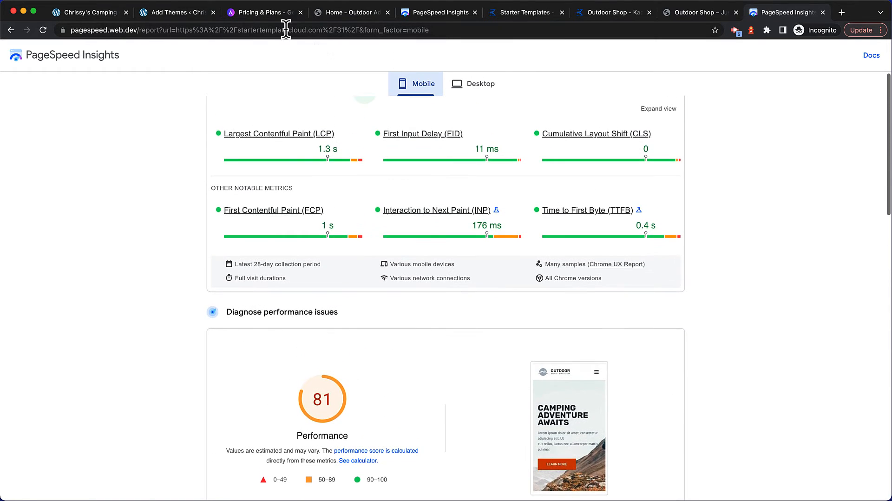
- Close the Kadence preview on the camping site's Add Themes page and preview the Inspiro theme
click(174, 14)
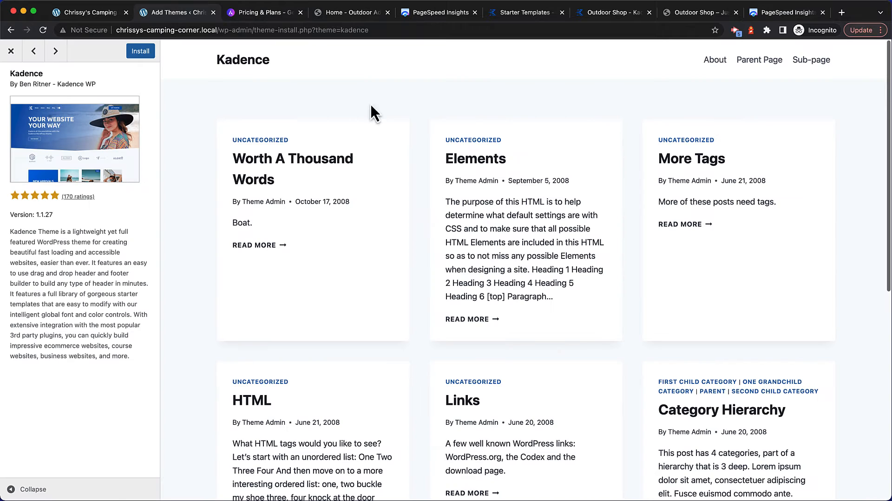
click(11, 51)
scroll(588, 219, down, 5)
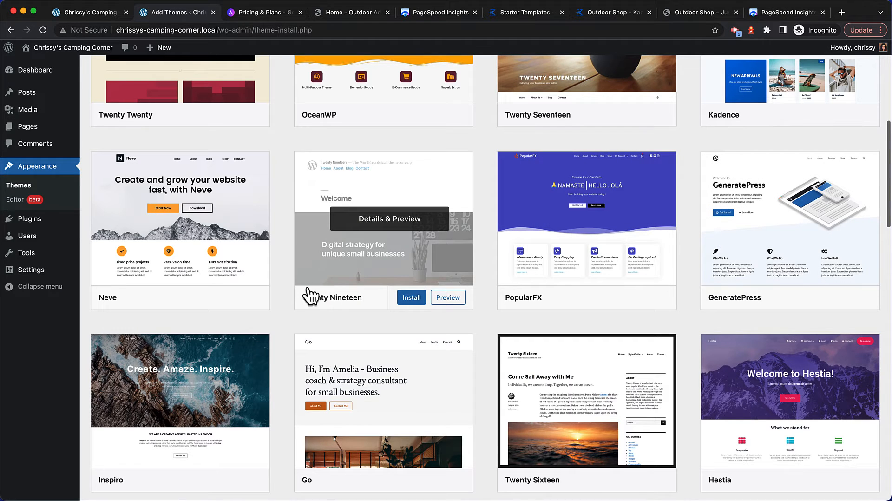
scroll(219, 352, down, 1)
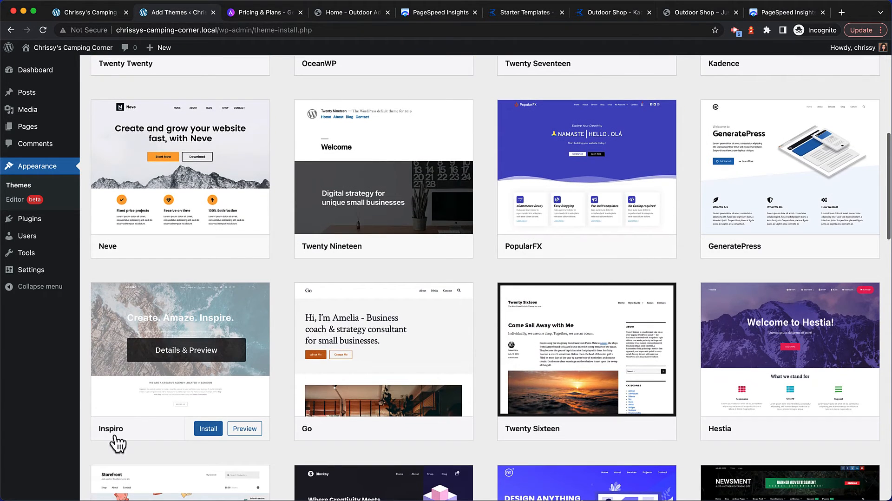
click(130, 427)
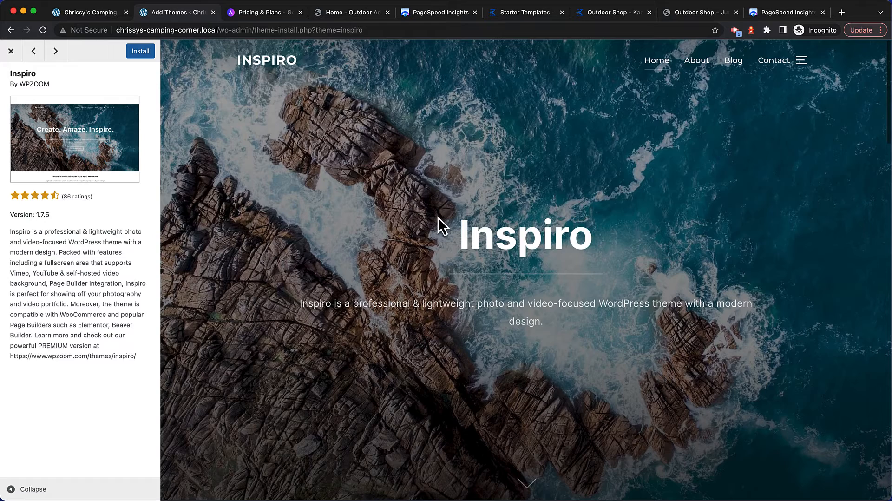
- Close the Inspiro preview and preview the GeneratePress theme
click(11, 51)
scroll(634, 226, up, 1)
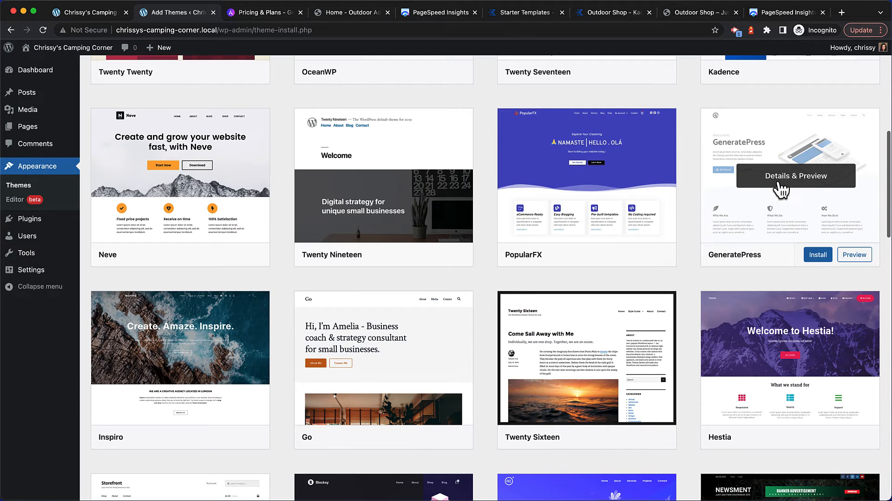
click(858, 256)
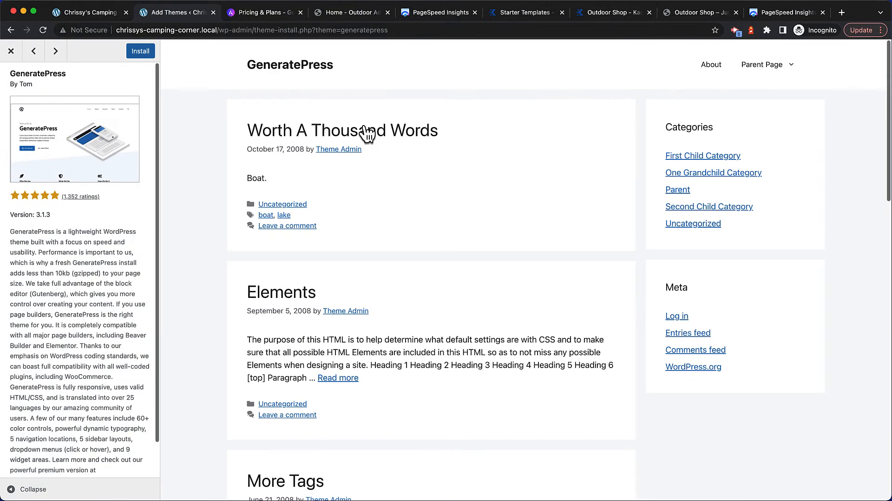
- Open generatepress.com in a new tab and go to the template listing in its Site Library
key(super+t)
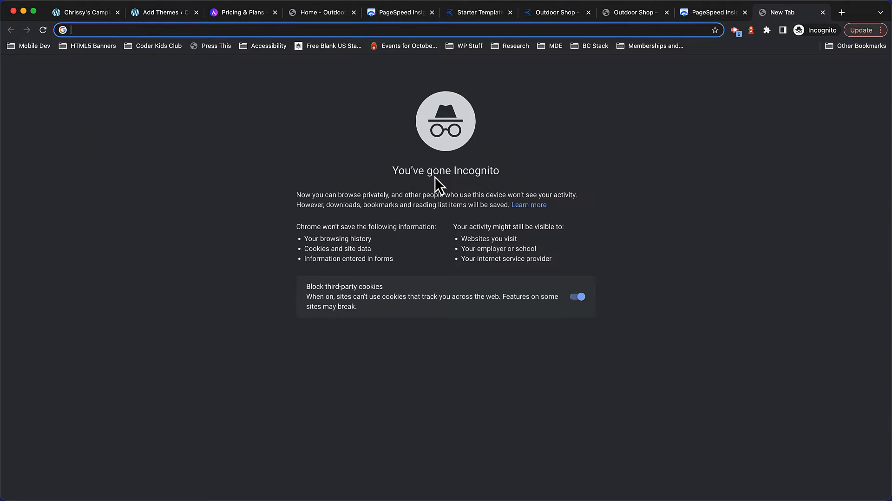
text(generatepress.co)
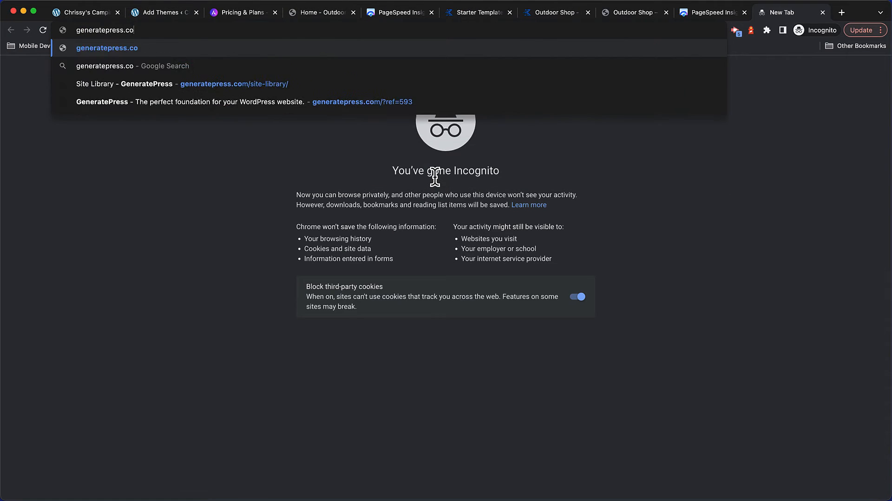
key(Return)
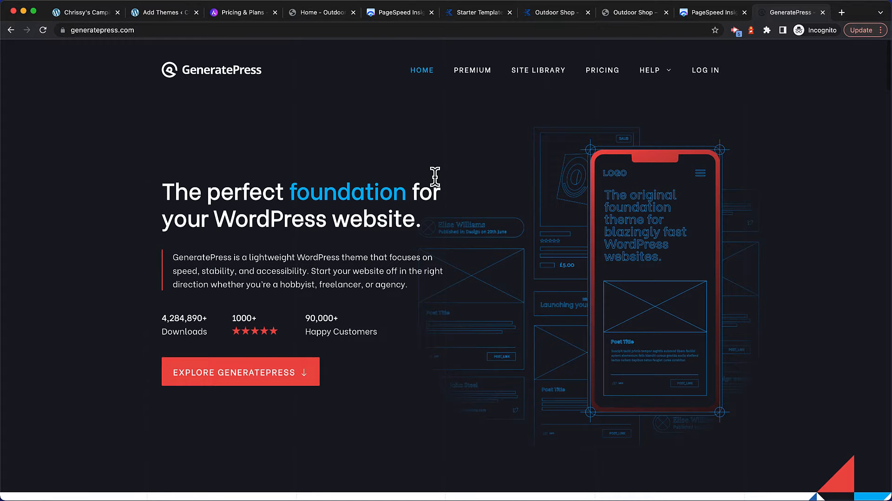
click(529, 80)
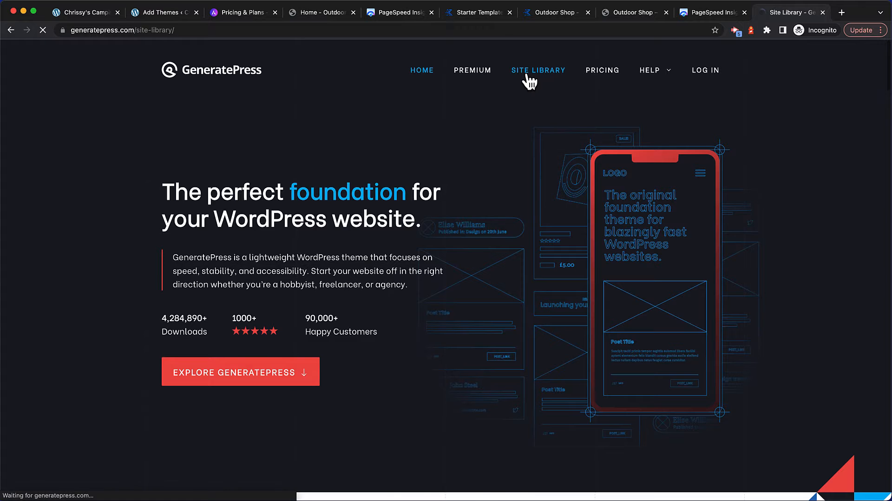
click(220, 296)
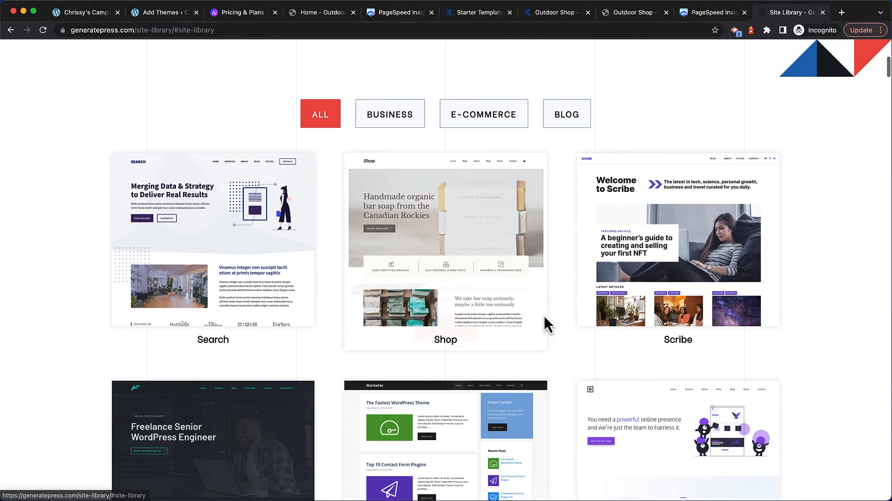
- Browse the GeneratePress site templates for a camping design and locate the Summer Camp template
mouse_move(598, 322)
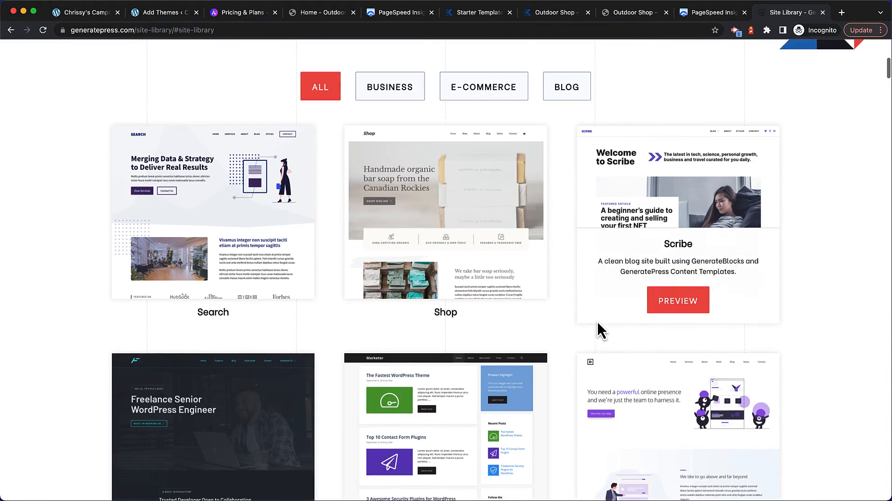
scroll(598, 320, down, 10)
scroll(597, 322, down, 4)
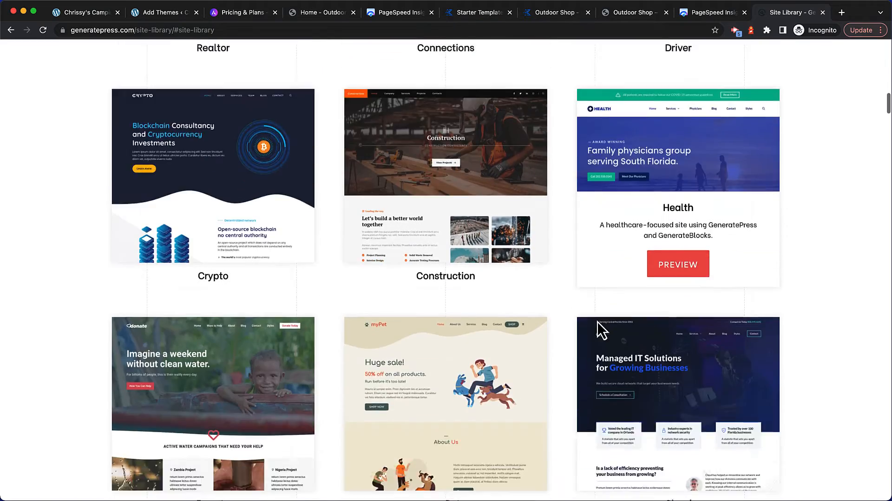
scroll(598, 322, down, 7)
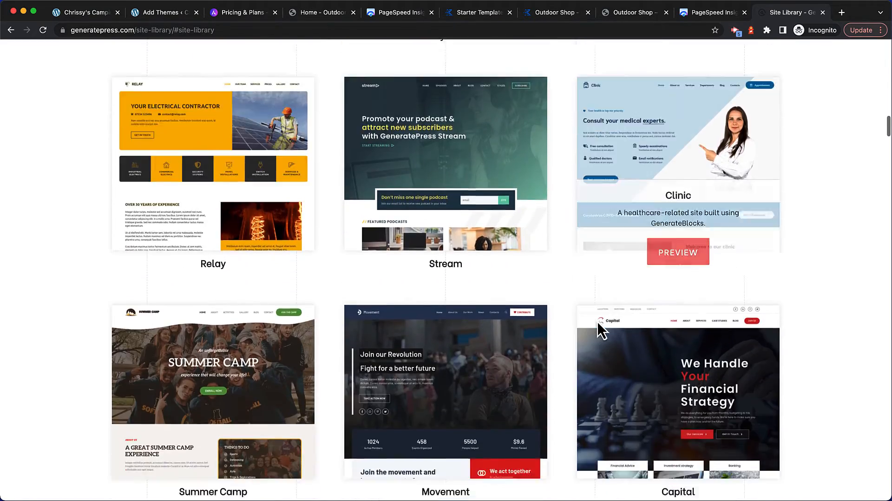
scroll(598, 322, down, 4)
mouse_move(215, 199)
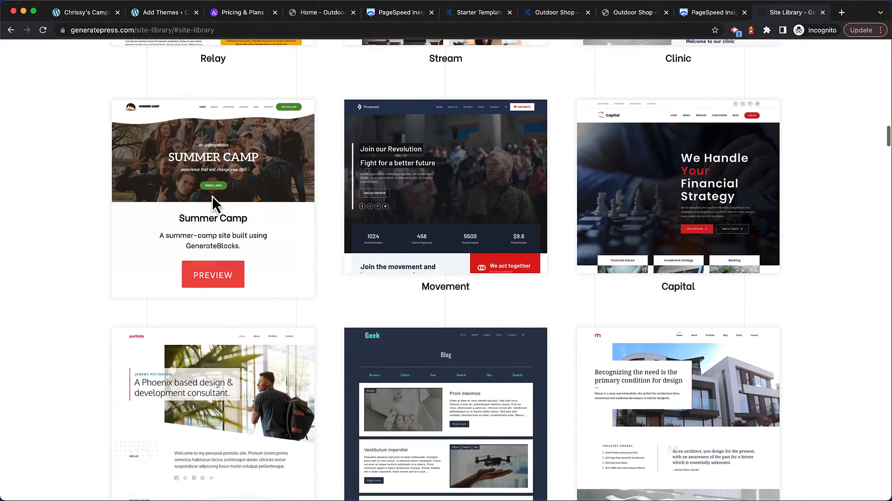
- Preview GeneratePress's Summer Camp template and open its demo home page in a separate tab
click(204, 277)
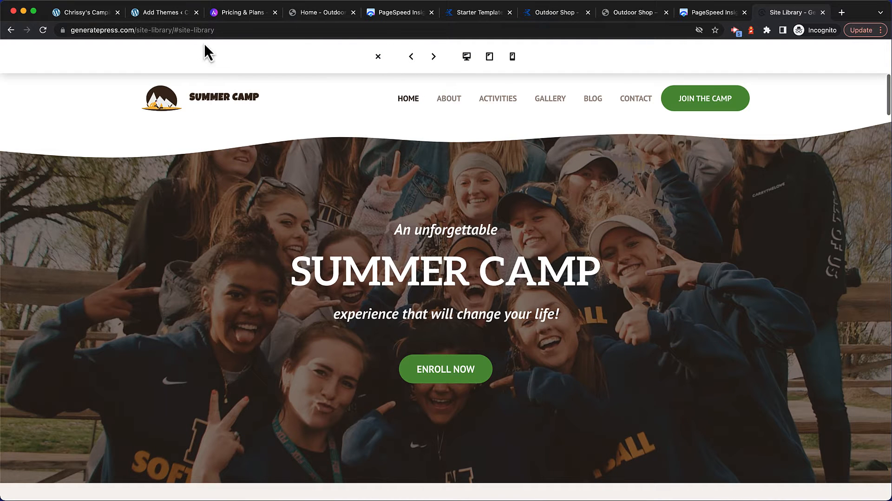
right_click(406, 102)
click(417, 107)
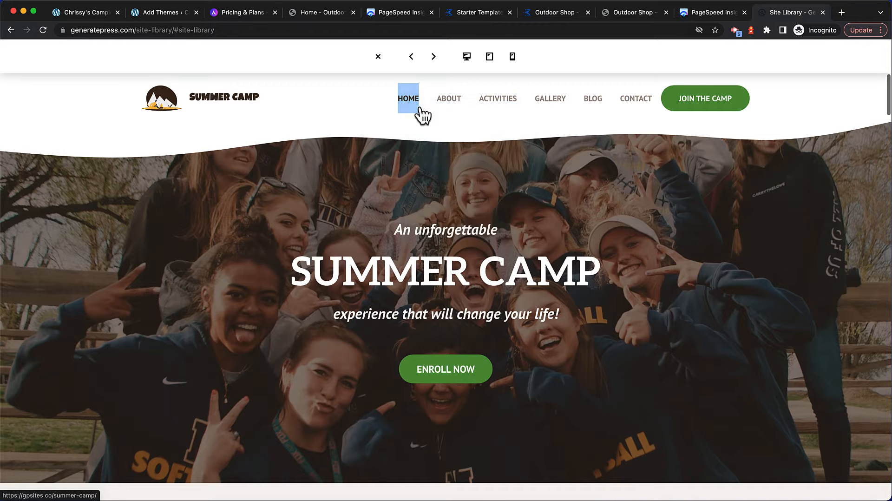
click(782, 16)
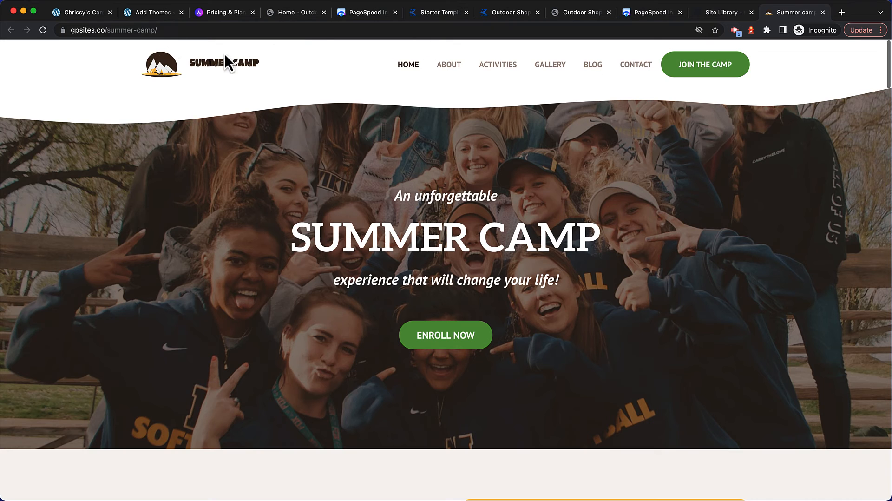
key(ctrl+t)
text(page)
key(Return)
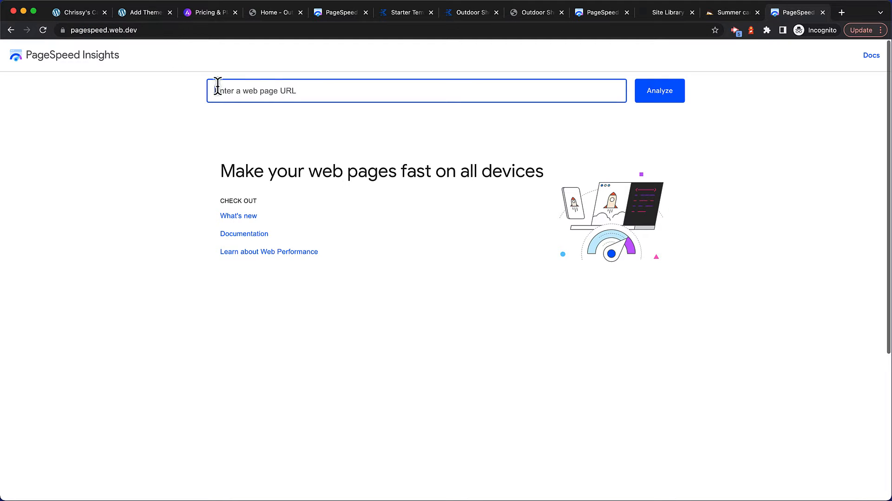
text(https://gpsites.co/summer-camp/)
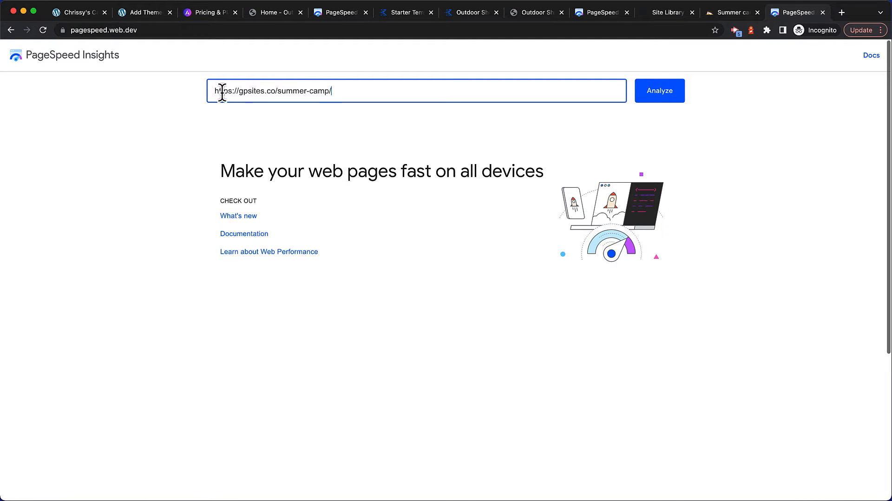
click(656, 105)
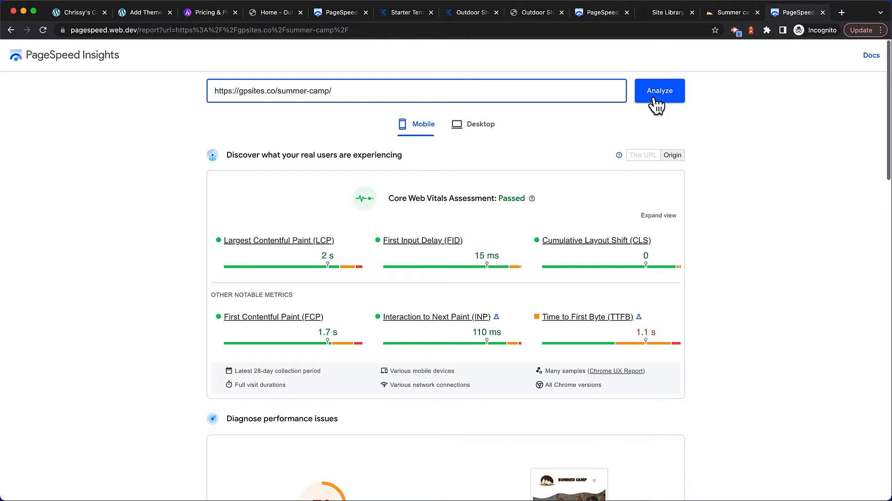
scroll(655, 104, down, 5)
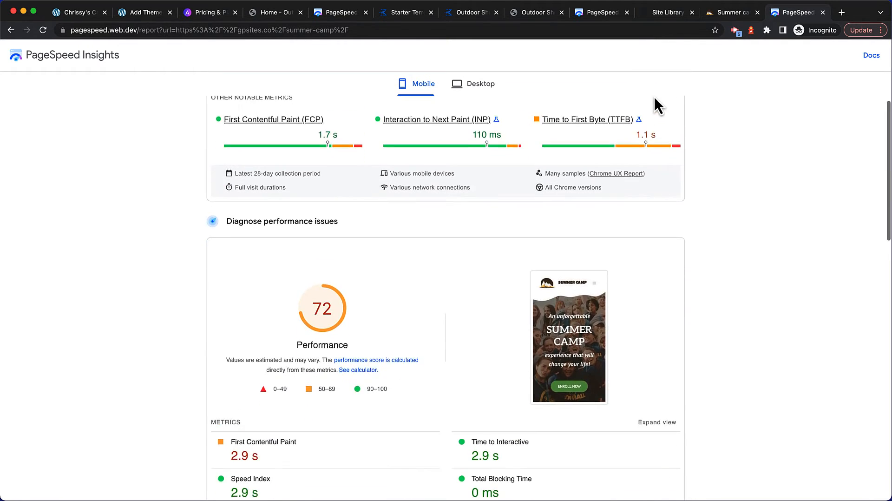
- Compare the mobile performance results in the earlier PageSpeed reports for the Astra and Kadence outdoor templates
click(341, 12)
click(405, 82)
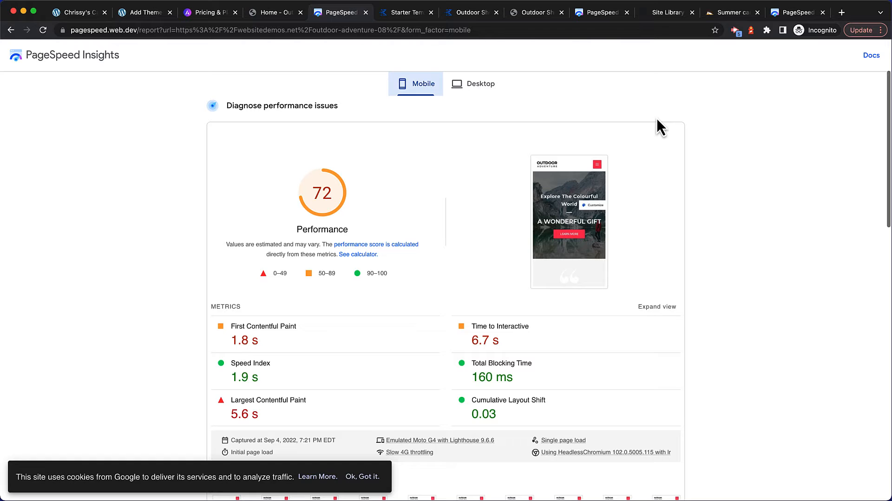
click(600, 14)
scroll(693, 200, down, 5)
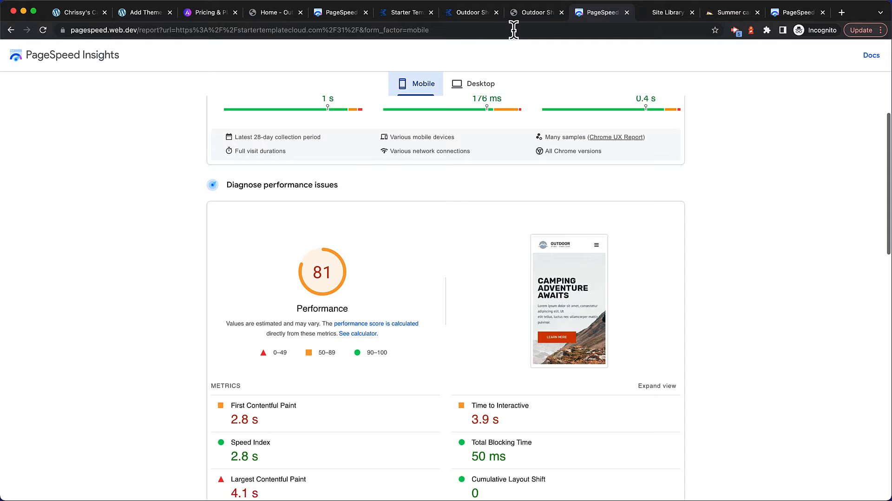
- Return to the camping site's Add Themes page, close the theme preview, and install and activate Kadence
click(133, 14)
click(11, 50)
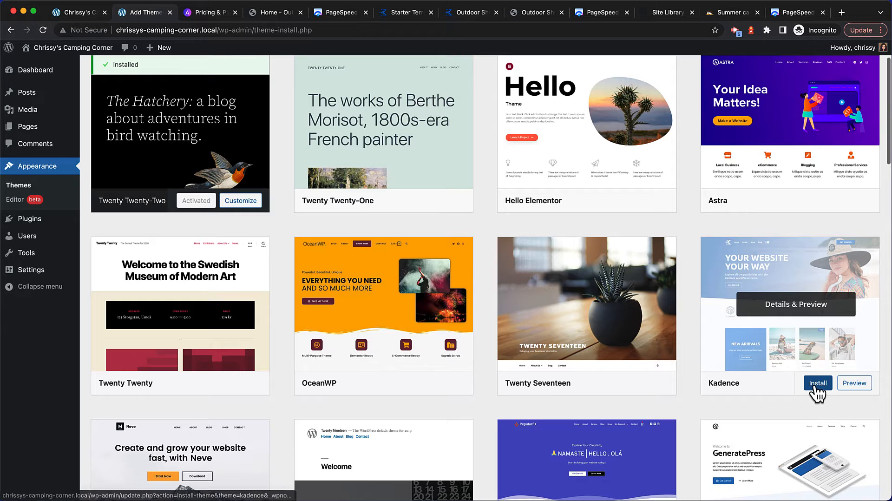
click(818, 386)
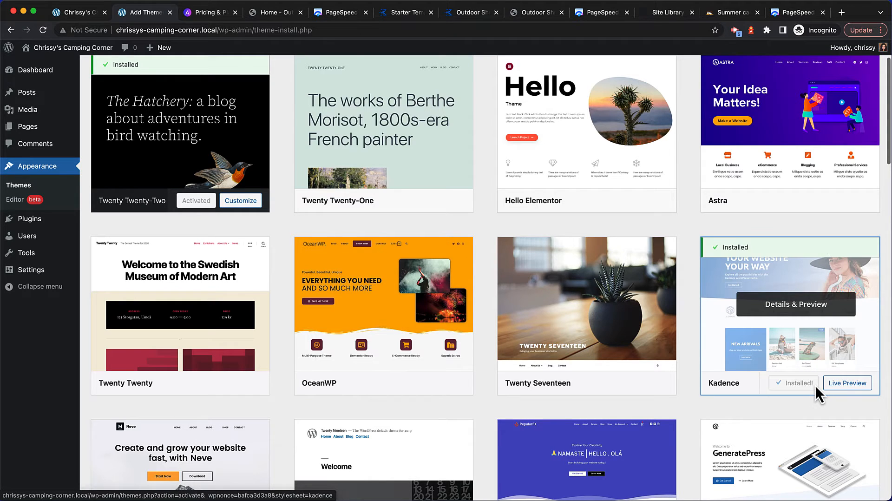
click(804, 384)
click(800, 386)
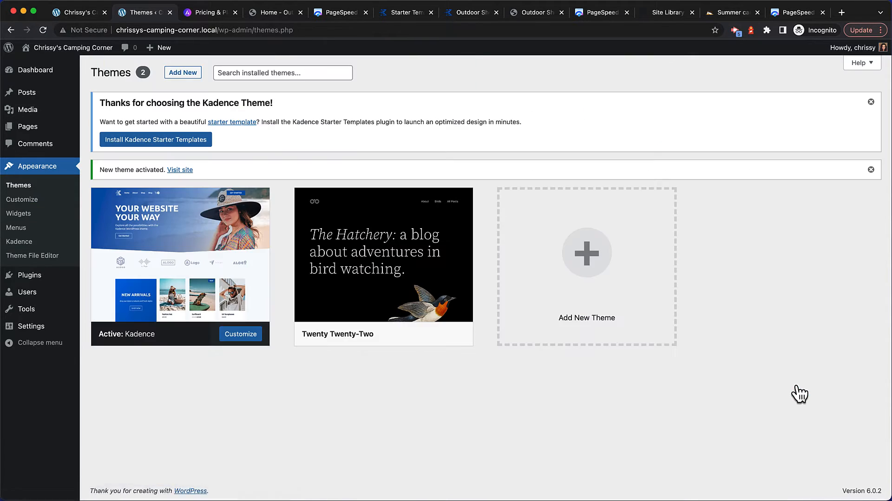
- Install the Kadence Starter Templates plugin and filter the template library to Free Only
click(155, 142)
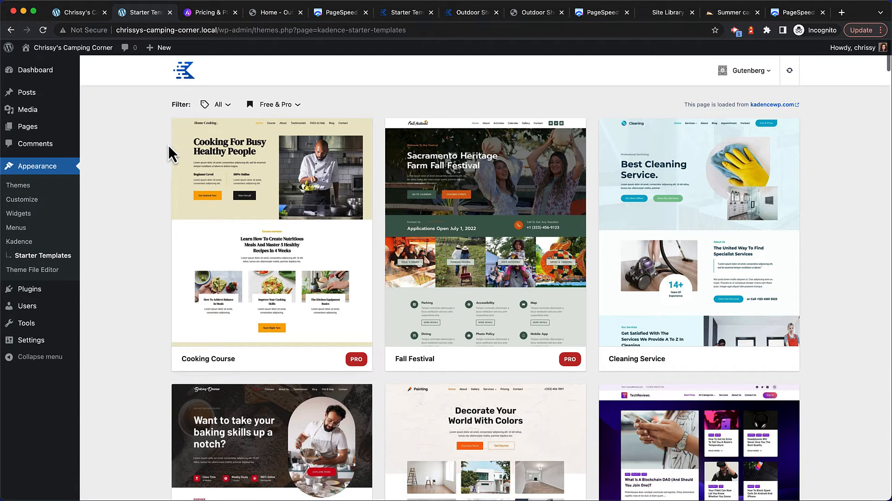
click(285, 107)
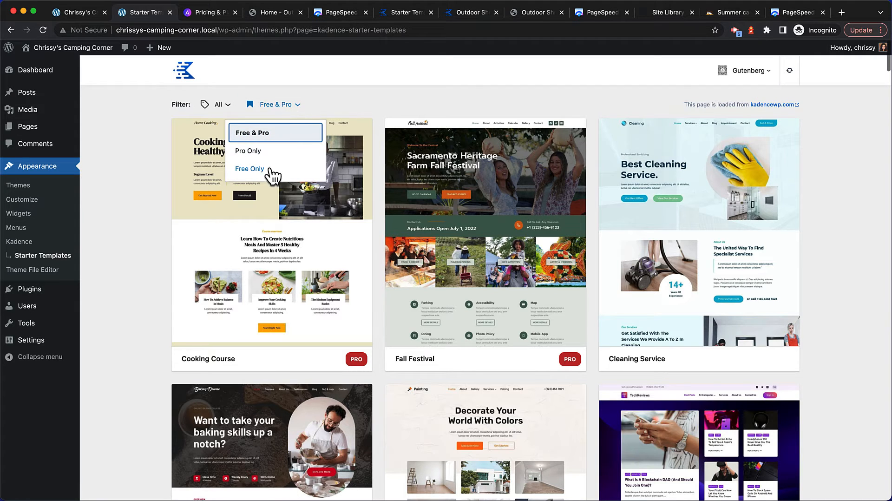
click(251, 169)
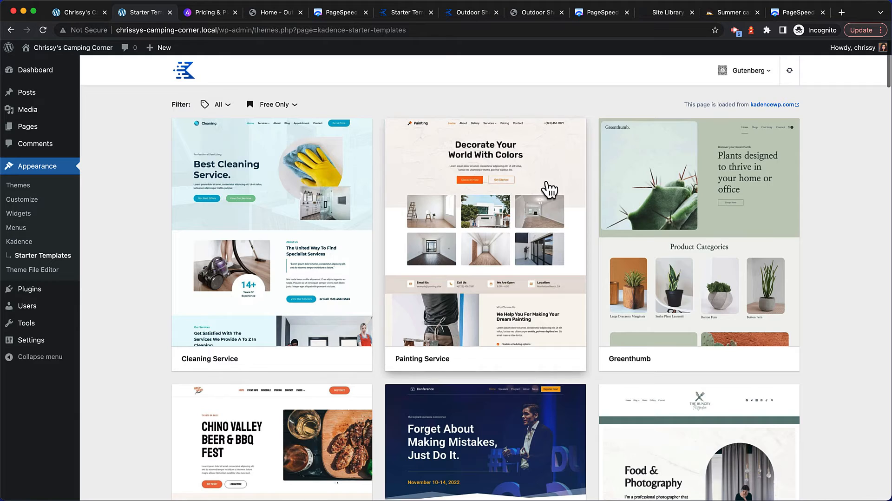
- Look through the free Kadence starter templates for camping designs and open the Yosemite template
scroll(550, 188, down, 10)
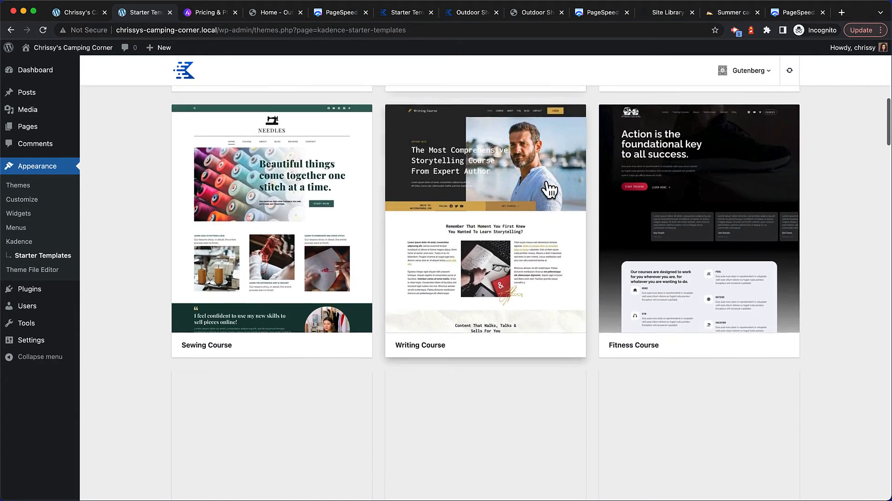
scroll(549, 188, down, 2)
scroll(733, 225, down, 5)
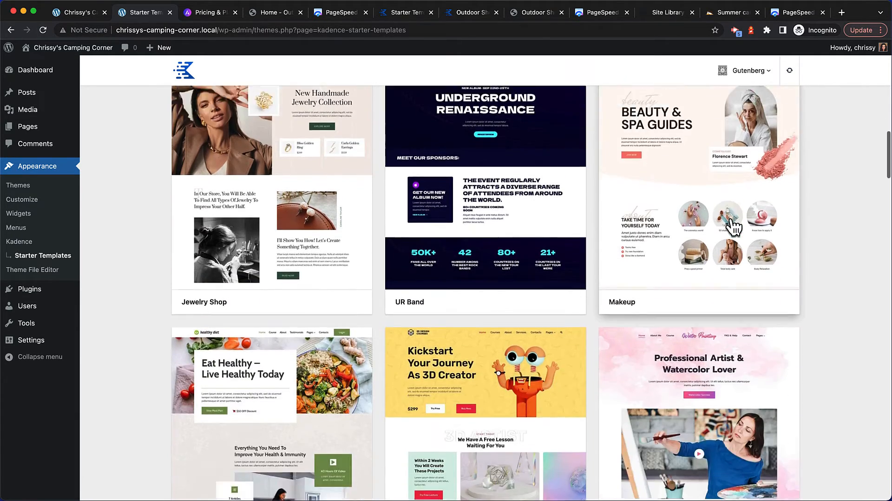
scroll(733, 225, down, 7)
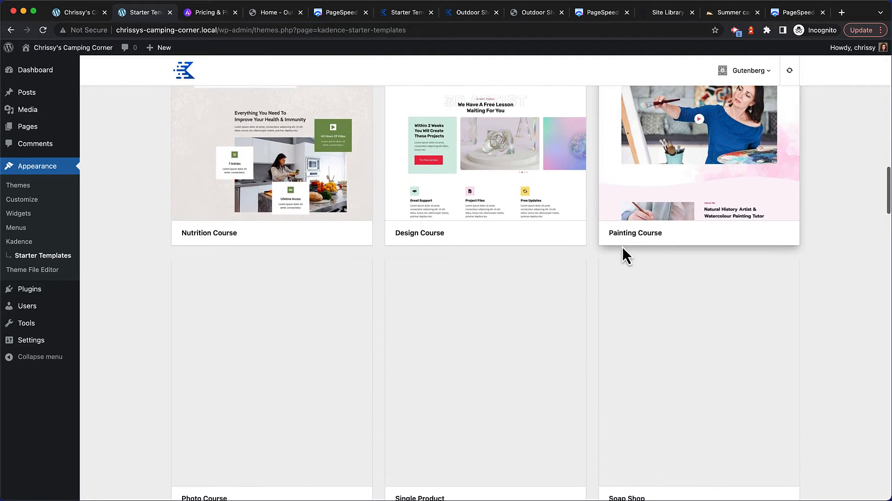
scroll(565, 244, down, 10)
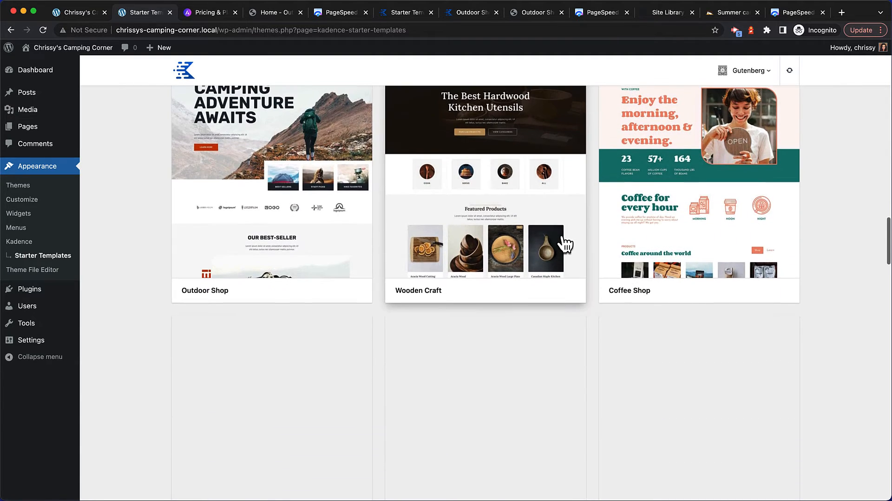
scroll(246, 223, up, 2)
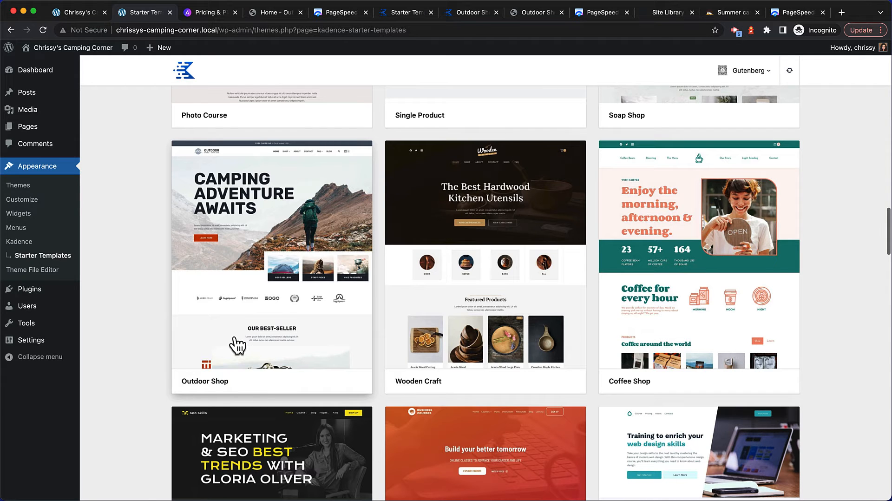
scroll(237, 345, down, 8)
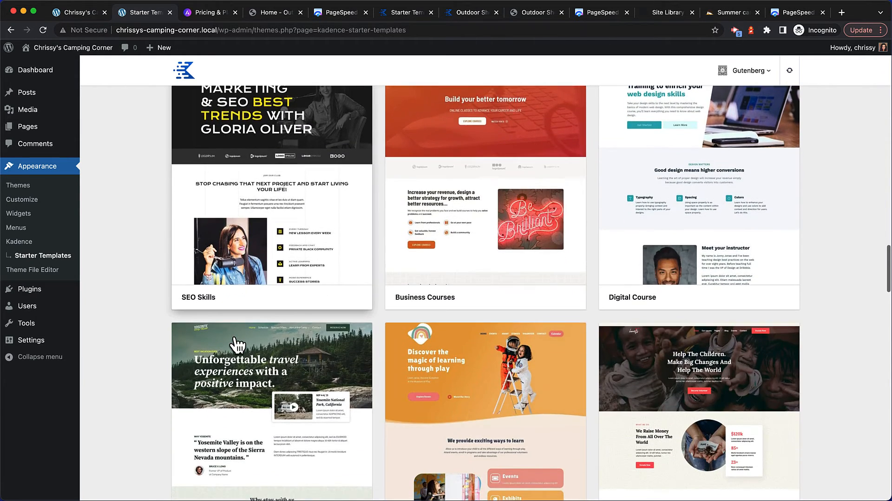
scroll(237, 345, down, 4)
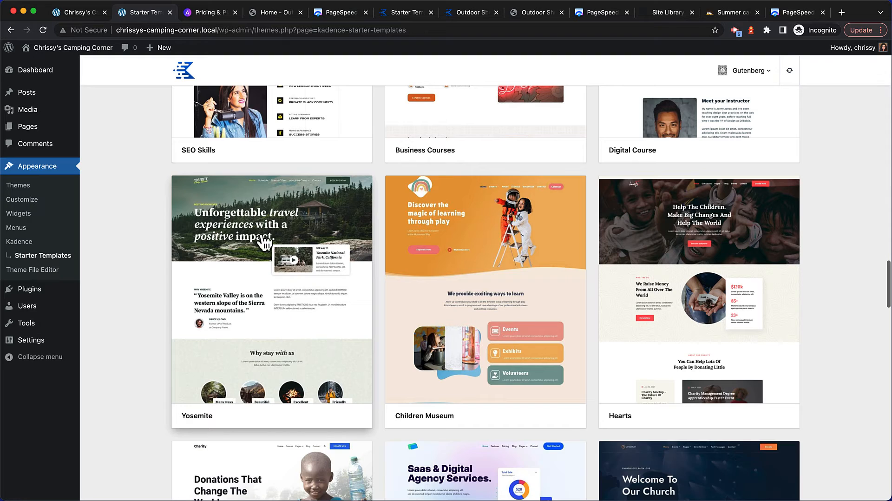
click(274, 284)
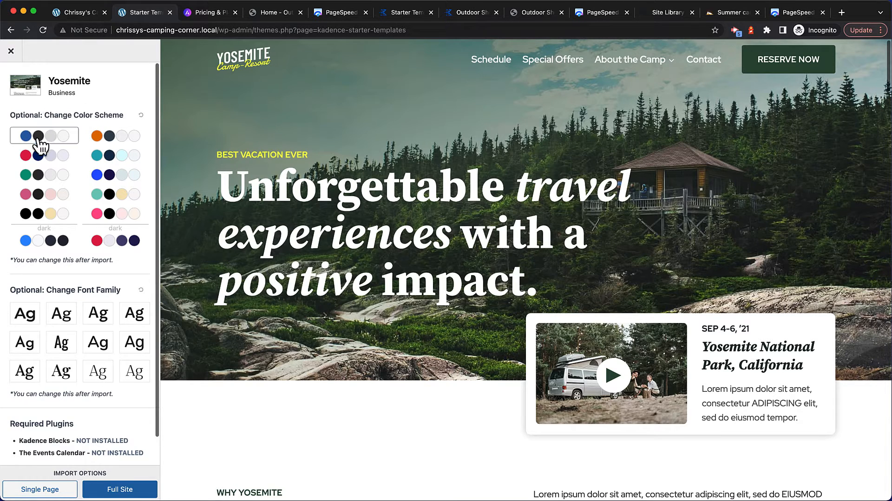
- Try several color schemes on the Yosemite template, including green, pink and blue, and reset to its original colors
click(44, 176)
click(47, 195)
click(49, 212)
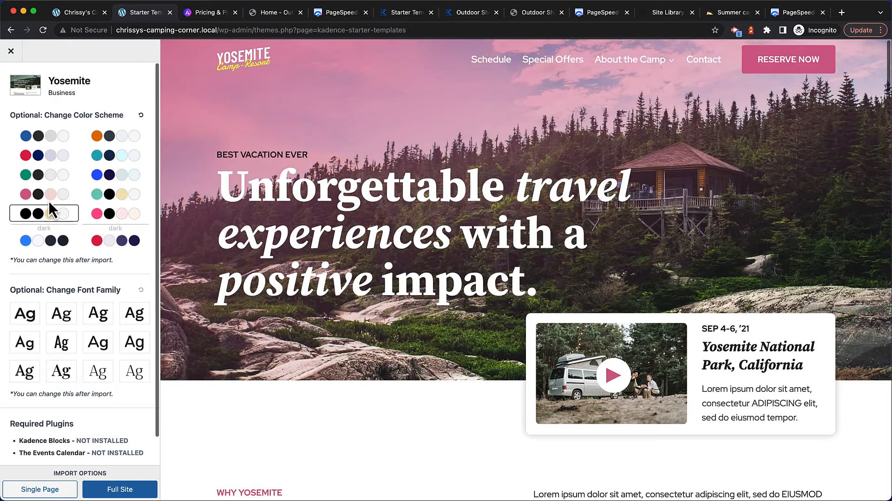
click(38, 138)
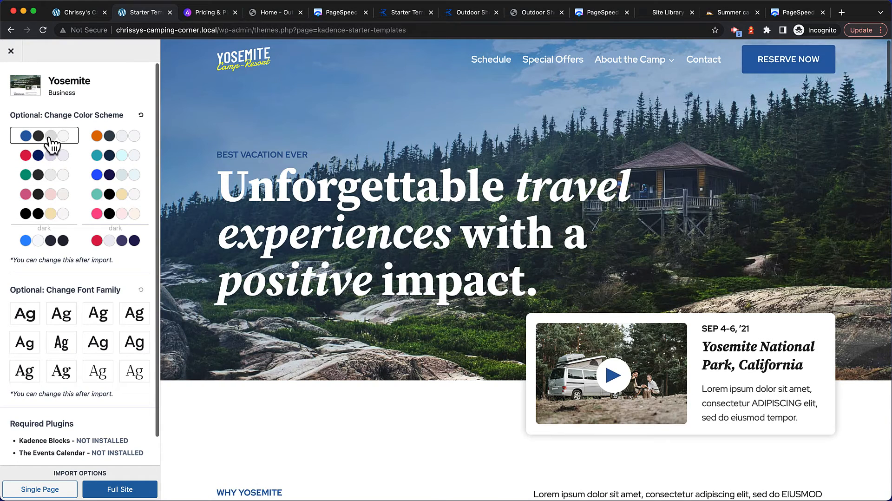
click(141, 116)
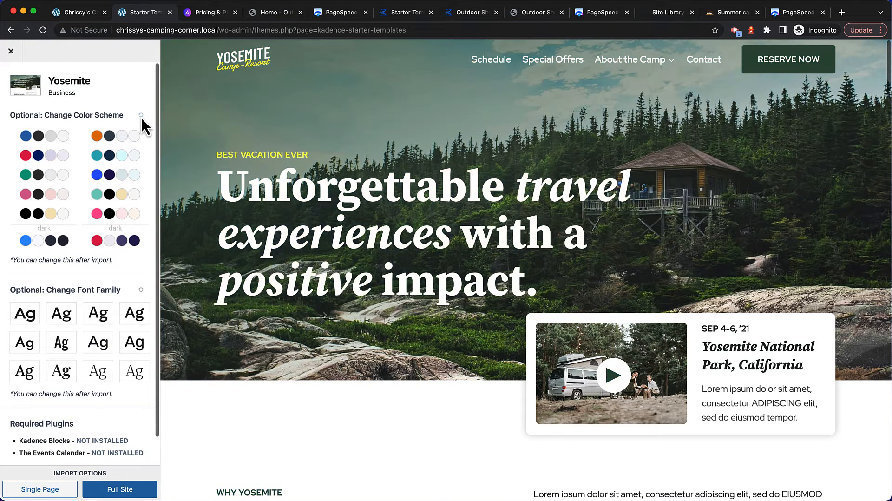
- Try several font families on the Yosemite template and reset to its original fonts
scroll(106, 147, down, 1)
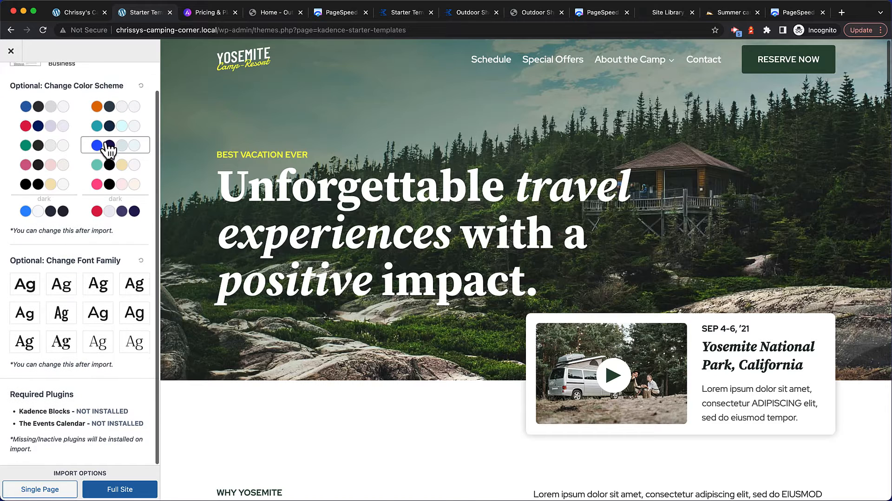
click(60, 287)
click(98, 290)
click(131, 292)
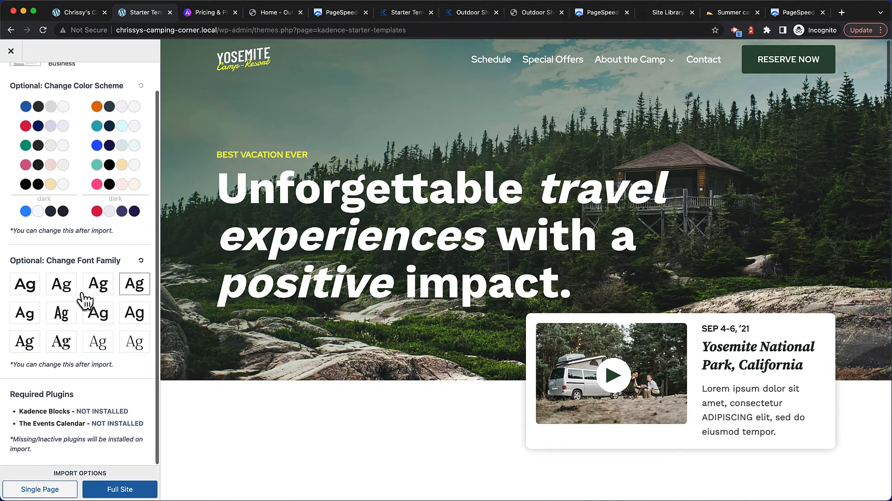
click(33, 291)
click(30, 320)
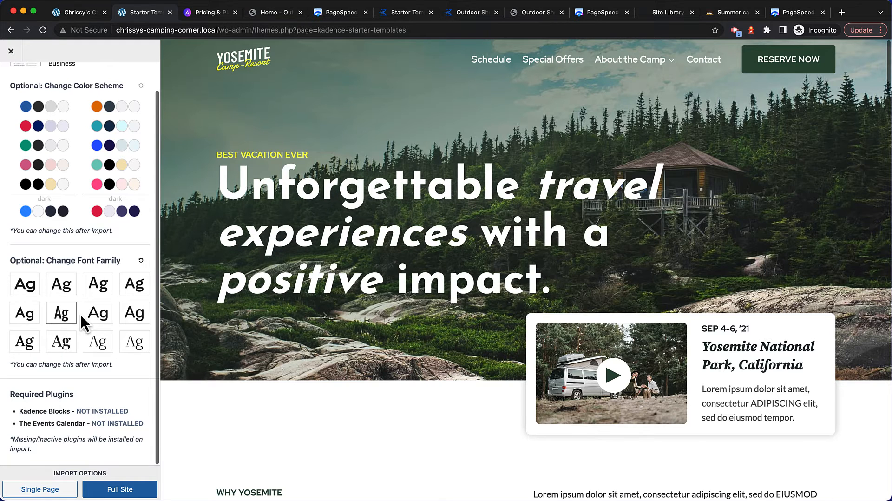
click(99, 319)
click(136, 320)
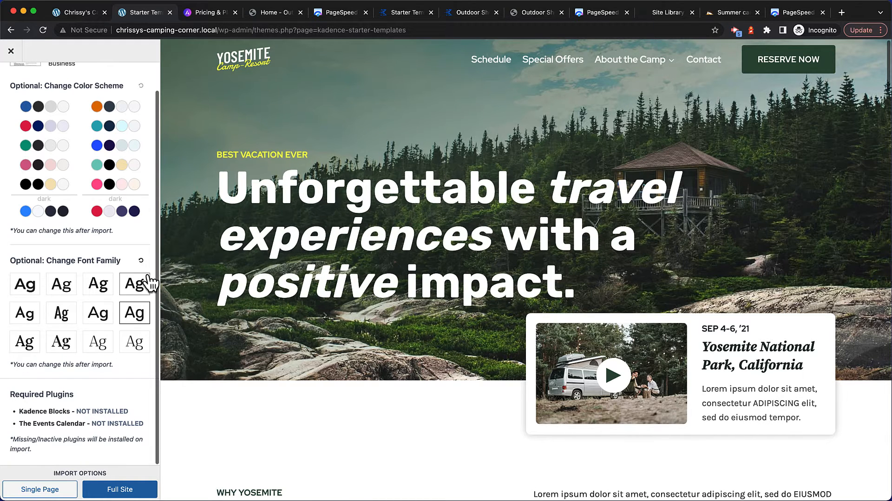
click(141, 261)
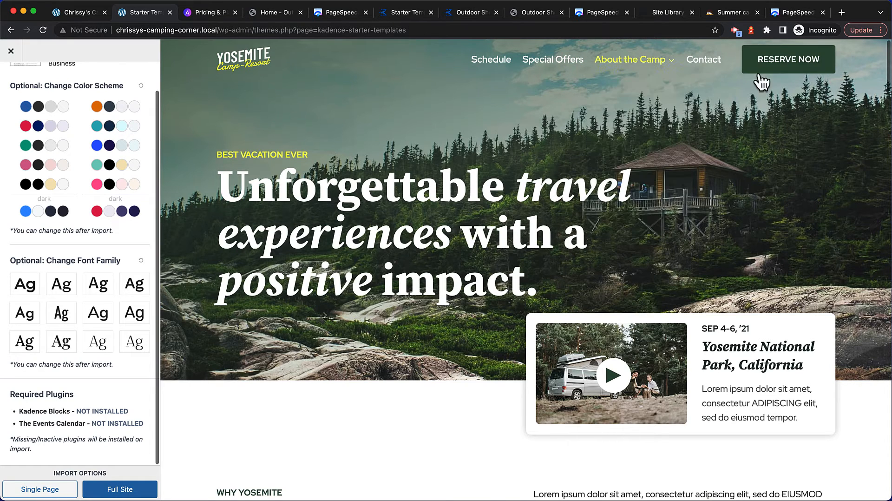
- Look over the Yosemite demo page, choose the Full Site import and expand its import details
mouse_move(645, 70)
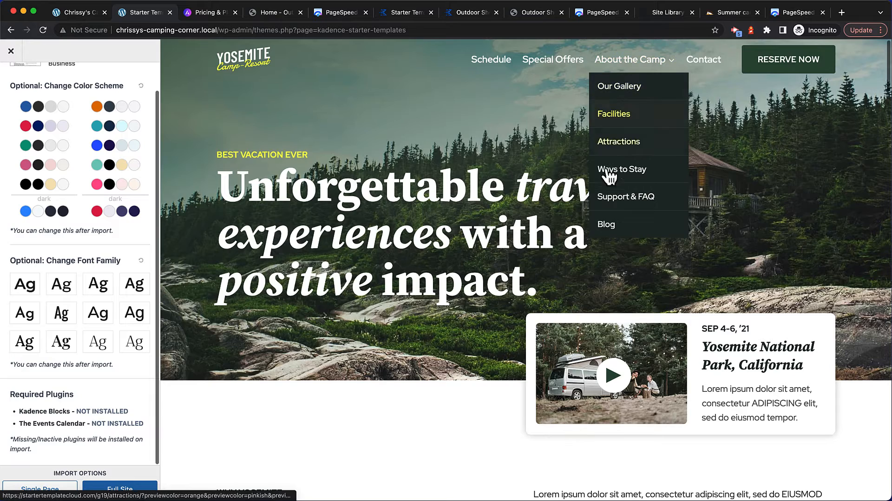
scroll(371, 302, down, 3)
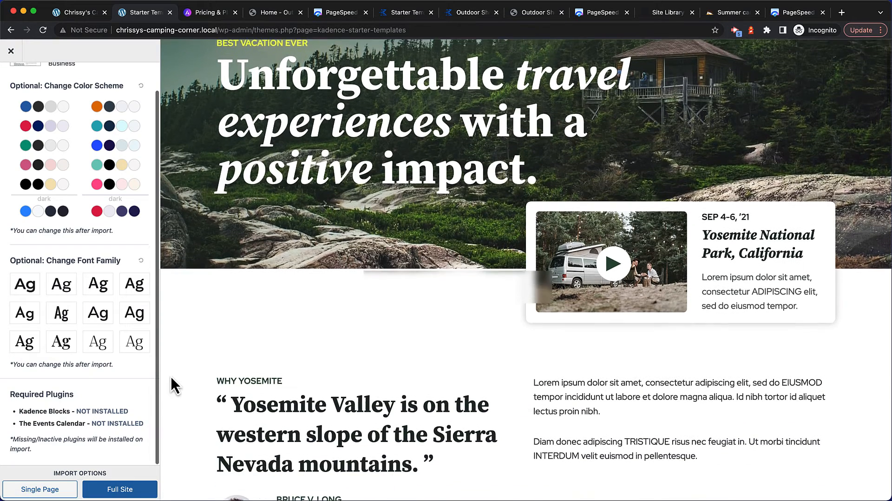
click(112, 491)
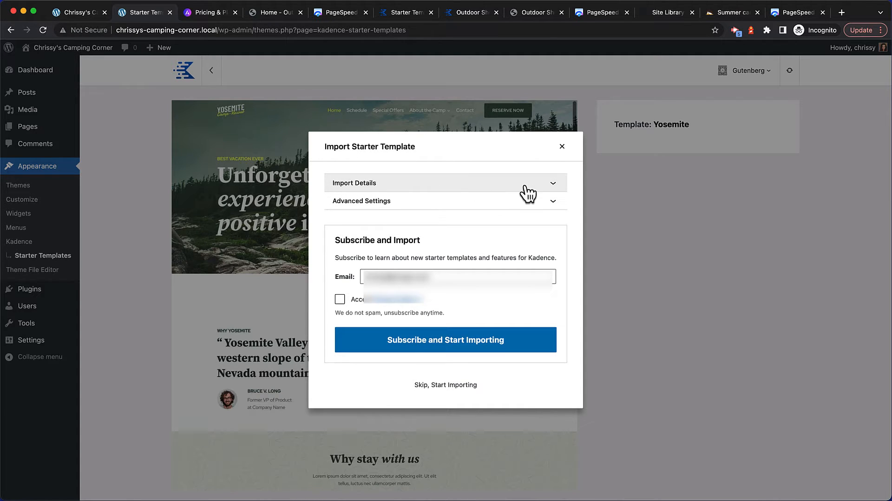
click(552, 187)
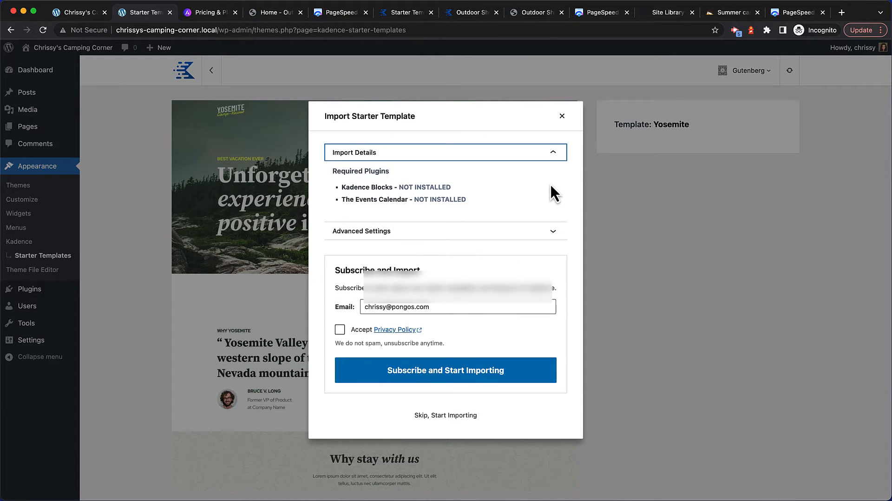
- Expand the advanced import settings, import the full Yosemite site without subscribing, and view the finished site
click(553, 233)
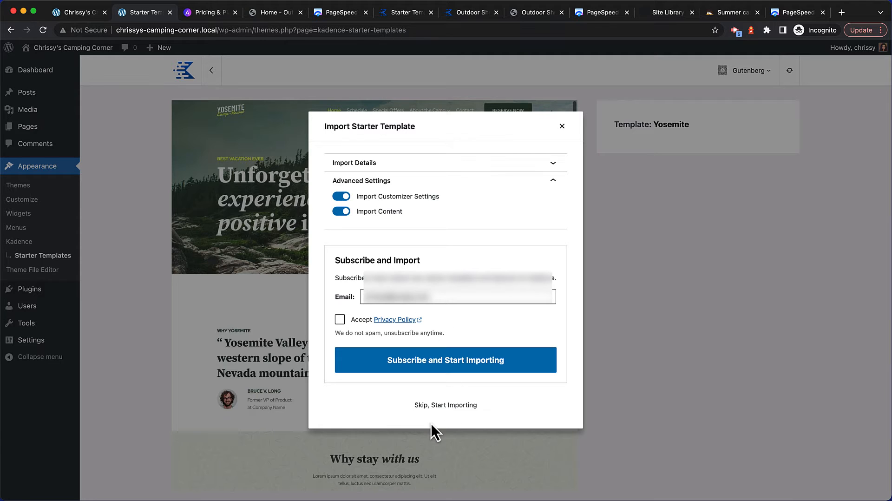
click(433, 407)
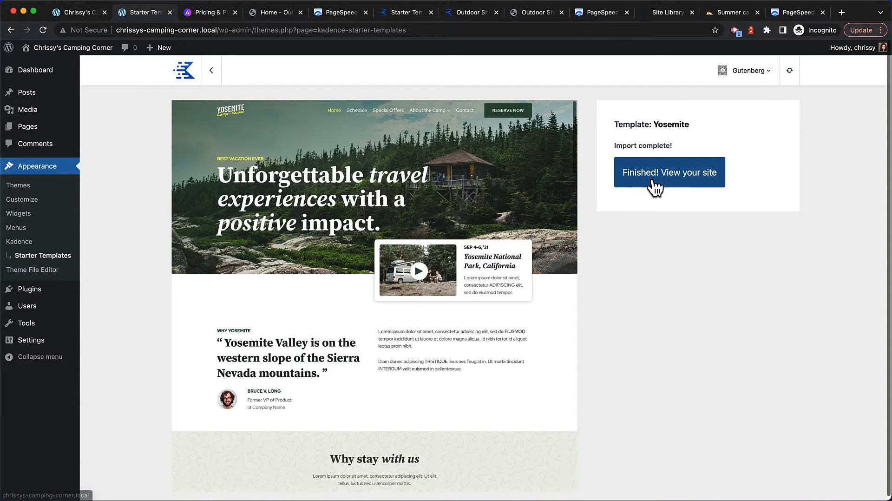
click(657, 185)
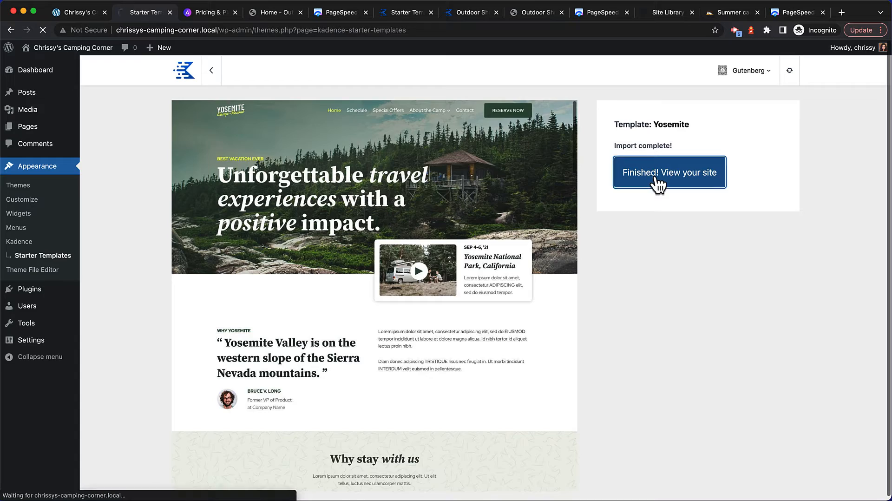
- Look through the imported homepage from the hero to the member testimonials and return to its beginning
scroll(658, 184, down, 10)
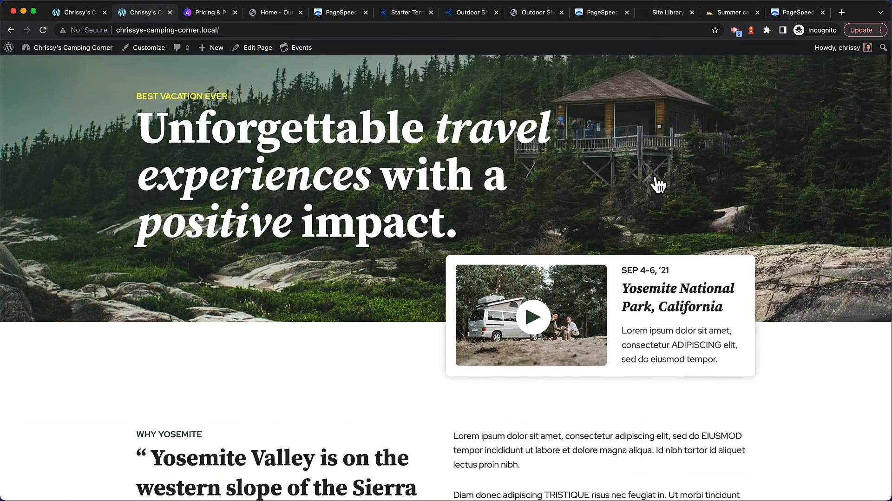
scroll(658, 185, down, 16)
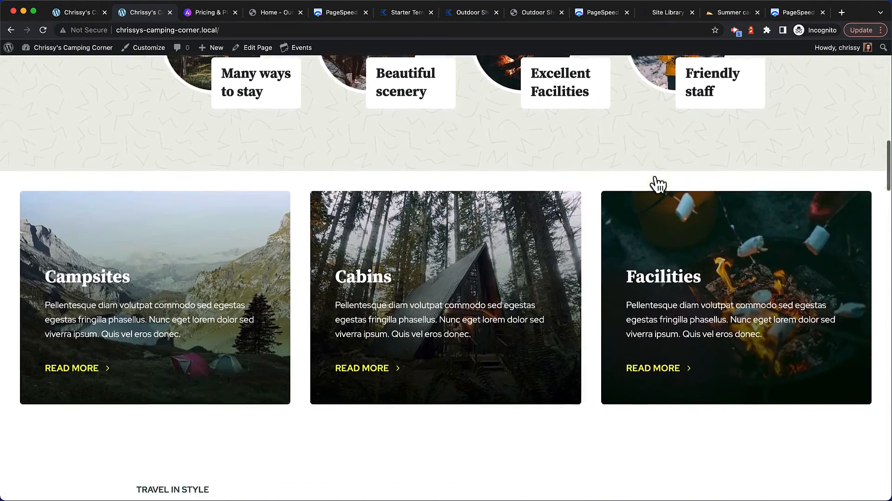
scroll(658, 185, down, 20)
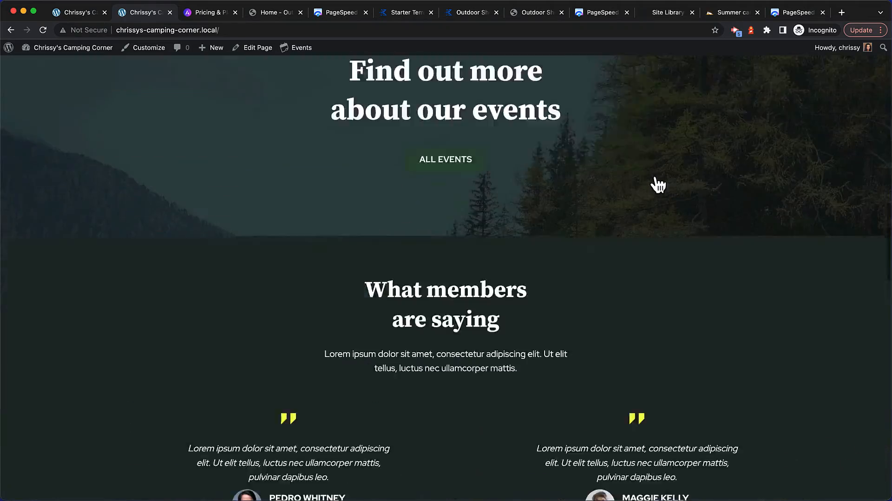
scroll(659, 185, up, 18)
scroll(659, 185, up, 20)
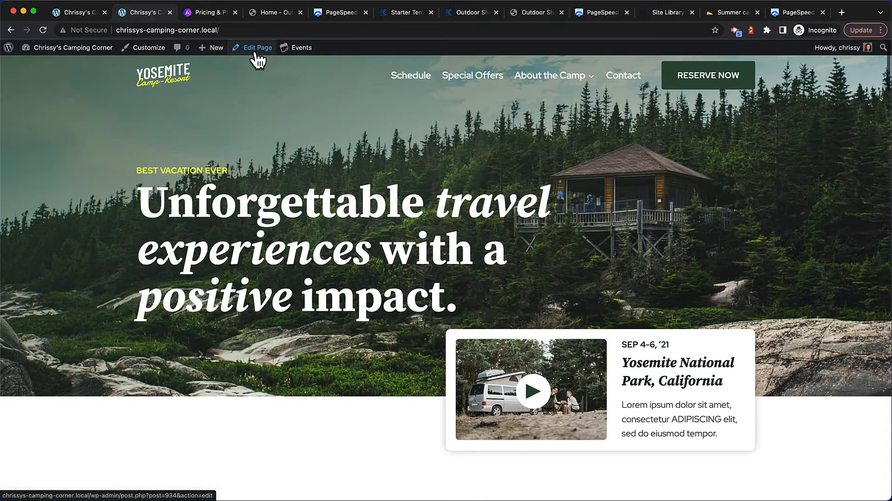
- Open the Home front page for editing from the site's list of all pages
mouse_move(83, 54)
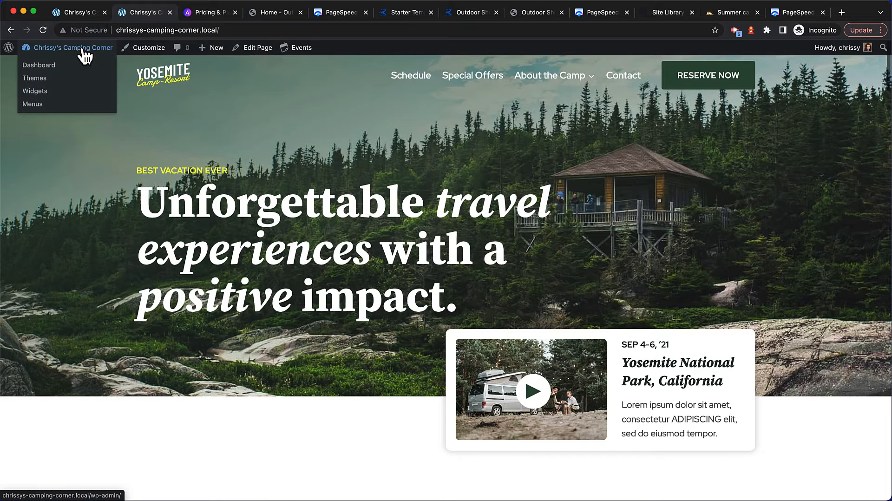
click(39, 65)
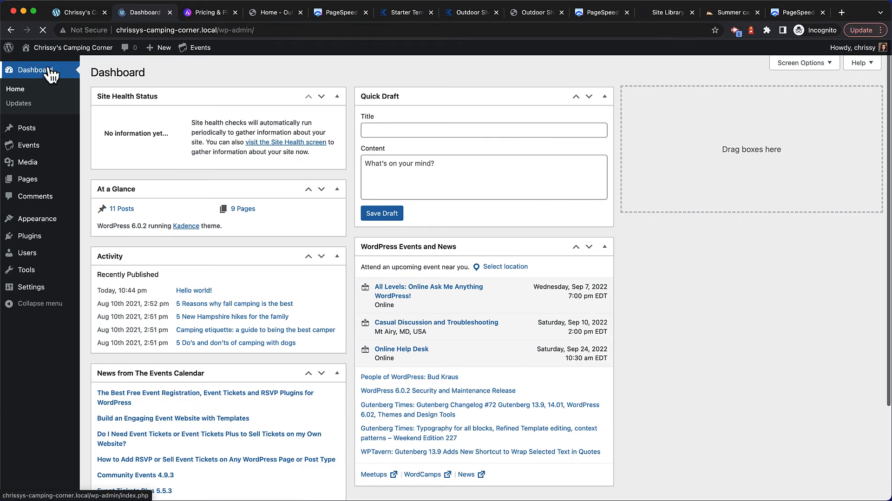
mouse_move(28, 189)
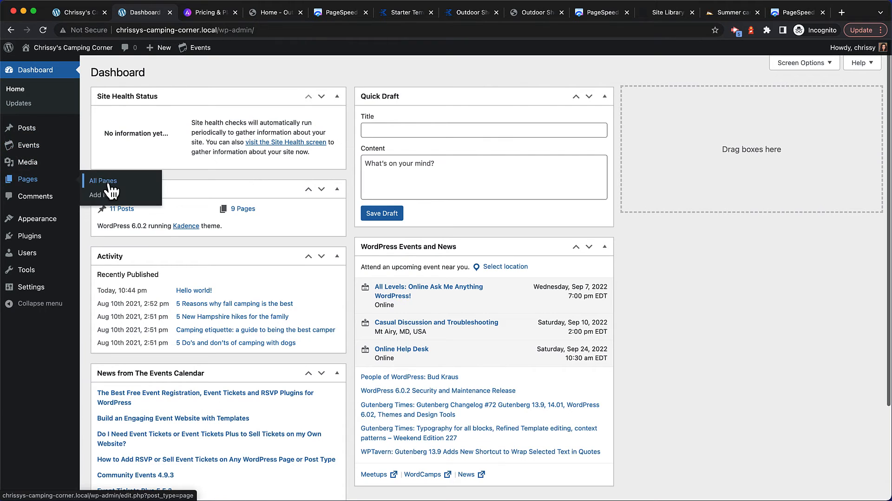
click(111, 186)
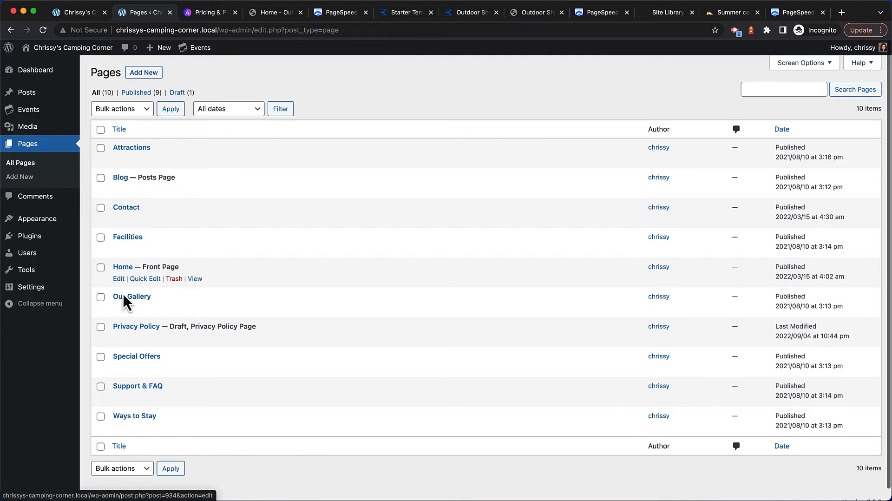
click(123, 269)
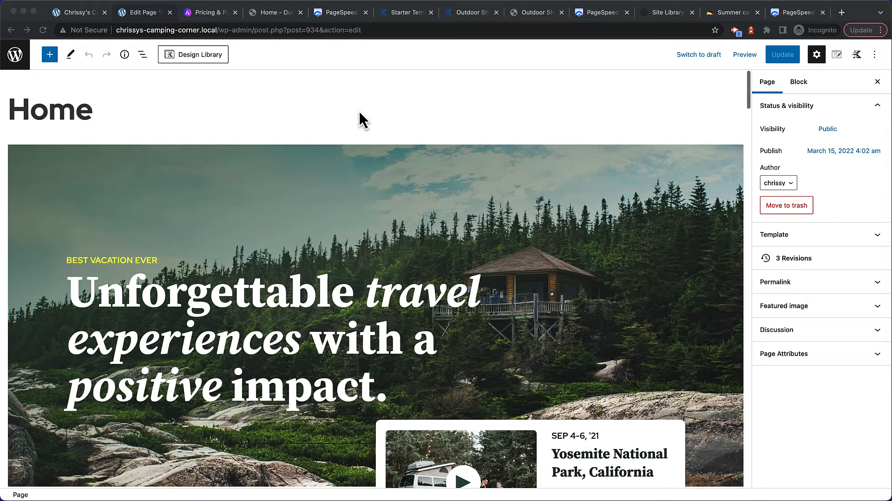
- Inspect the Home page's blocks: the hero row, the "Many ways to stay" section, the Cabins heading and the "Quality time" heading
click(323, 158)
click(299, 159)
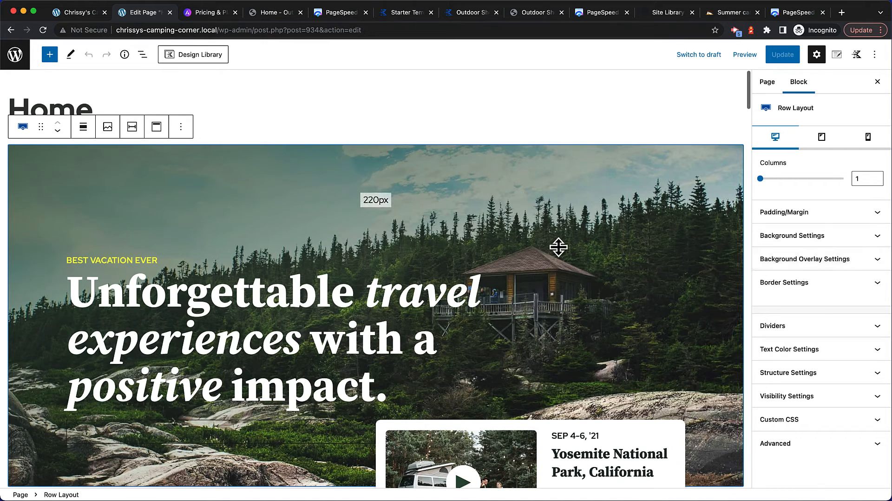
scroll(559, 247, down, 10)
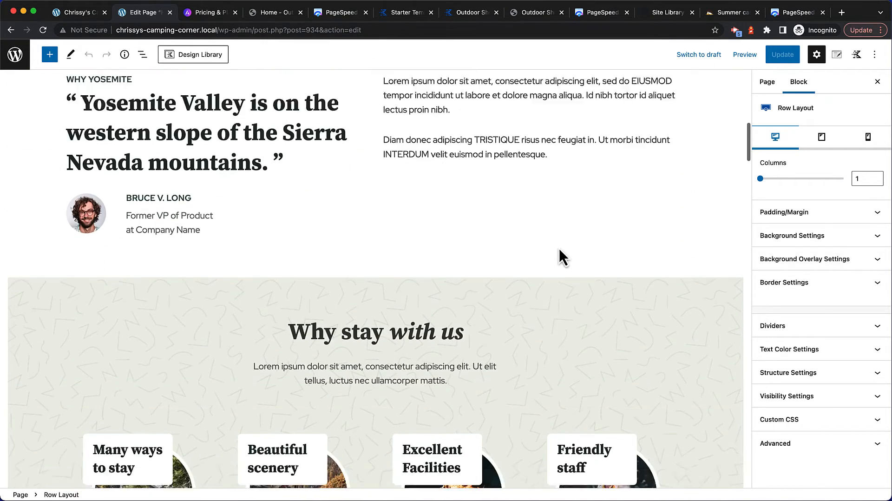
scroll(559, 250, down, 4)
click(135, 307)
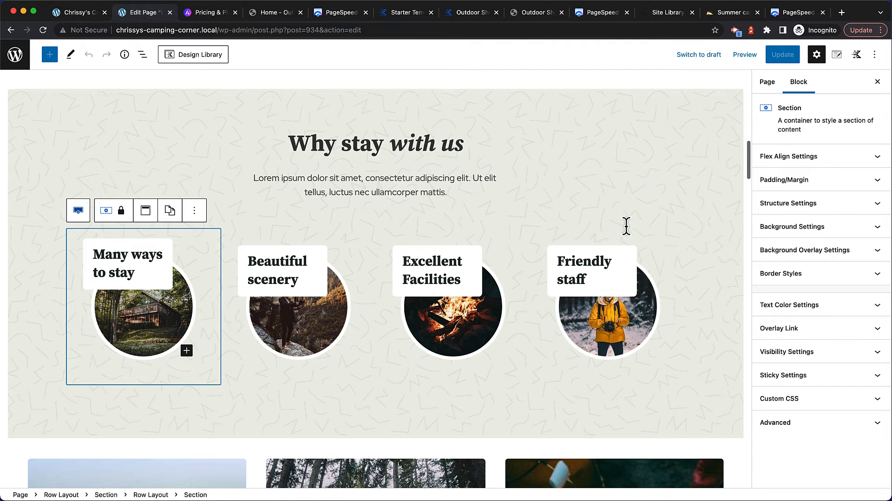
scroll(626, 225, down, 6)
click(361, 255)
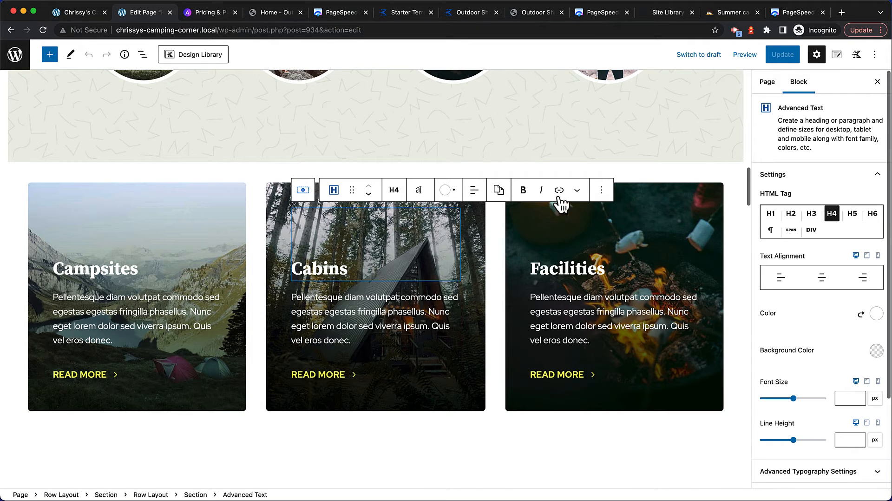
scroll(235, 274, down, 6)
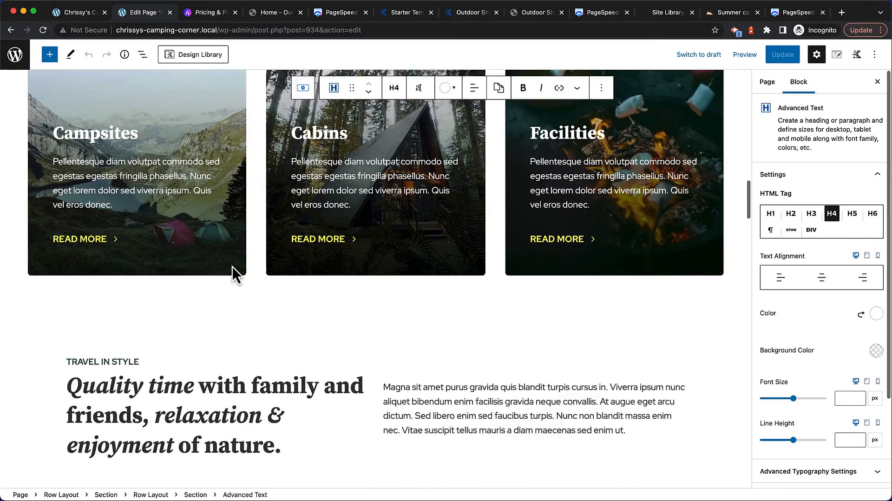
click(182, 273)
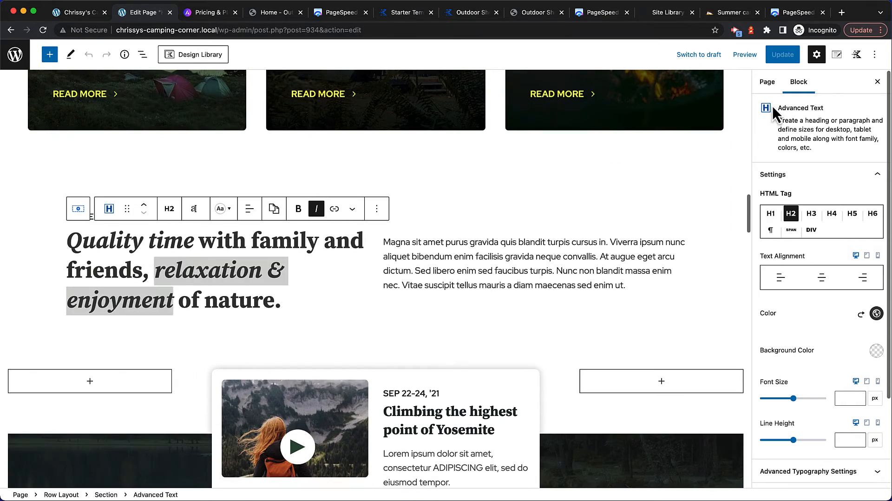
- Try a two-column layout on the hero row and set it back to 1 column
scroll(490, 270, up, 20)
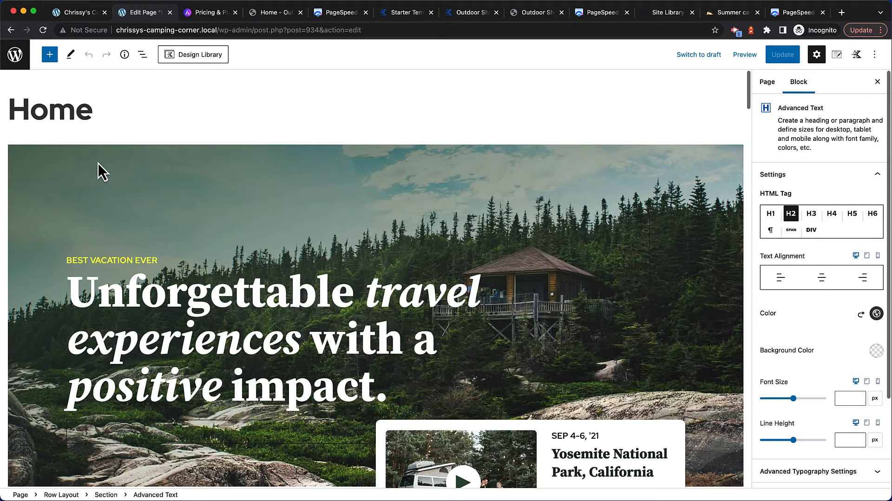
click(80, 173)
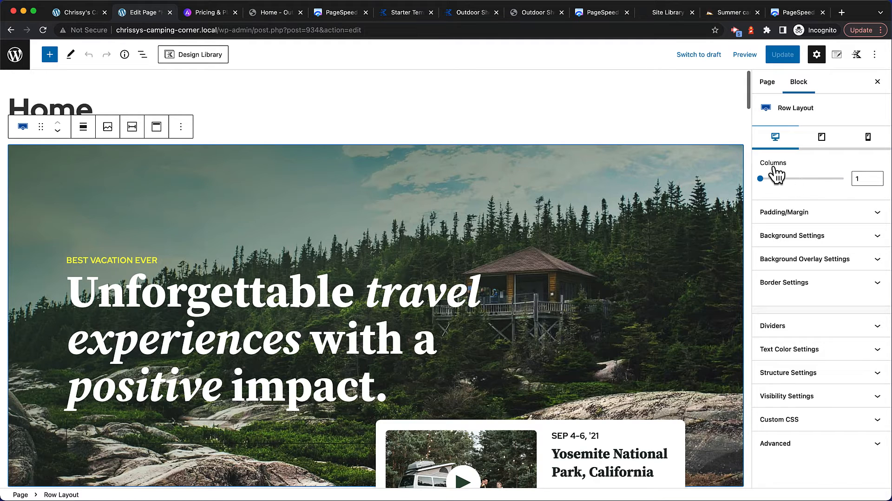
click(876, 177)
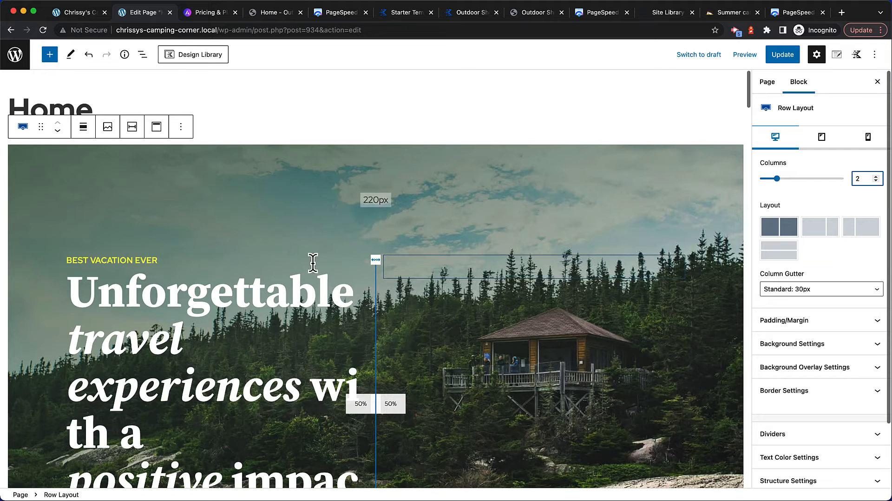
click(876, 181)
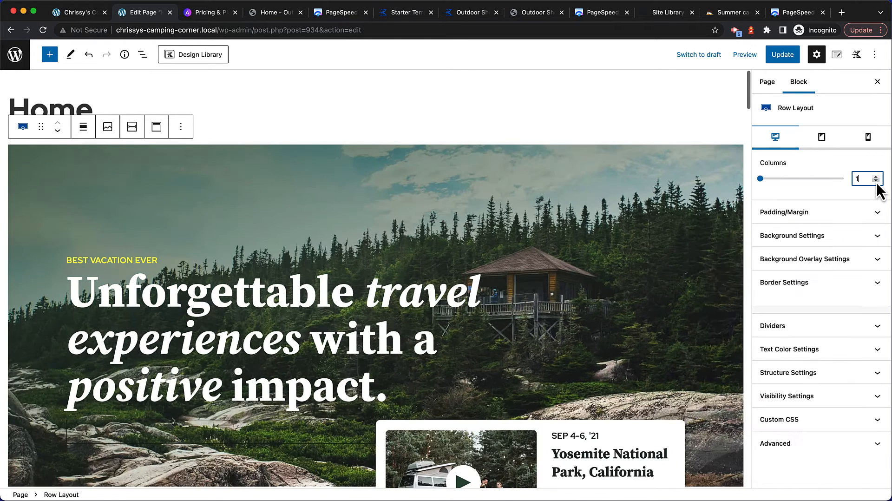
- Try a top padding of 100 px on the hero row and resize it back to 220 px
click(878, 214)
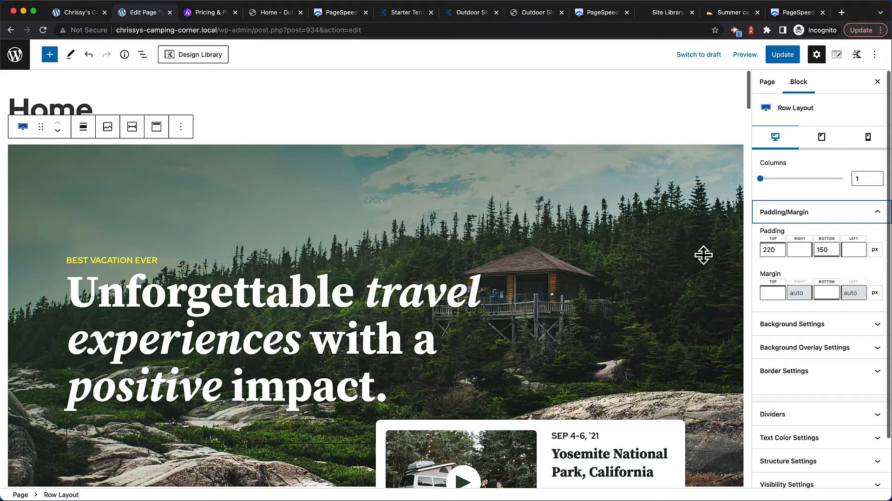
drag(783, 249, 752, 250)
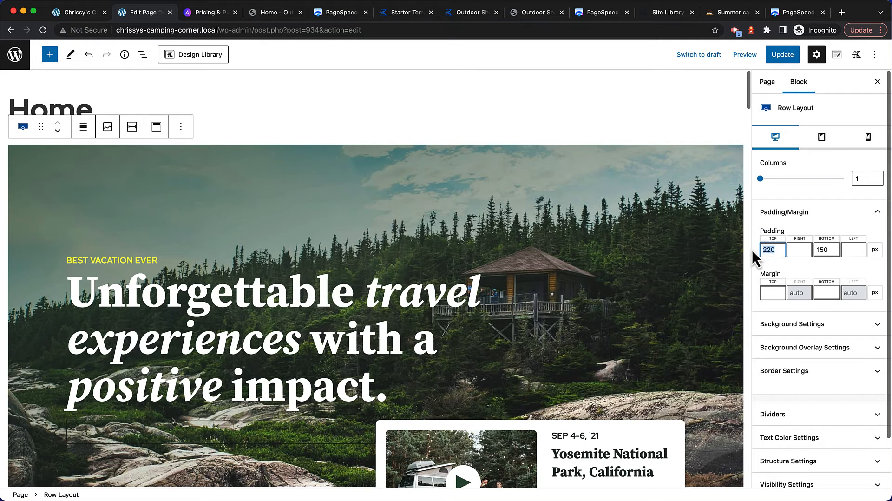
text(100)
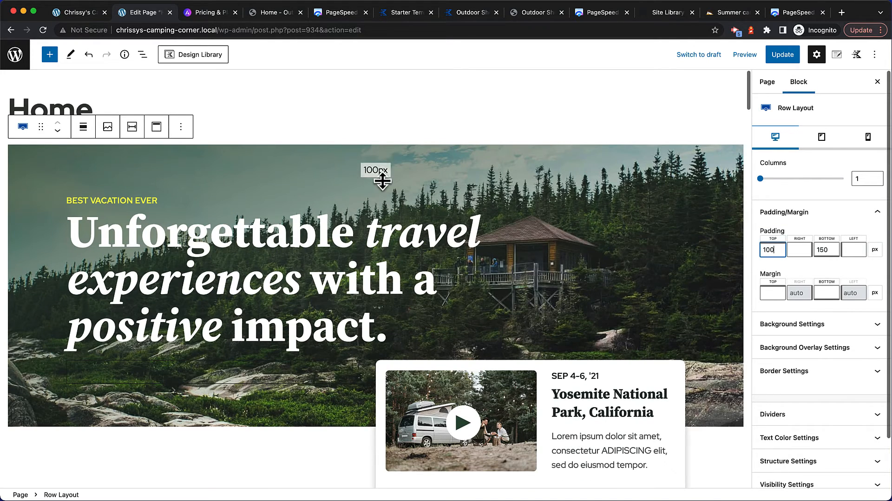
drag(384, 188, 384, 248)
click(878, 212)
- Try the slider and video background types on the hero row and switch back to the image background
click(879, 237)
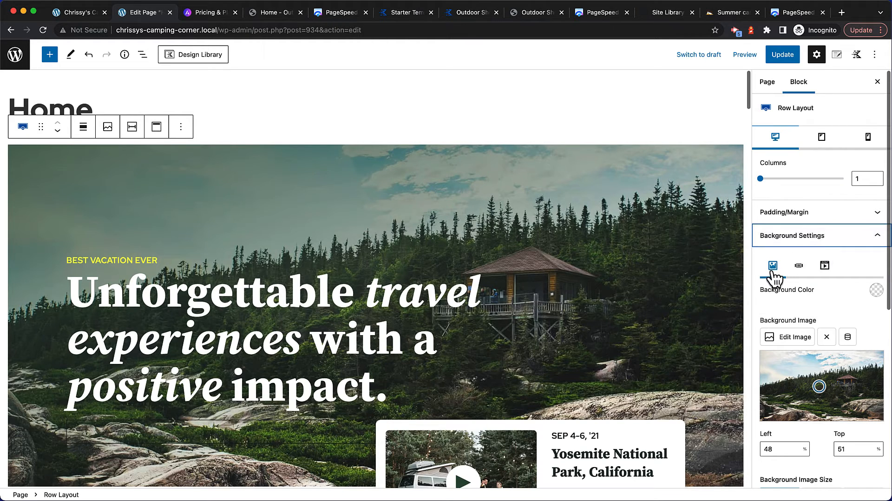
click(798, 269)
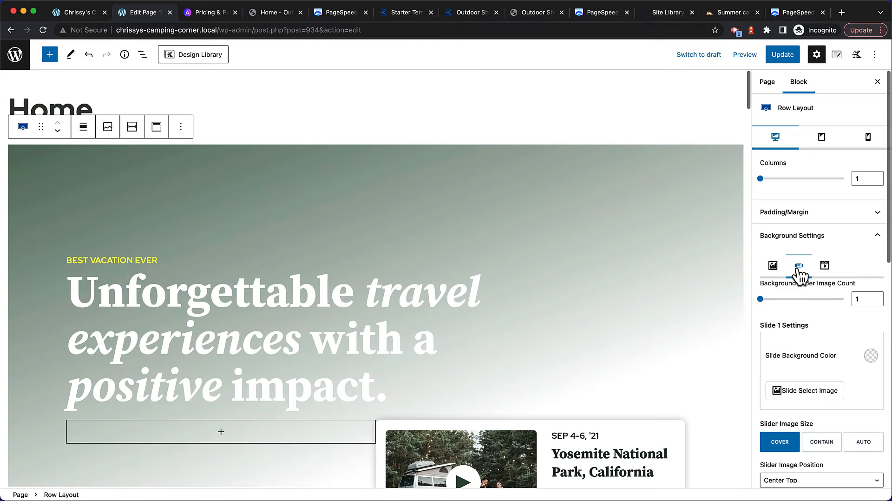
click(825, 272)
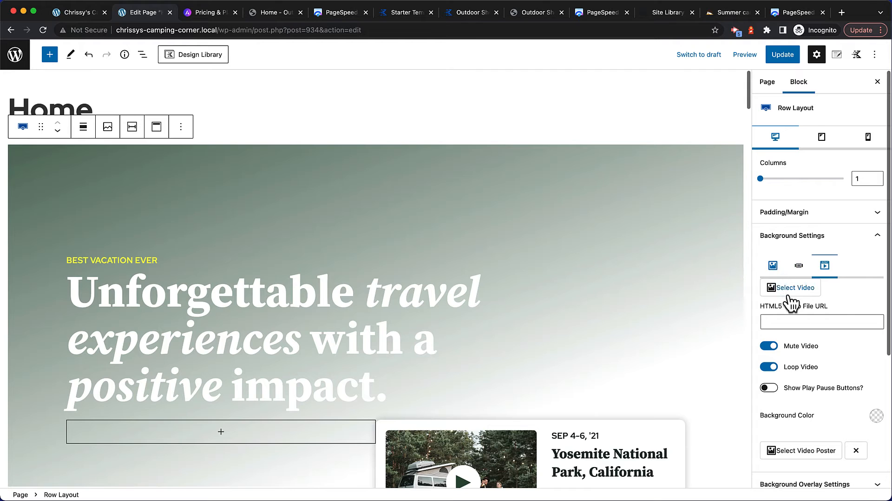
click(800, 321)
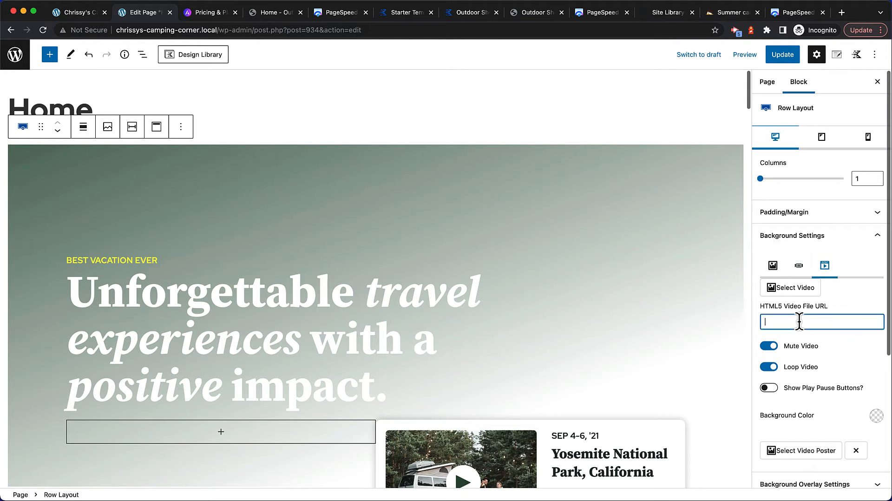
click(774, 266)
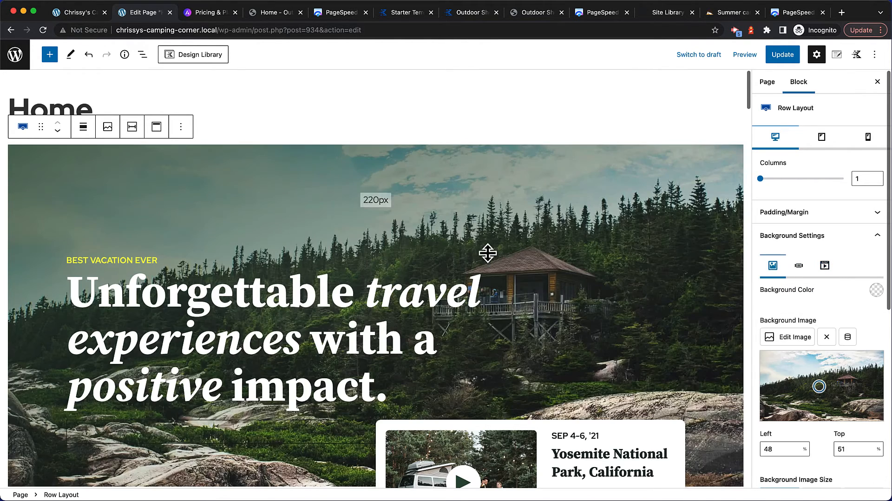
- Set the hero background image's focal position to 50% left and 50% top
scroll(829, 380, down, 3)
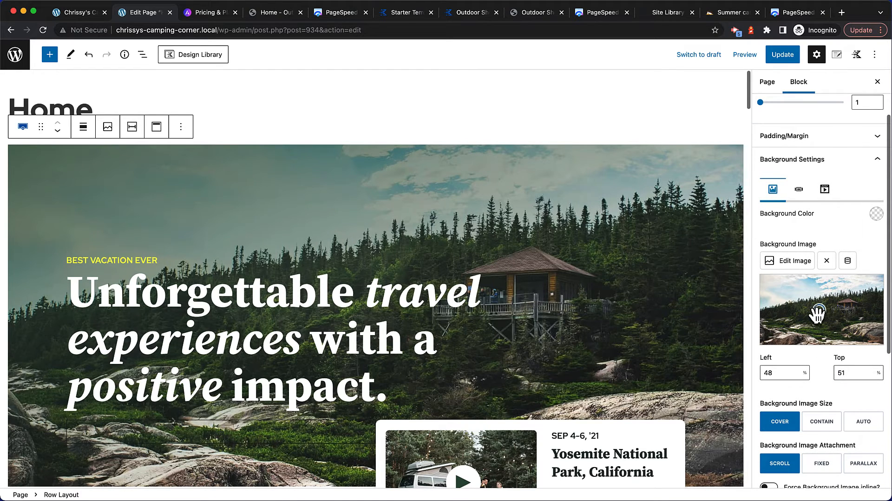
drag(766, 372, 755, 374)
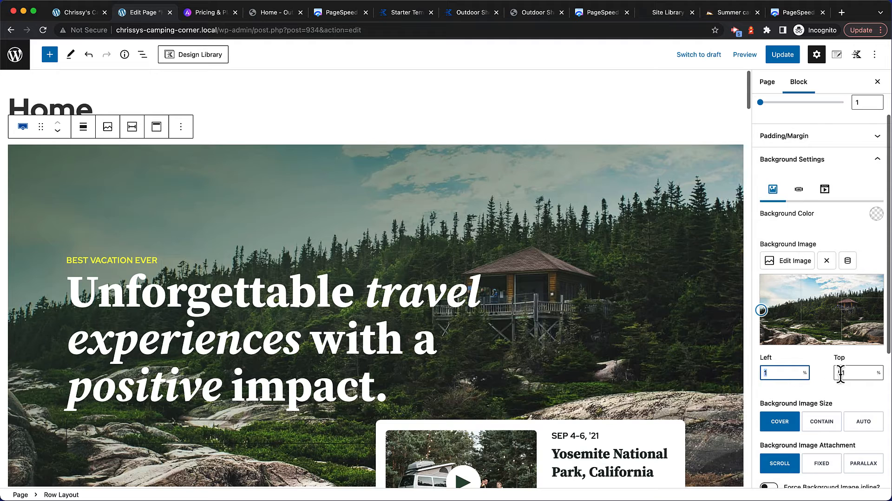
text(50)
key(Tab)
text(4)
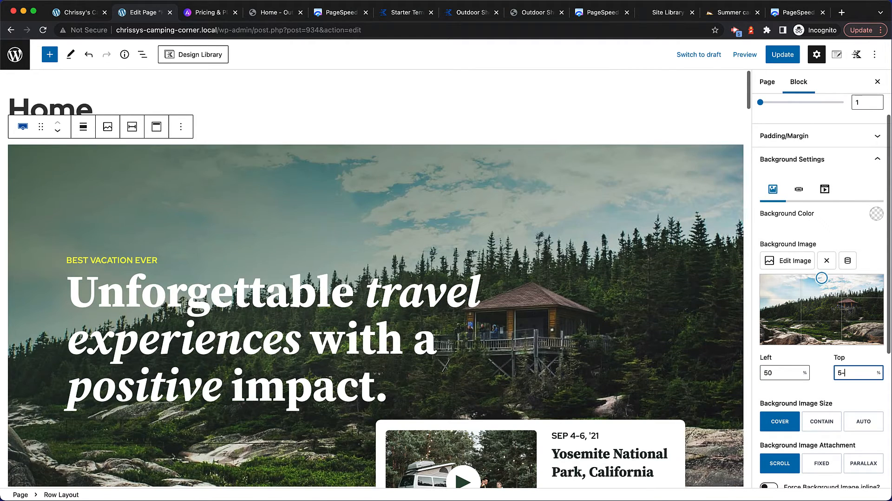
key(BackSpace)
text(50)
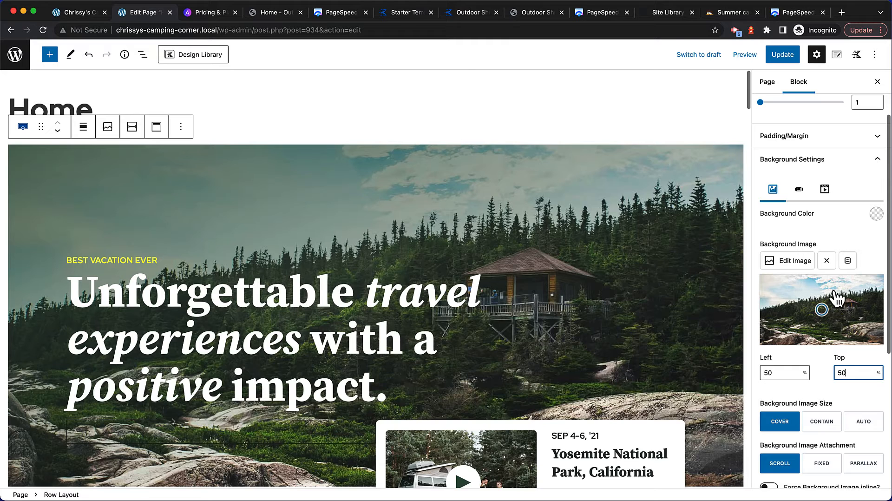
scroll(800, 403, down, 3)
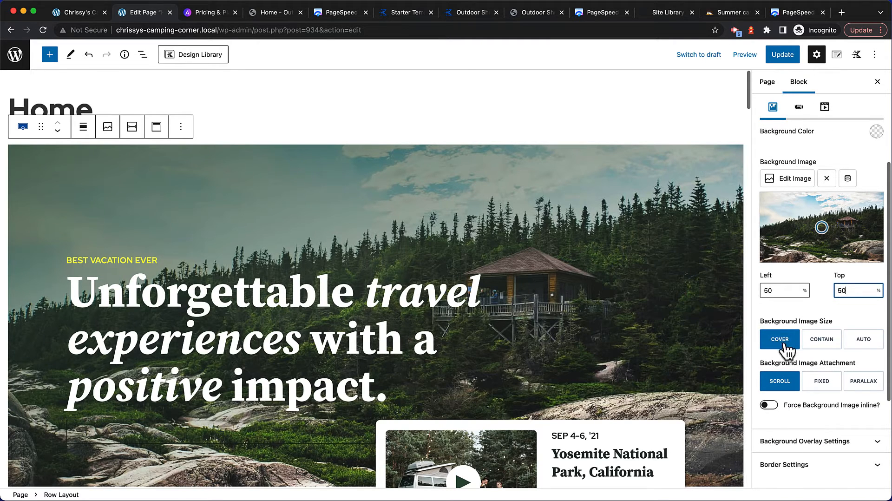
- Try the contain and auto background image sizes on the hero row and switch back to cover
click(821, 344)
click(862, 346)
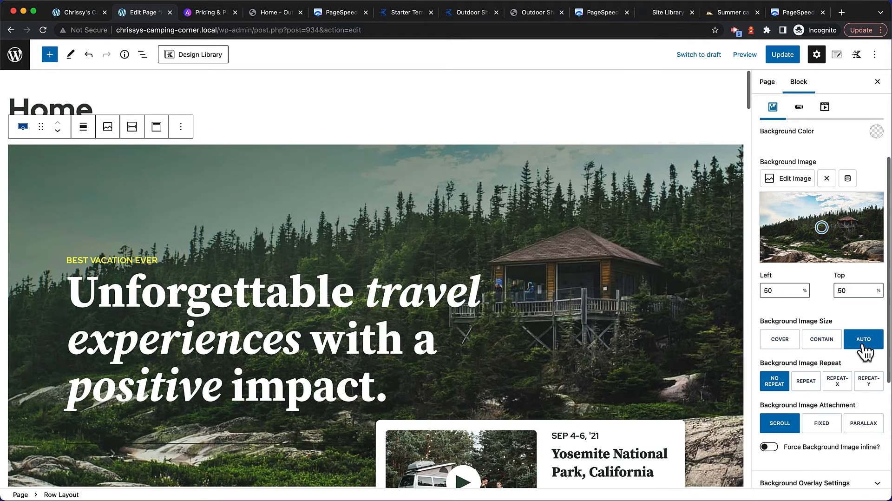
click(790, 344)
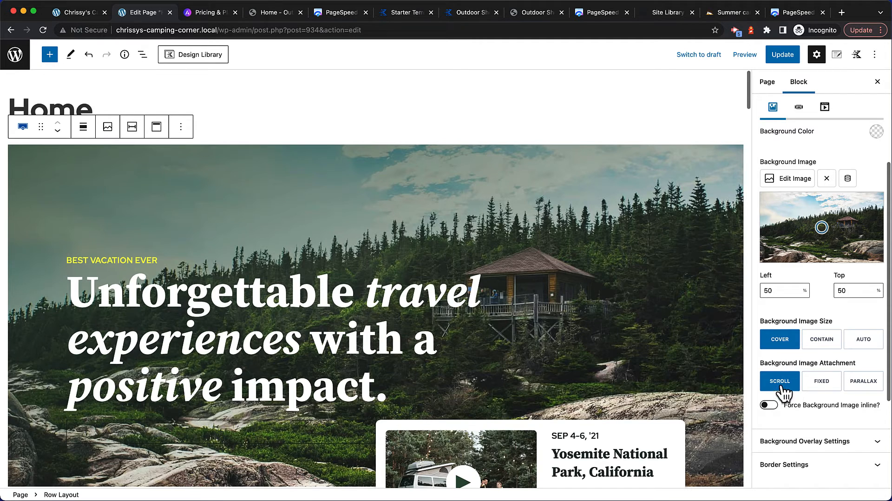
- Preview the Home page in a new tab with the scroll background attachment, then return to the page editor
click(743, 62)
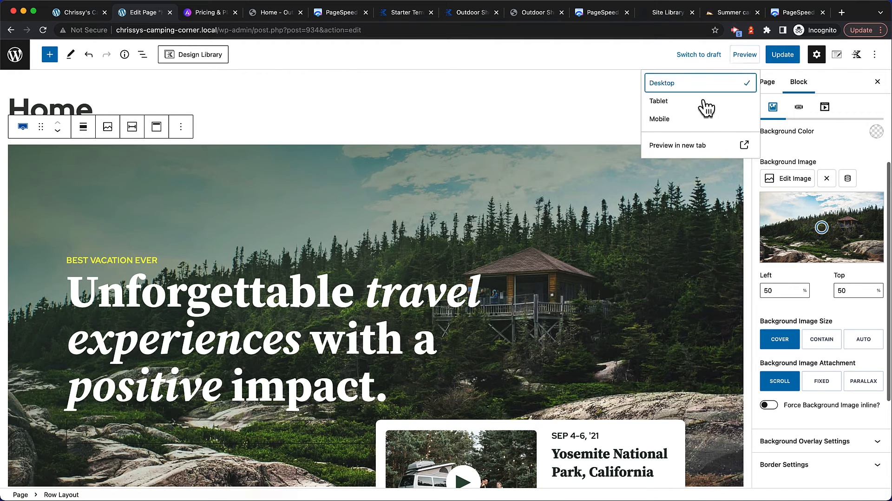
click(672, 153)
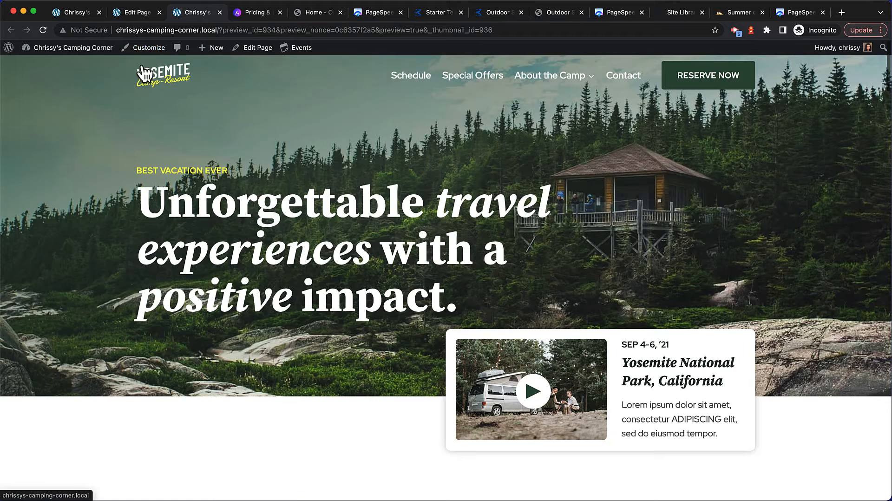
click(137, 12)
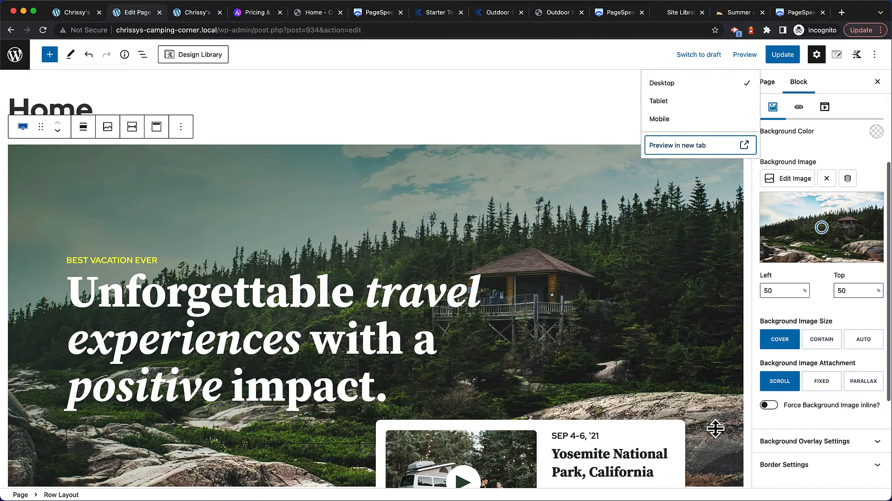
- Try the fixed background image attachment on the hero row and check its scrolling in a new-tab preview, closing the preview when done
click(818, 382)
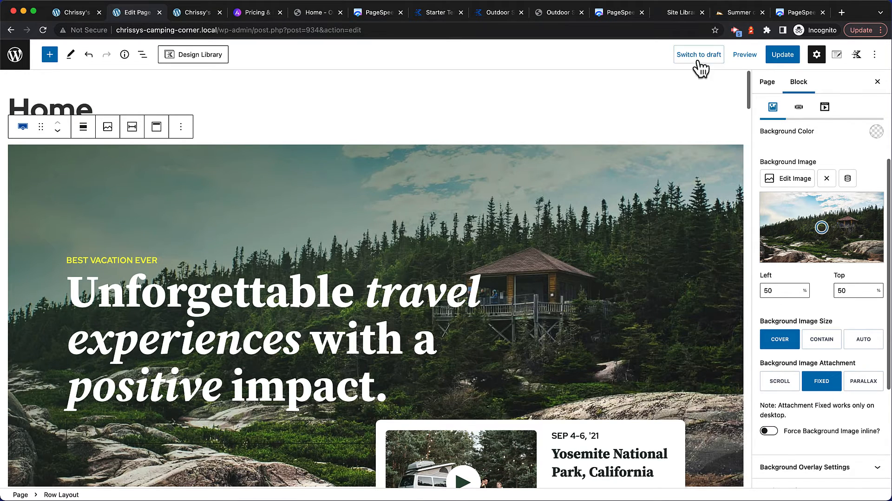
click(743, 64)
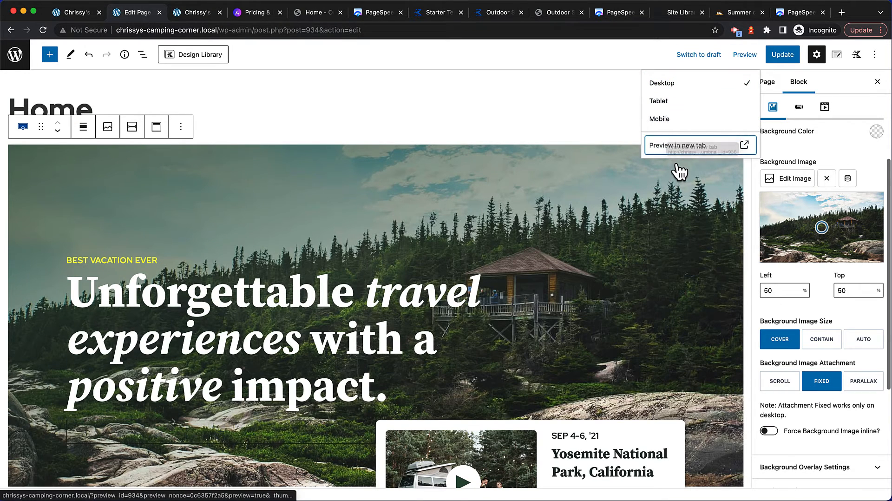
click(691, 149)
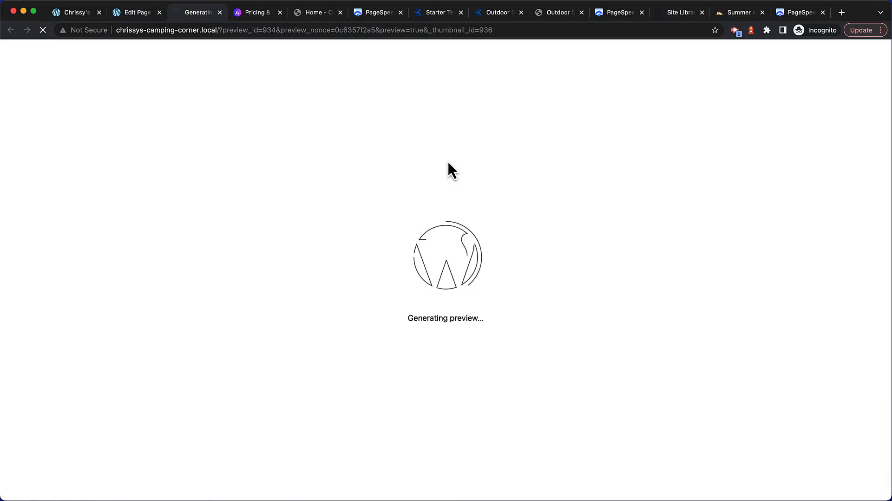
scroll(300, 139, down, 5)
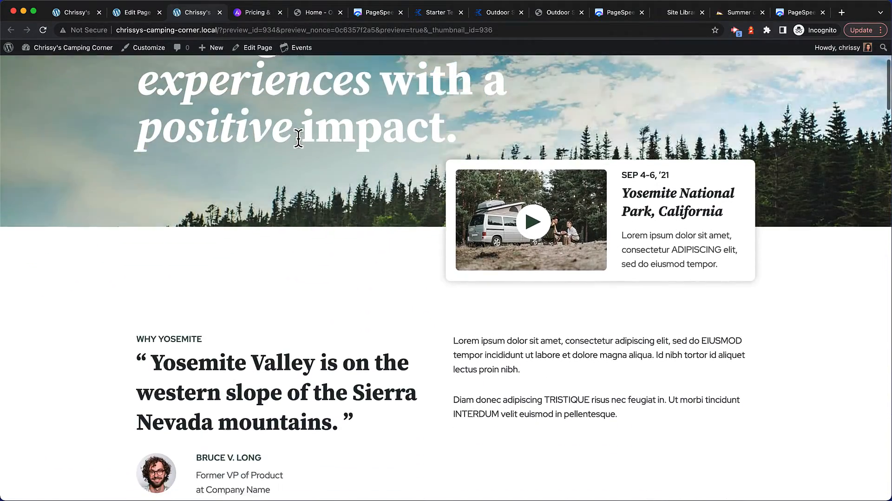
scroll(298, 138, up, 3)
key(super+w)
- Try the parallax background attachment on the hero row, check its scrolling in a new-tab preview, and switch back to scroll
click(863, 381)
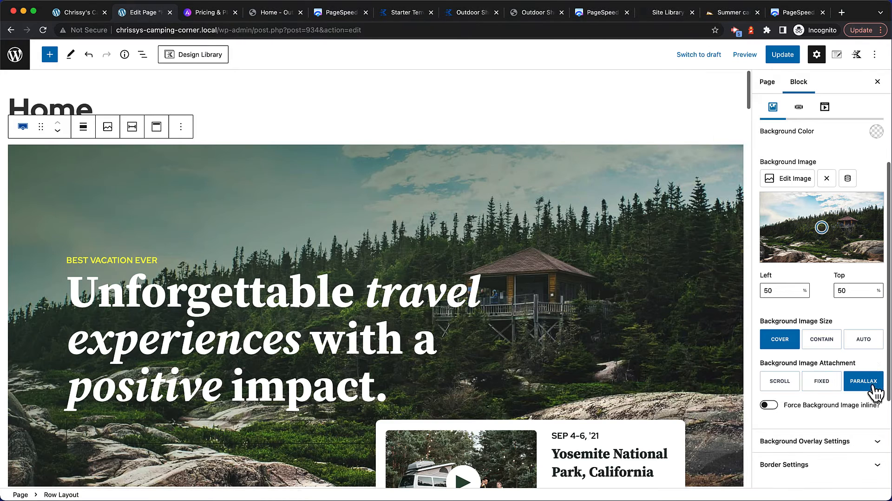
click(745, 55)
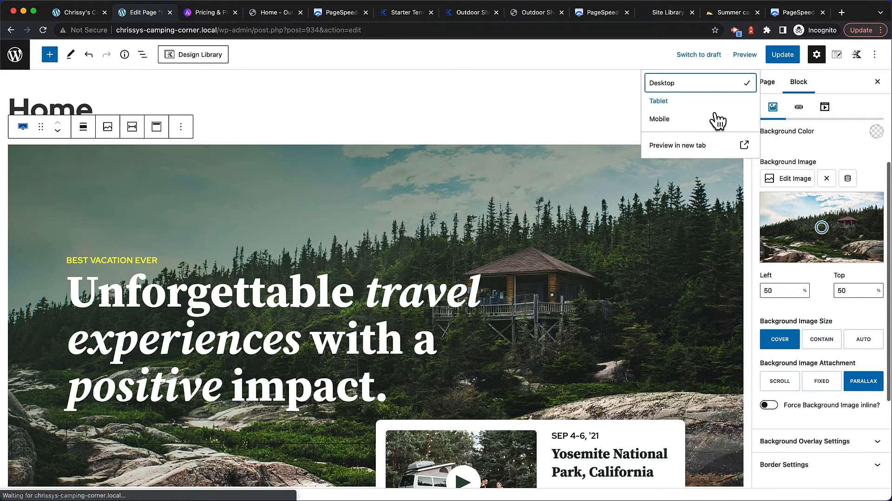
click(679, 147)
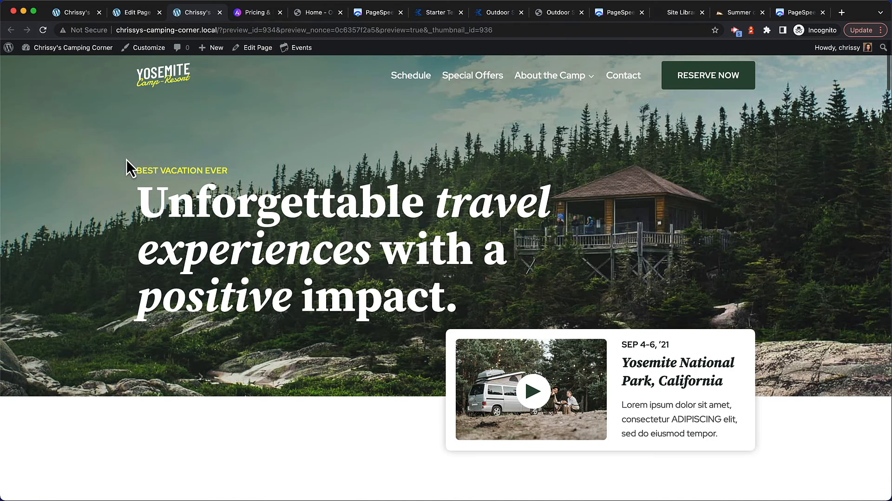
scroll(127, 160, down, 1)
scroll(126, 160, down, 2)
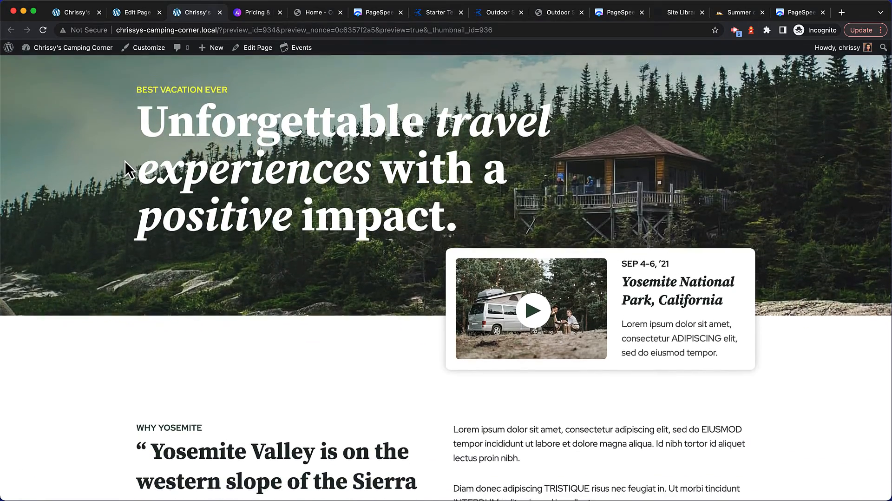
scroll(125, 161, down, 3)
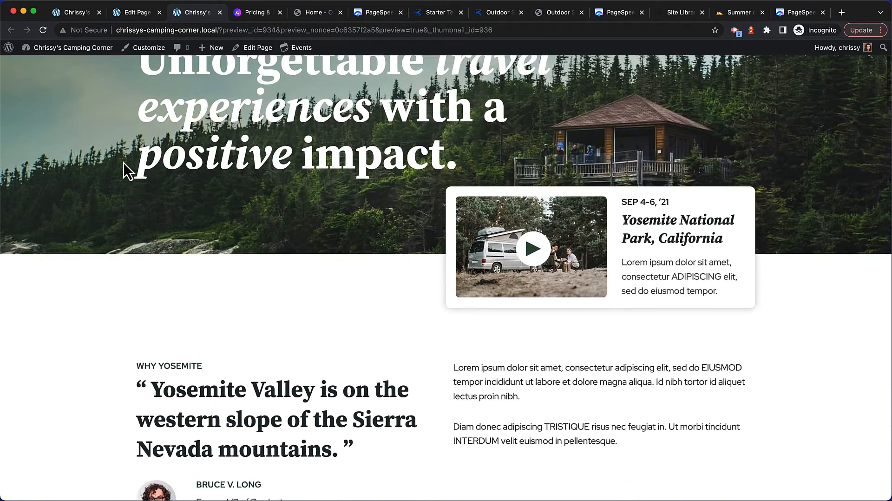
scroll(120, 165, down, 5)
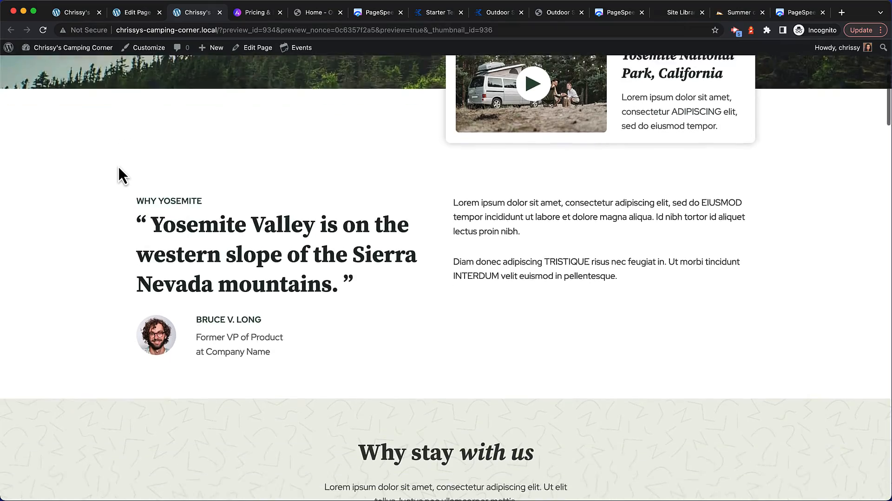
scroll(118, 165, up, 8)
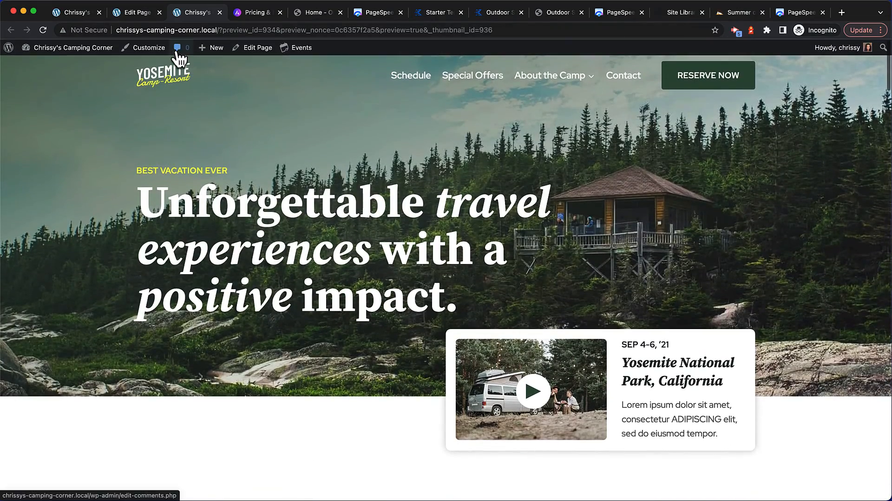
click(220, 13)
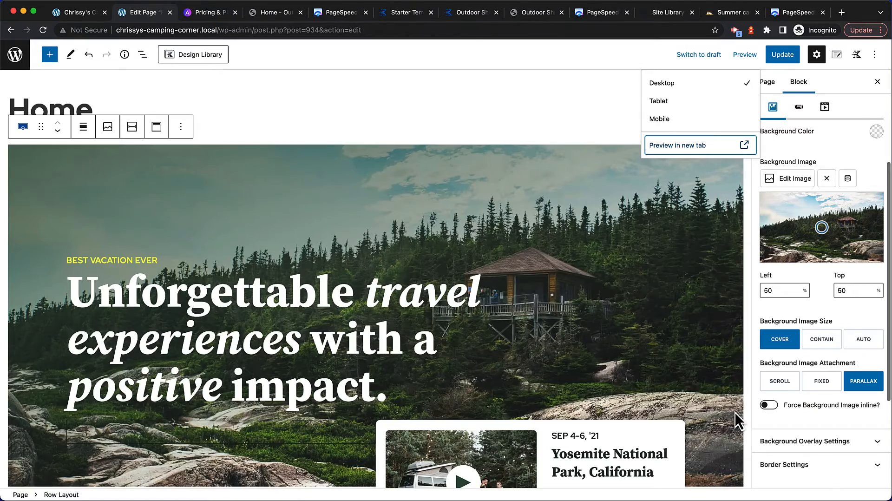
click(782, 385)
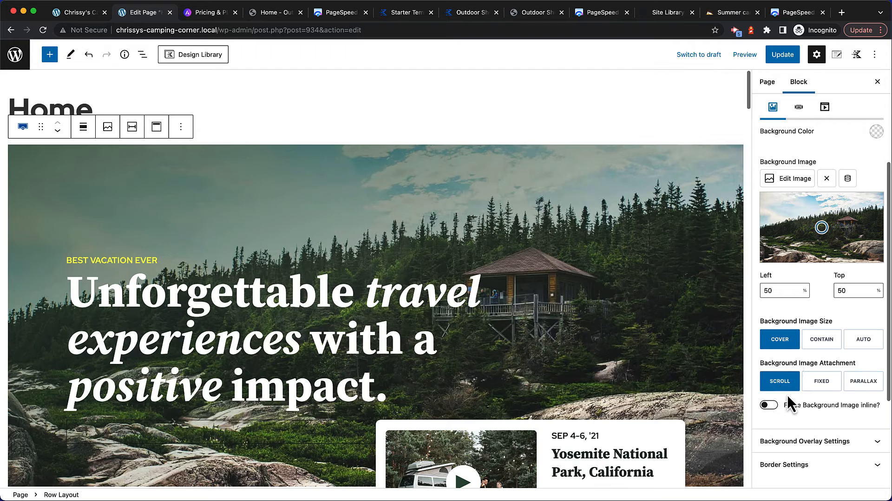
- Try an opacity of 60 for the hero row's gradient background overlay and settle on 80
scroll(802, 394, down, 5)
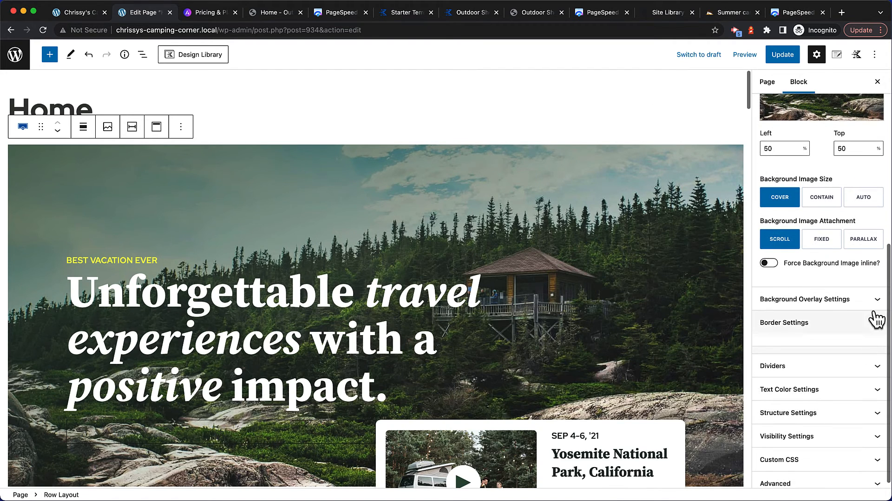
click(878, 300)
click(858, 324)
scroll(856, 321, down, 2)
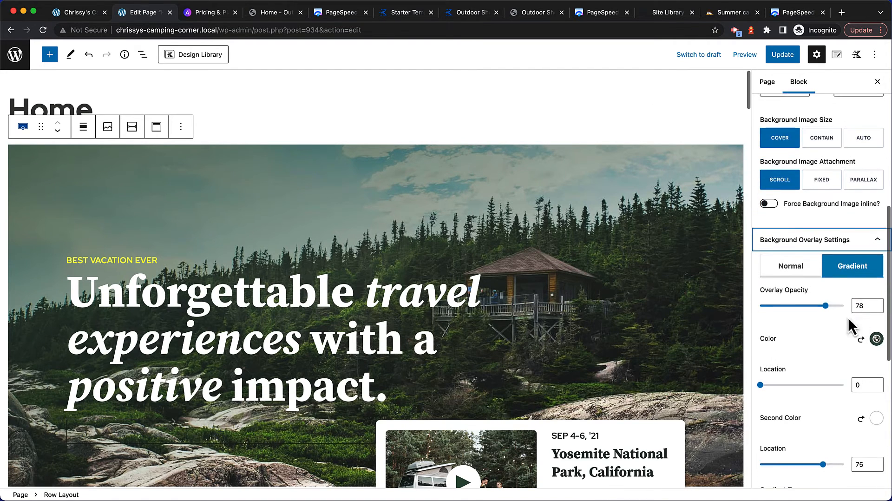
scroll(846, 316, down, 2)
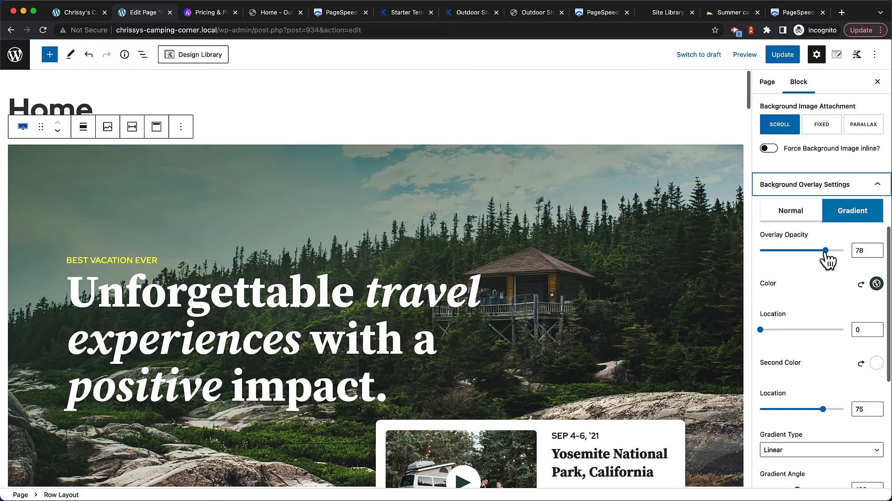
mouse_move(823, 252)
mouse_down()
mouse_move(749, 257)
mouse_move(813, 258)
mouse_up()
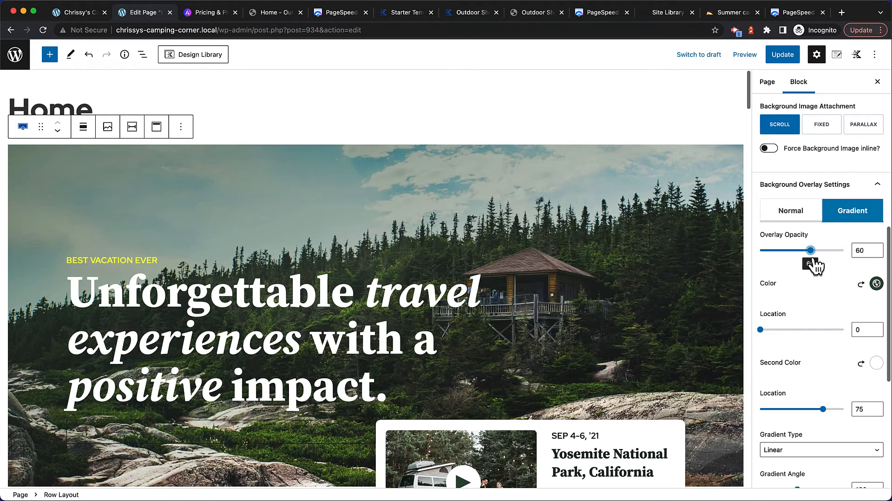
mouse_move(811, 258)
mouse_down()
mouse_move(836, 260)
mouse_move(828, 260)
mouse_up()
- Check the first and second color choices of the hero row's gradient overlay
scroll(811, 288, down, 2)
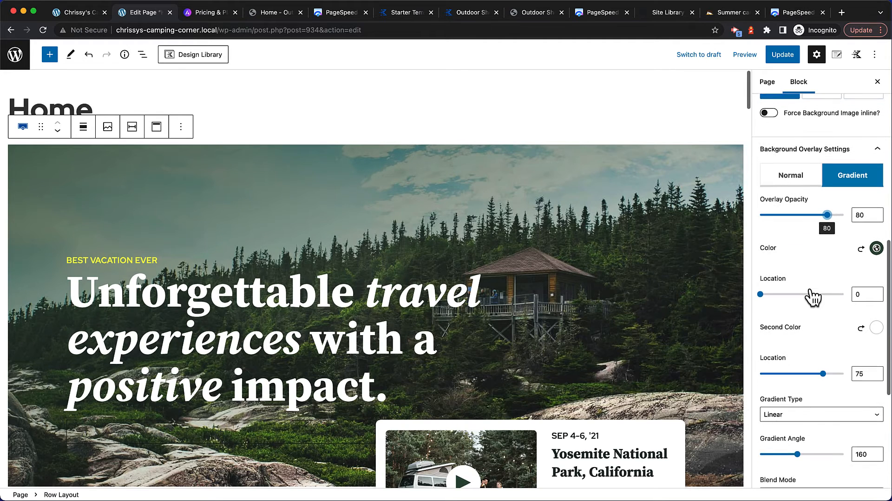
click(876, 243)
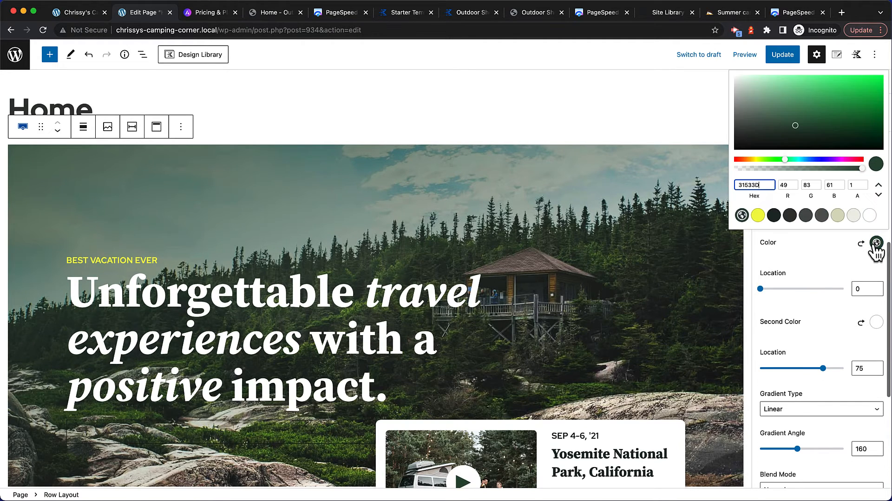
click(877, 322)
click(828, 323)
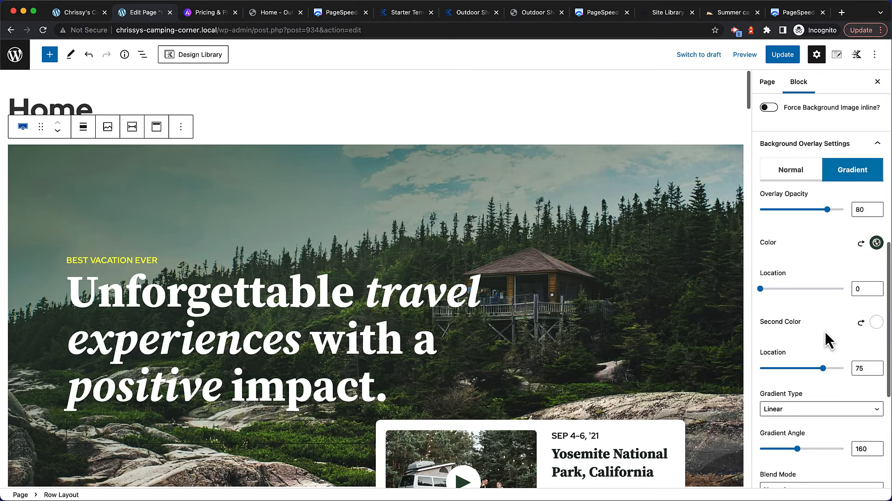
- Try the radial gradient type on the hero row's background overlay and switch back to linear
scroll(826, 333, down, 2)
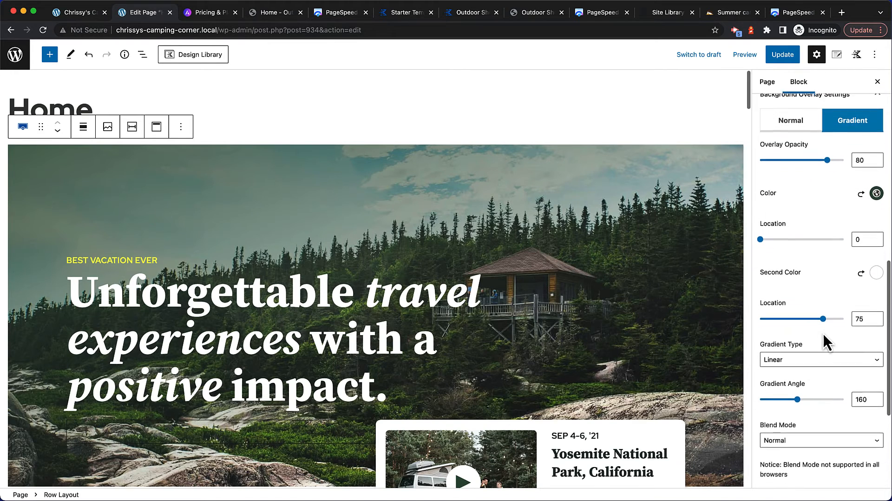
click(831, 359)
click(830, 370)
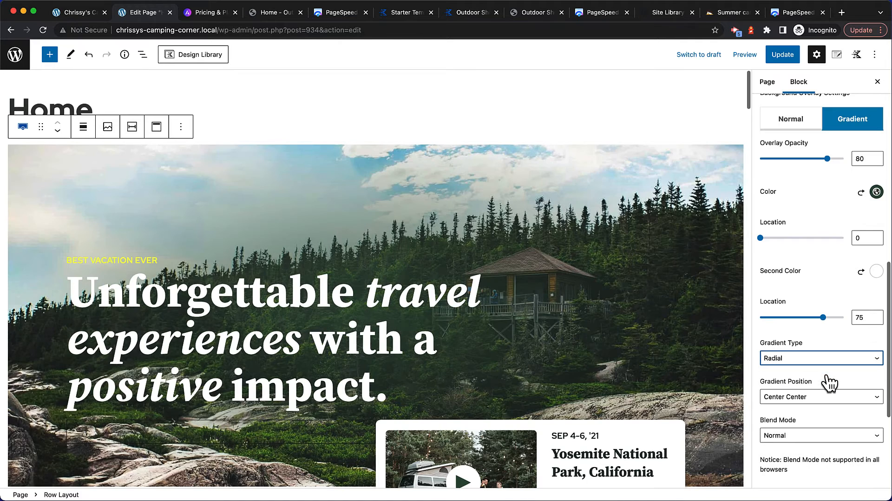
click(813, 360)
click(804, 346)
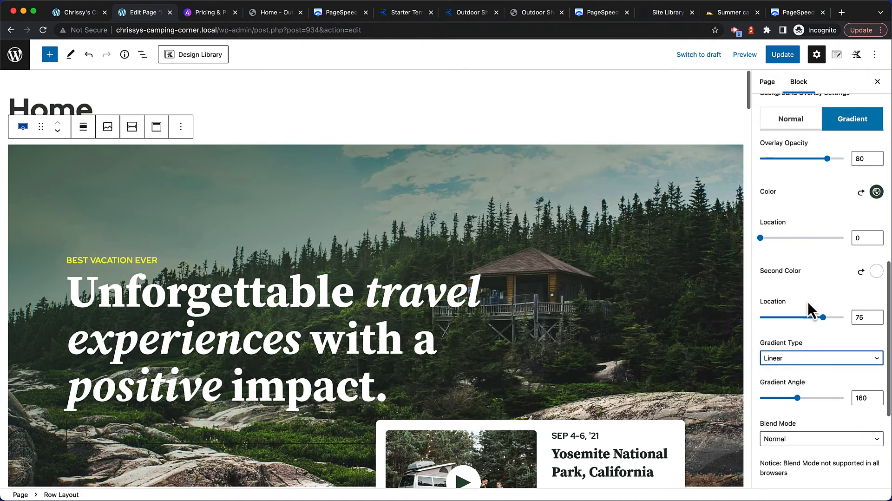
scroll(821, 298, up, 3)
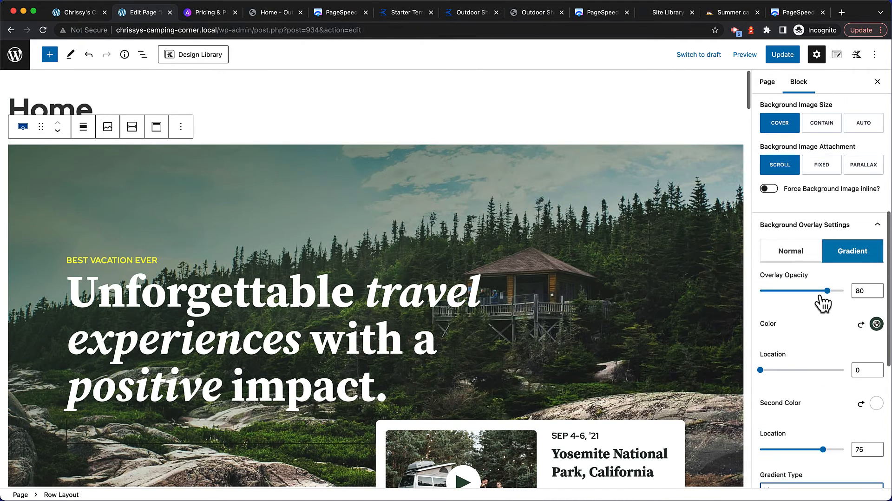
scroll(853, 249, down, 3)
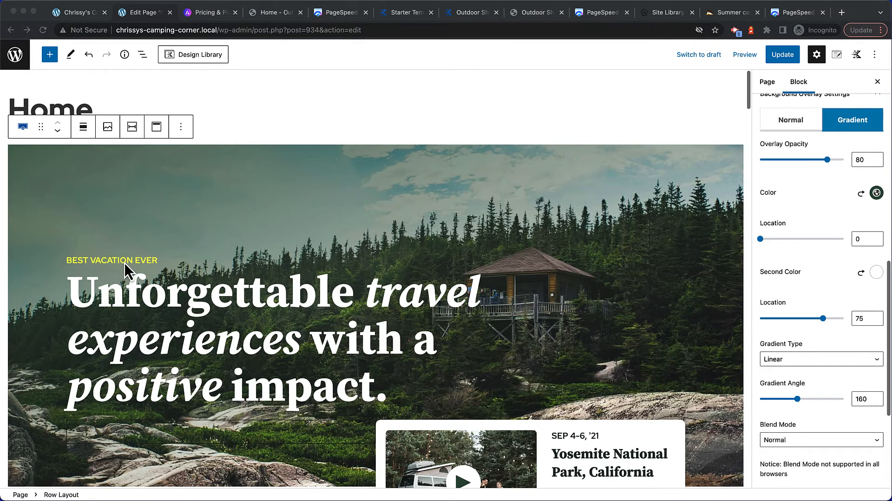
- Replace the small yellow heading above the hero title with "CHOOSING AN RV" and select the title block below it
click(76, 263)
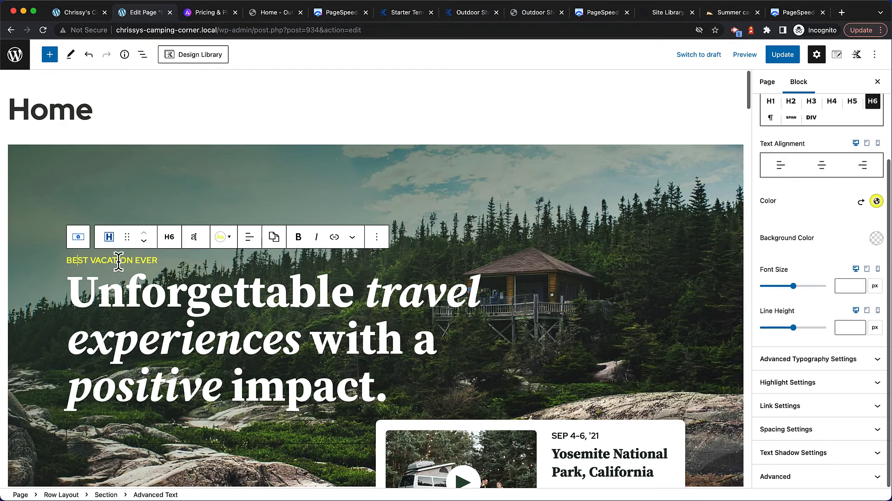
drag(161, 261, 66, 261)
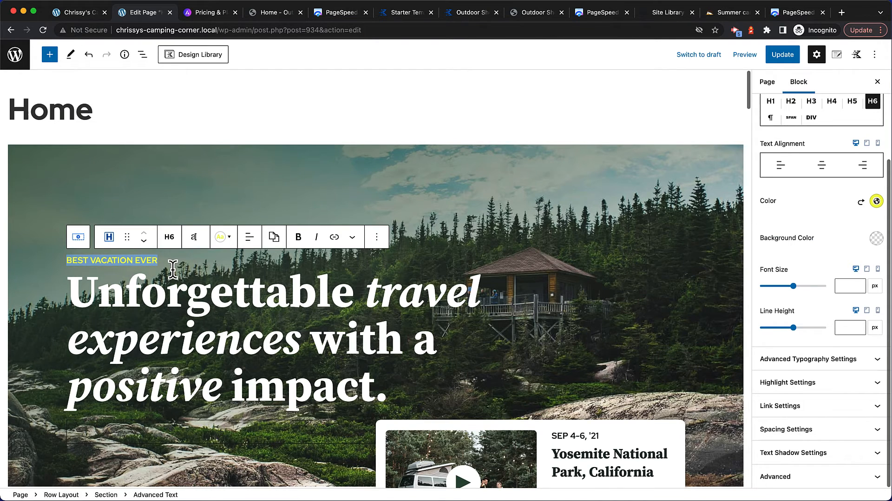
text(CHOOSING AN RV)
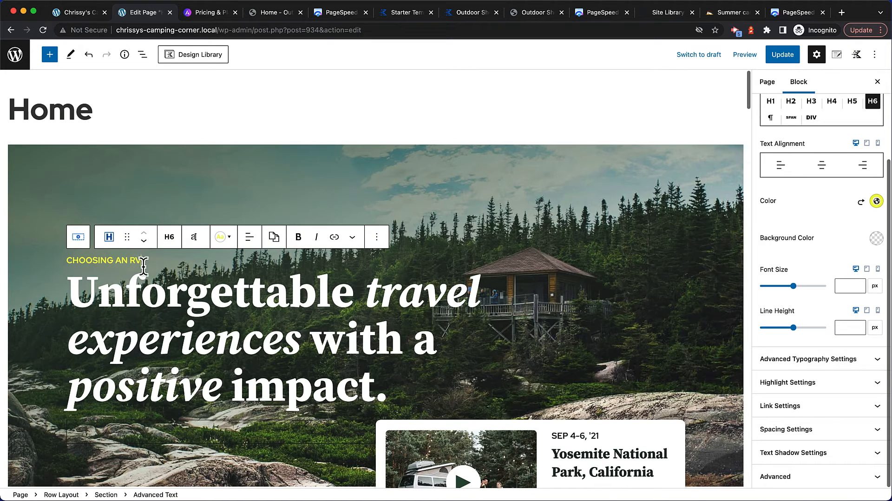
drag(142, 260, 88, 259)
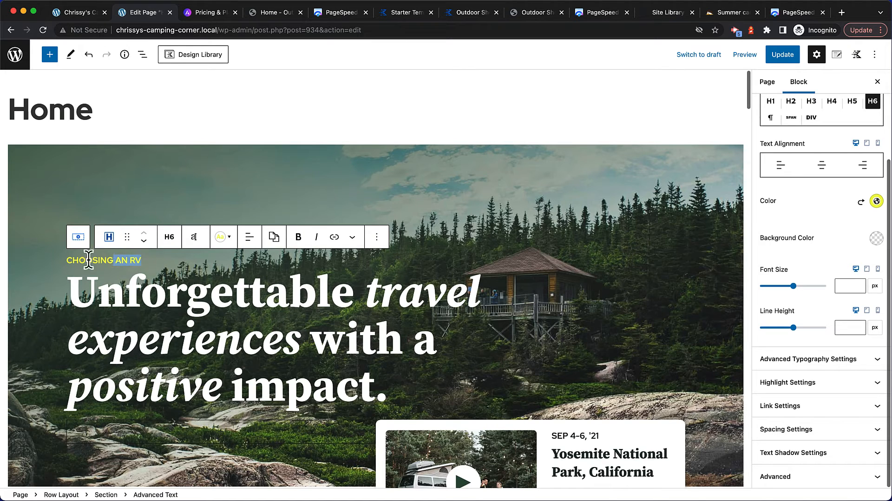
click(127, 298)
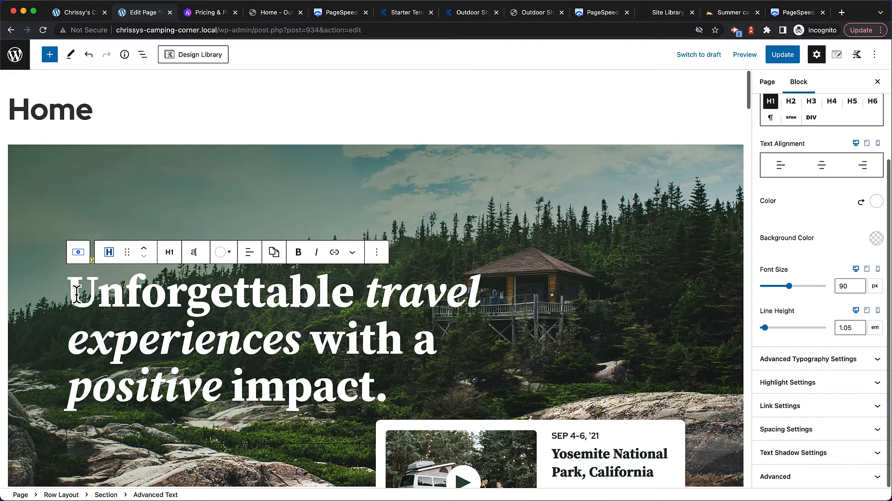
- Replace the hero title with "How to choose the best Class A RV for full-time living."
drag(75, 294, 386, 392)
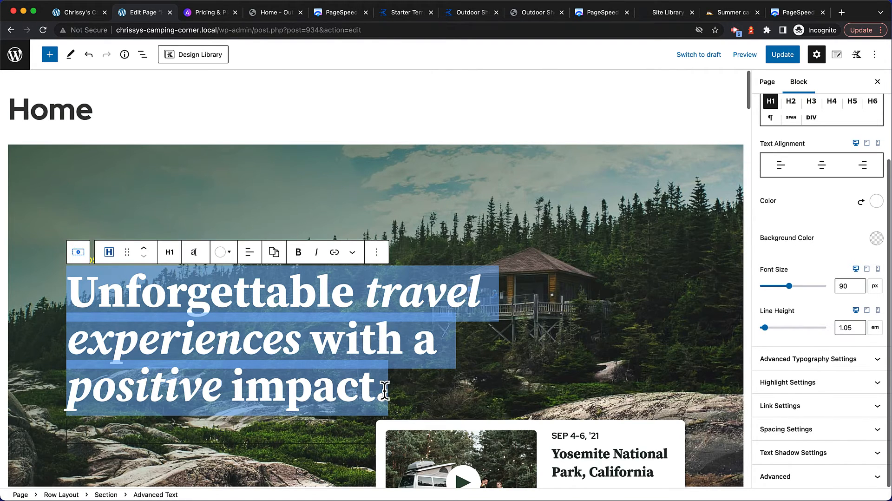
text(How to choose th)
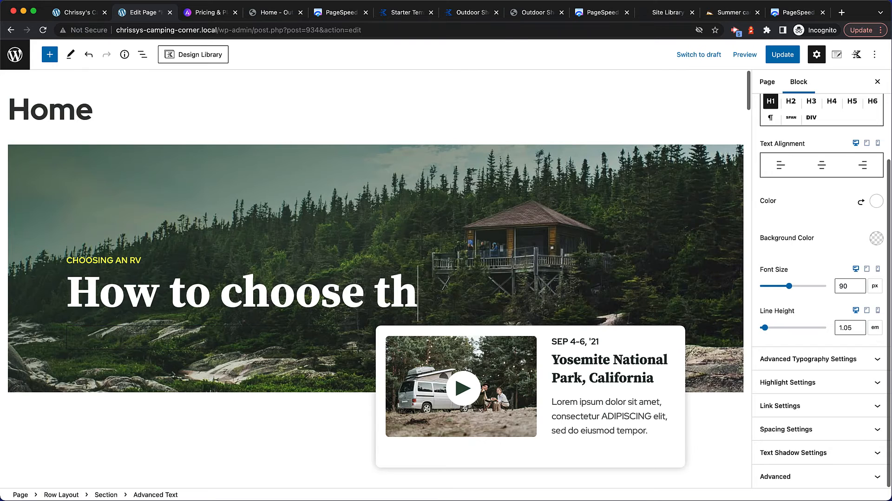
text(e best Class A)
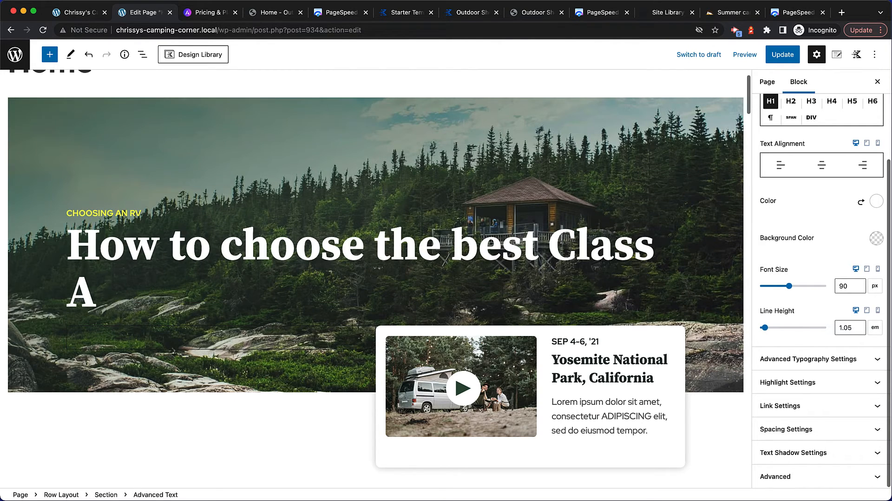
text( RV fo)
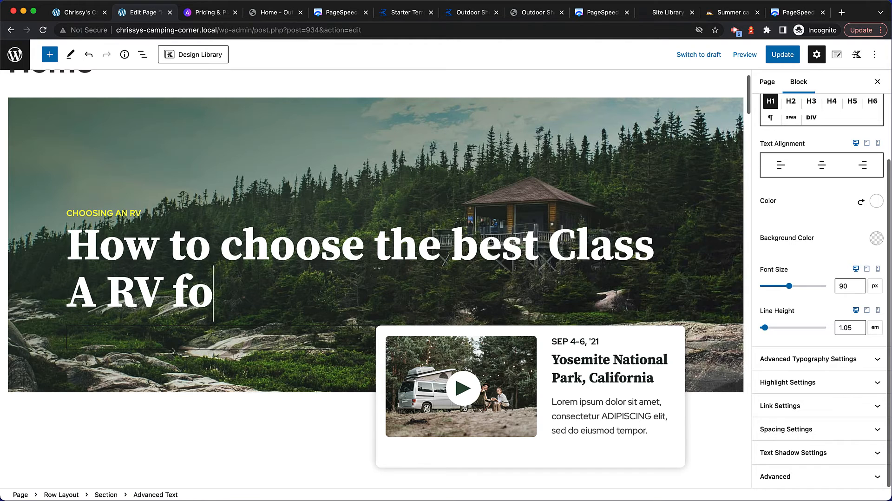
text(r full-time liv)
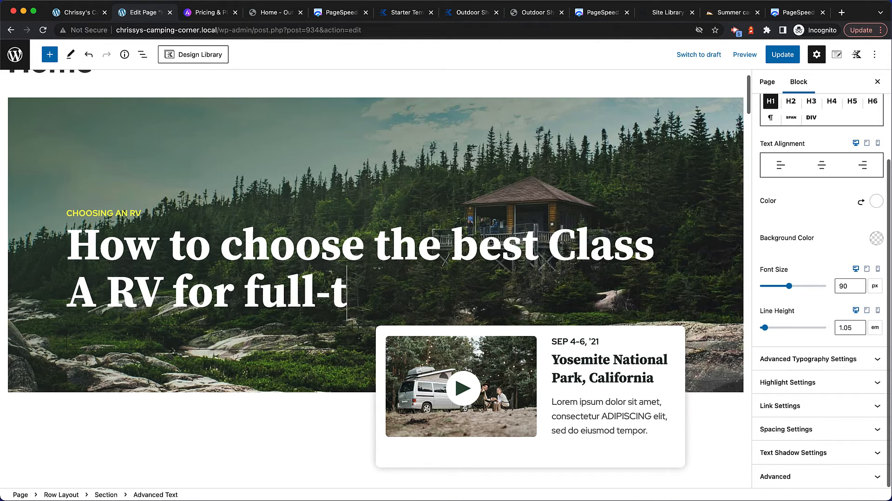
text(.)
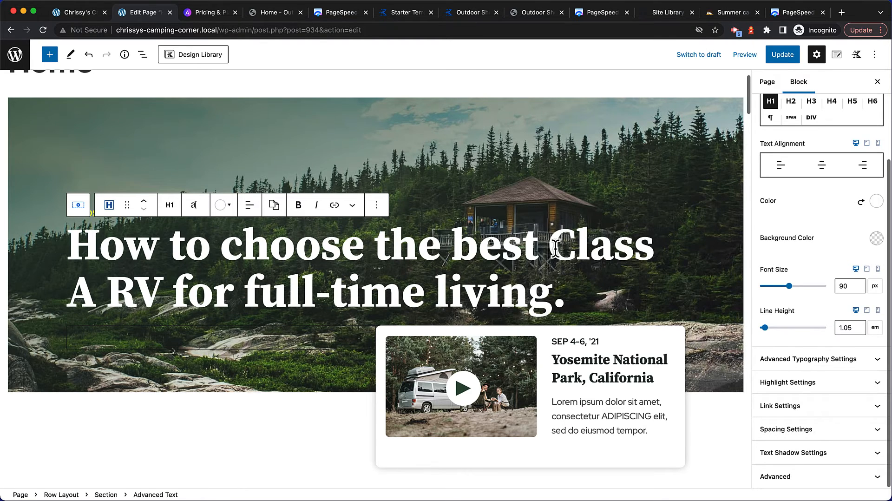
- Italicize the words "Class A" in the hero title and select the word "choose"
drag(547, 249, 93, 292)
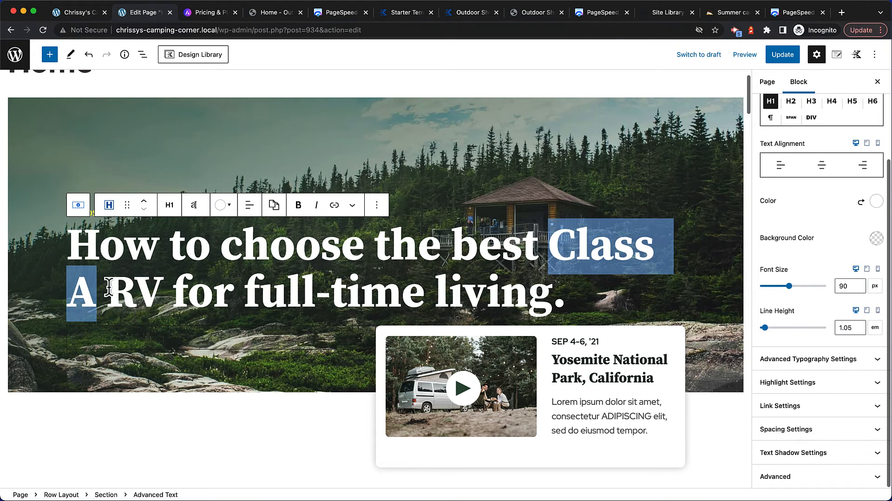
click(318, 209)
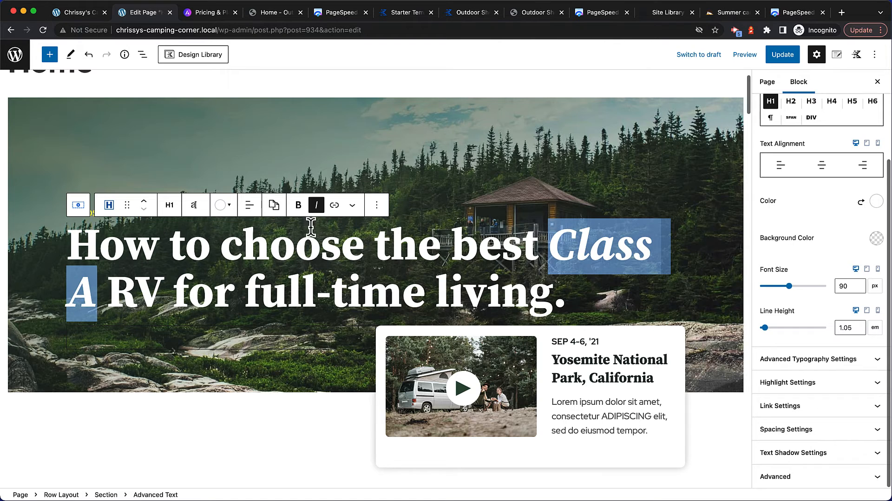
double_click(275, 248)
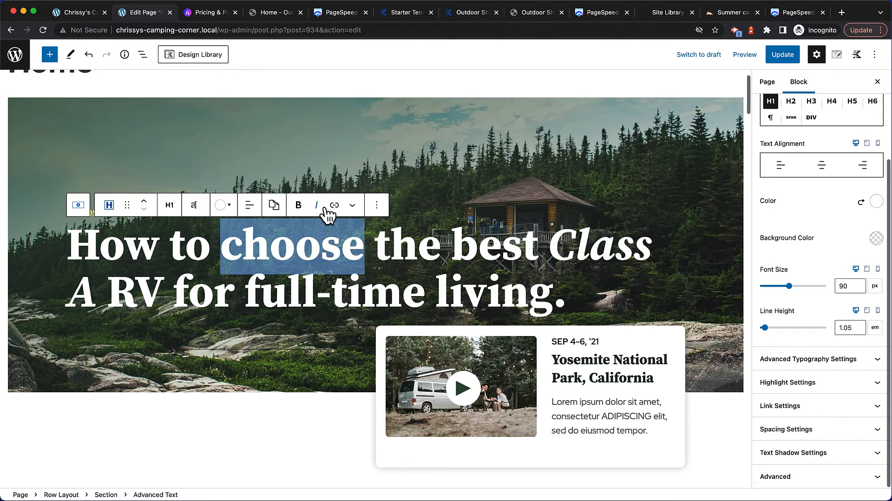
- Check the heading tag options for the hero title and look over the page sections below the hero
click(169, 246)
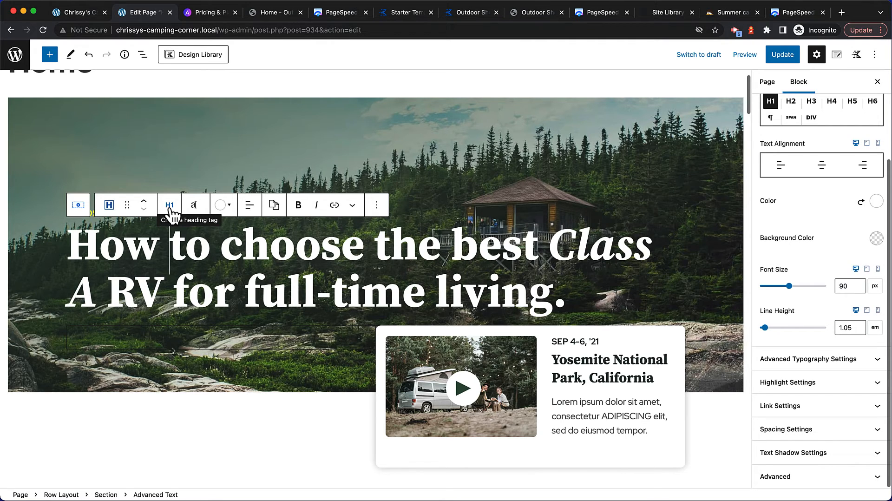
click(186, 246)
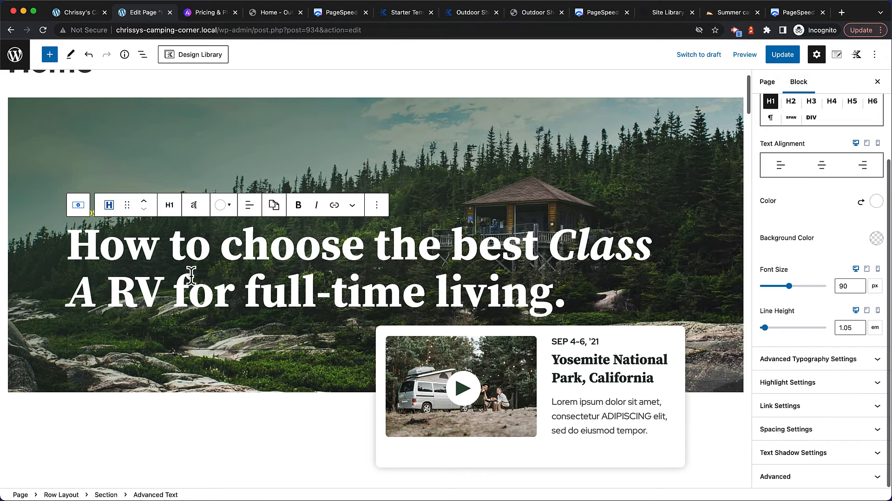
click(170, 204)
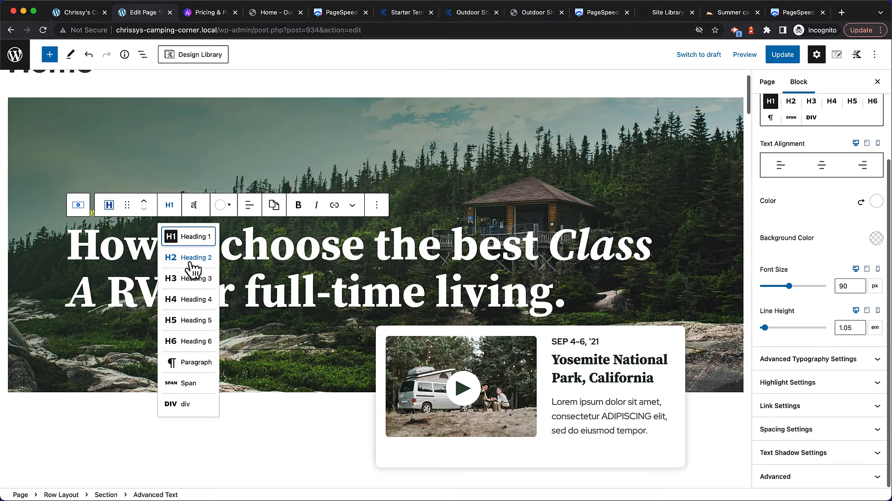
click(279, 294)
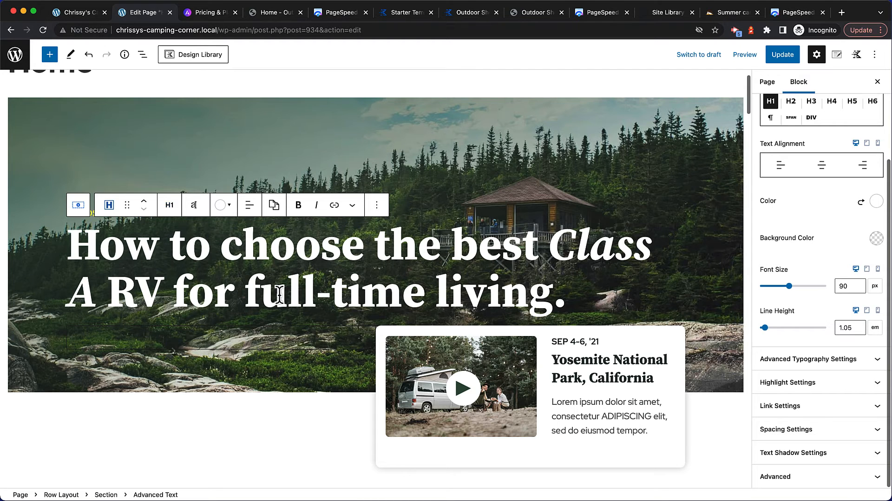
scroll(280, 296, down, 6)
scroll(281, 358, down, 3)
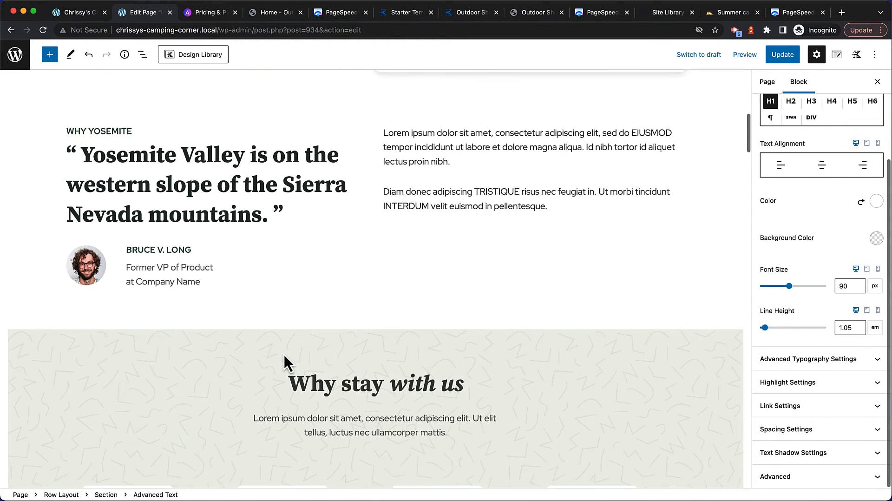
scroll(283, 353, down, 2)
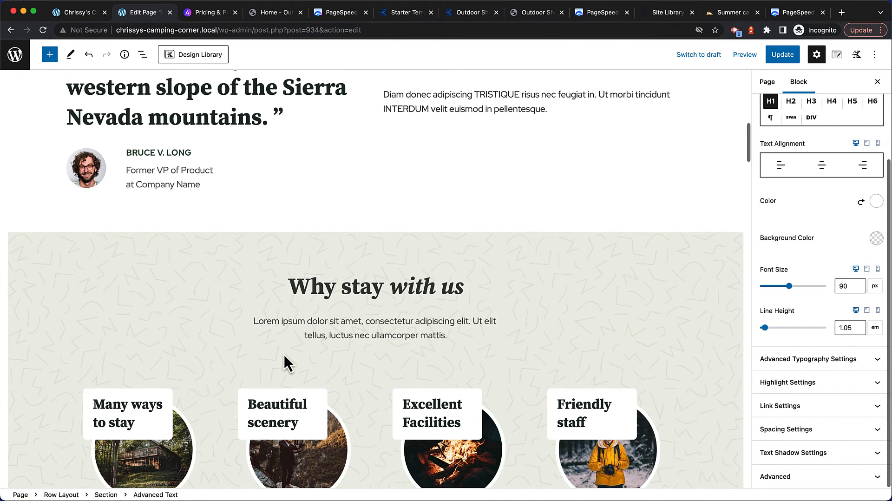
scroll(284, 353, up, 10)
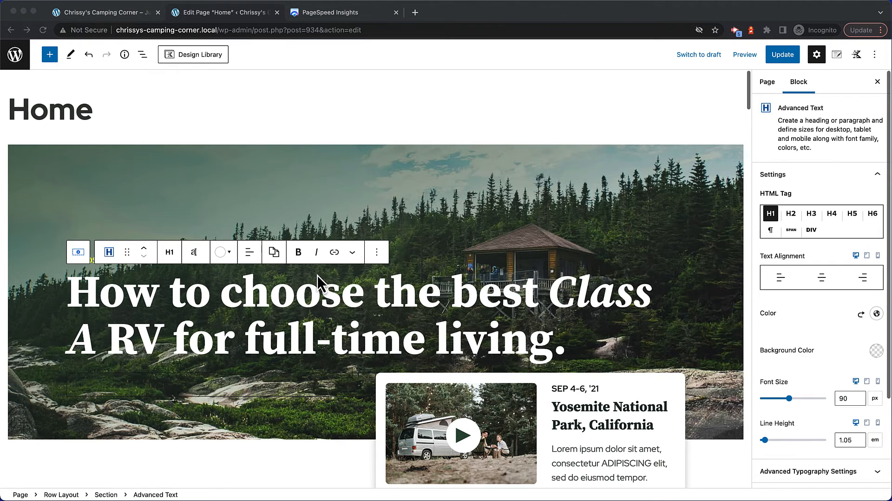
- Switch to PageSpeed Insights and compare the mobile and desktop performance scores of the outdoor starter template
click(313, 14)
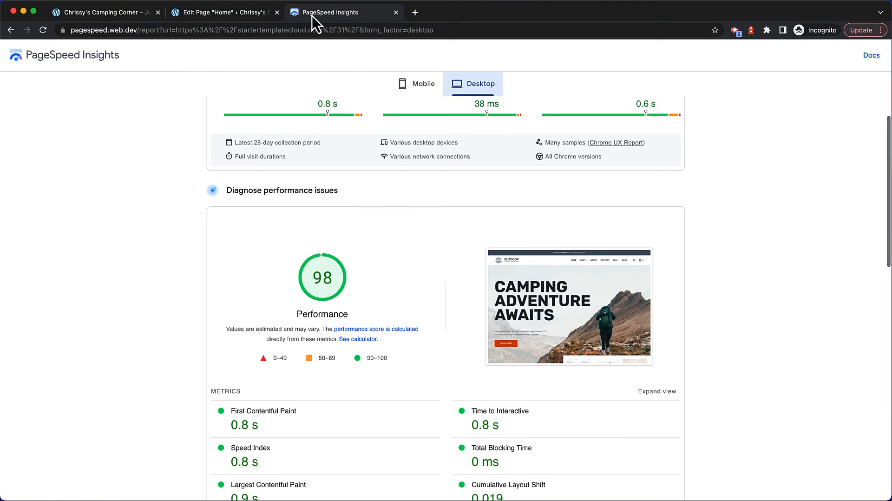
click(408, 88)
drag(335, 275, 306, 293)
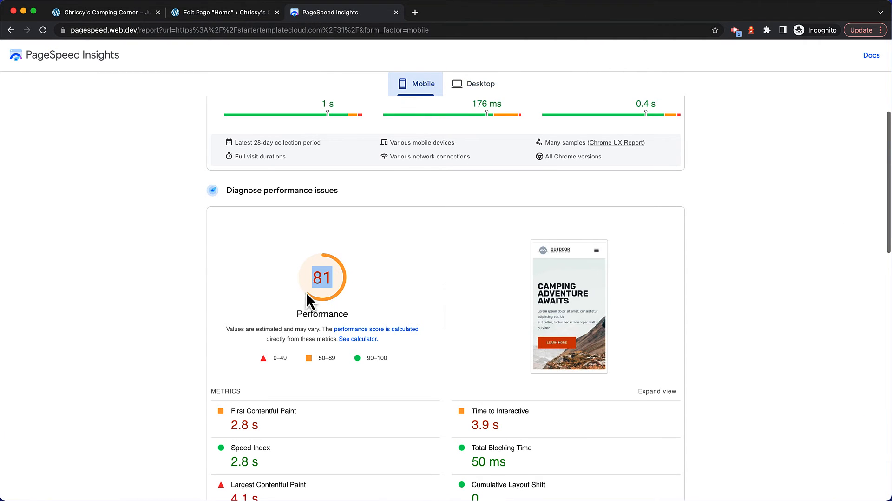
click(331, 282)
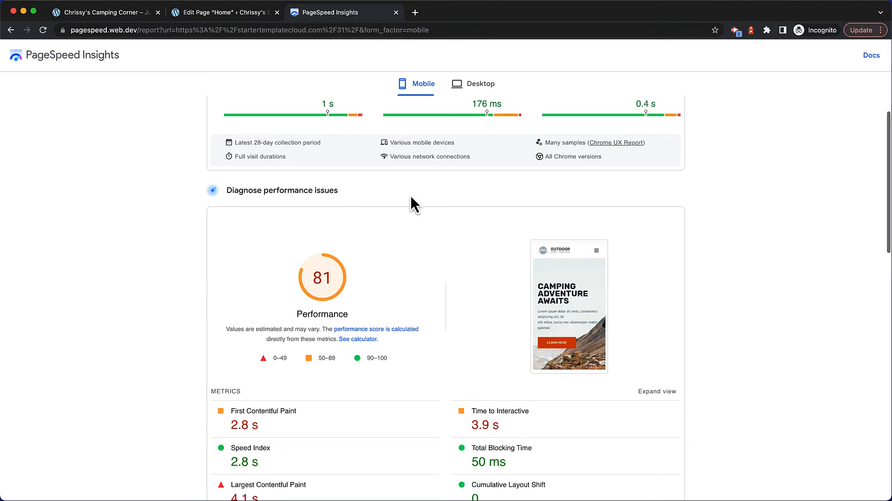
click(474, 83)
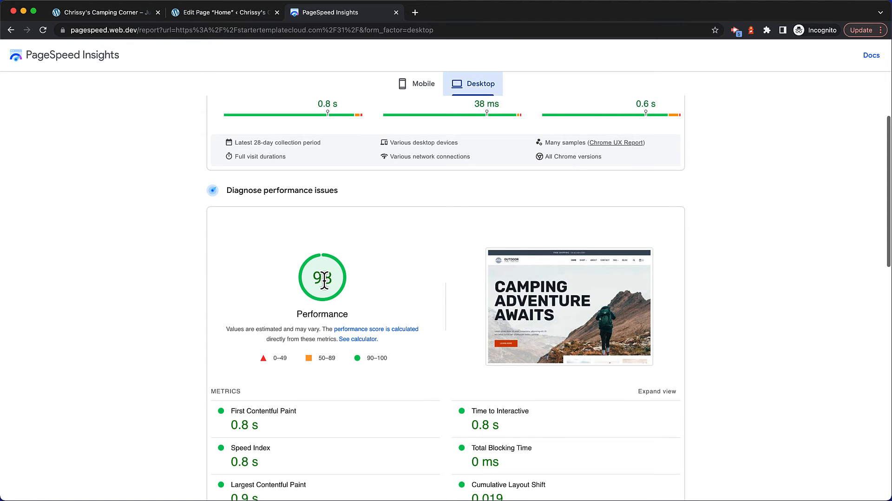
click(207, 18)
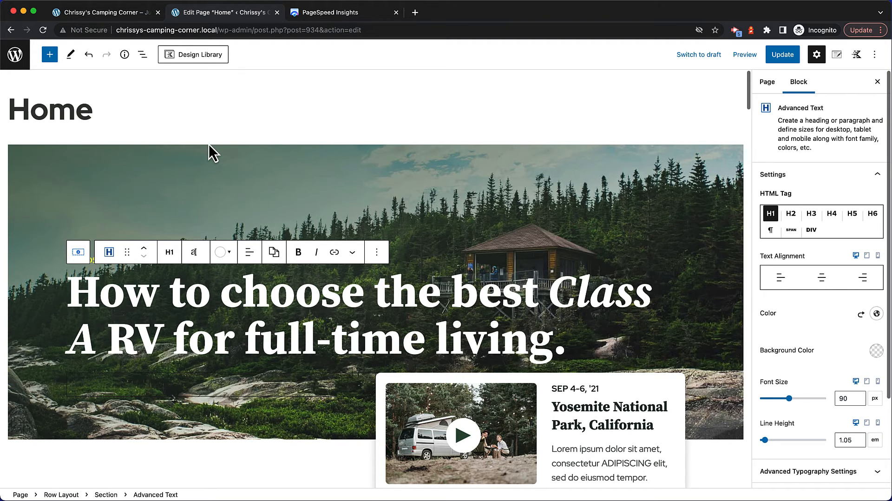
click(338, 14)
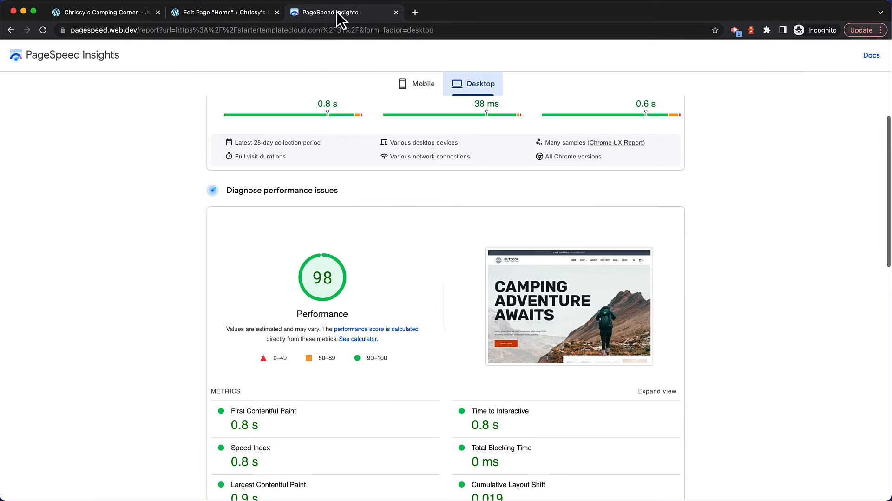
- Return to the Home page editor, update the page and view it on the live site
click(195, 14)
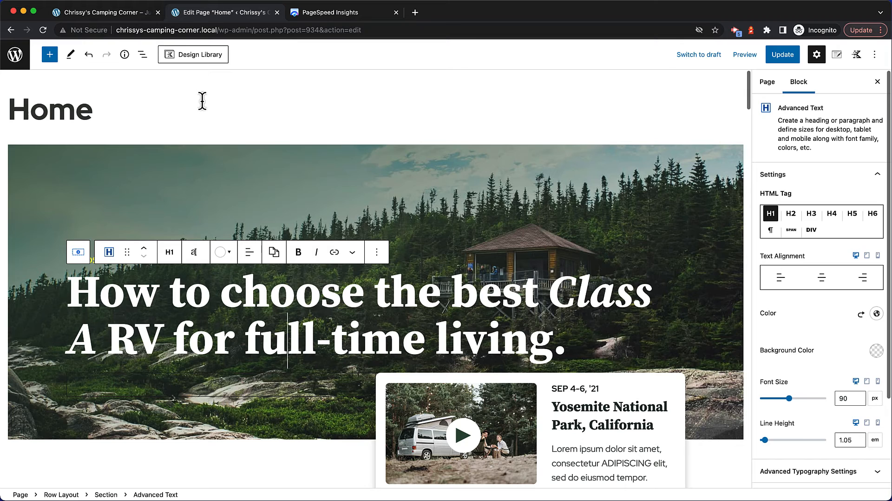
click(785, 61)
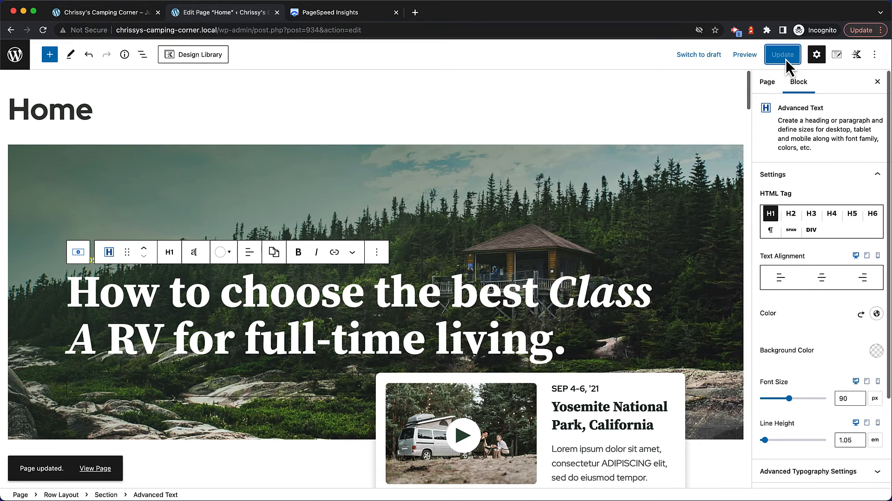
click(96, 470)
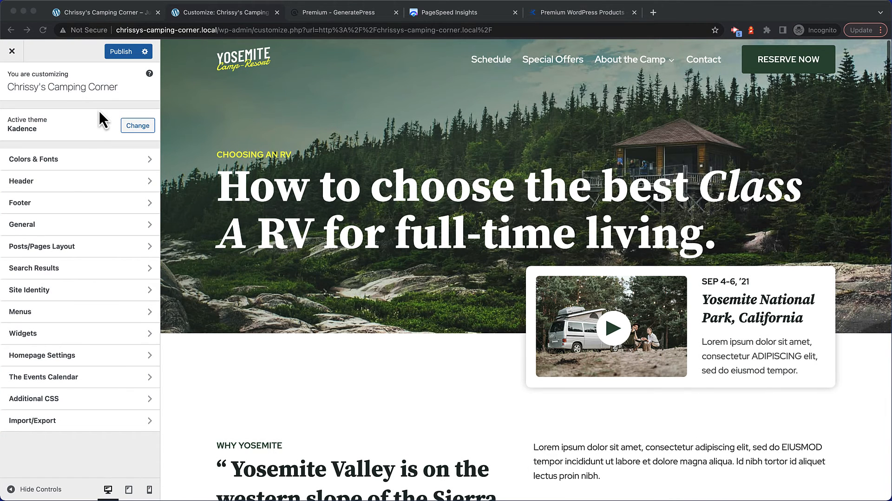
- In the customizer's color settings, darken the first accent color of global Palette 1 to 1B2D21 and look over the remaining color options
click(41, 162)
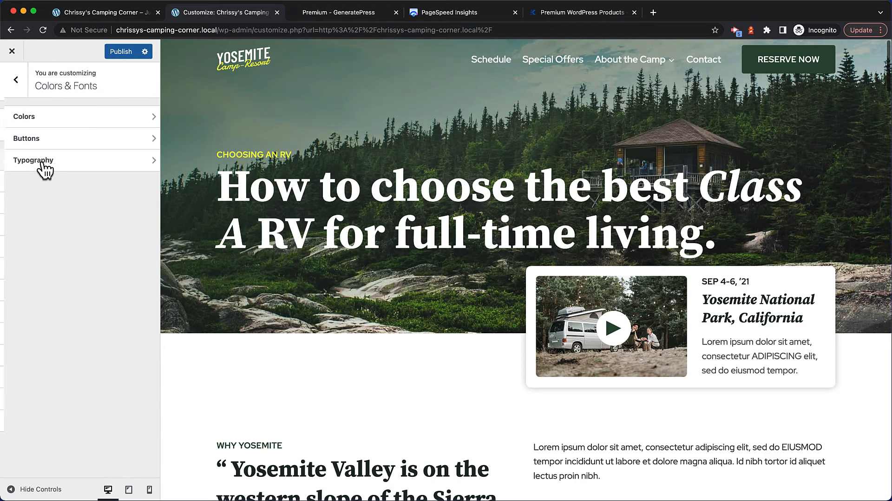
click(50, 117)
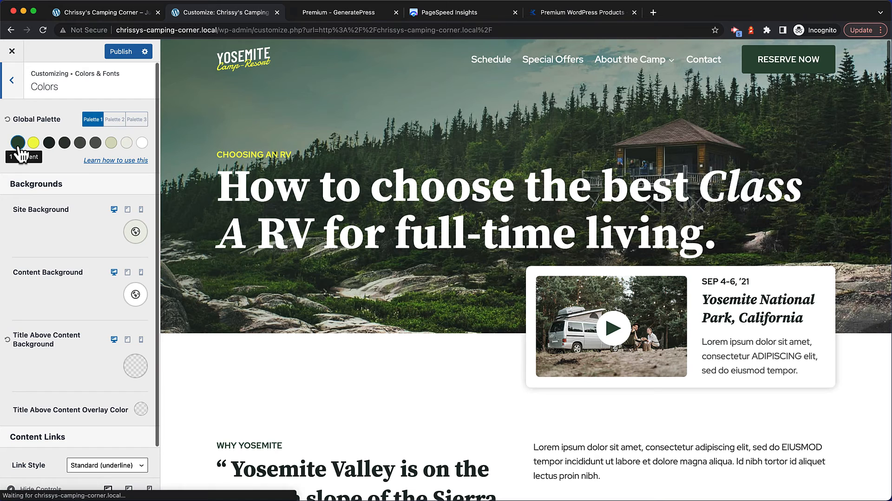
click(18, 143)
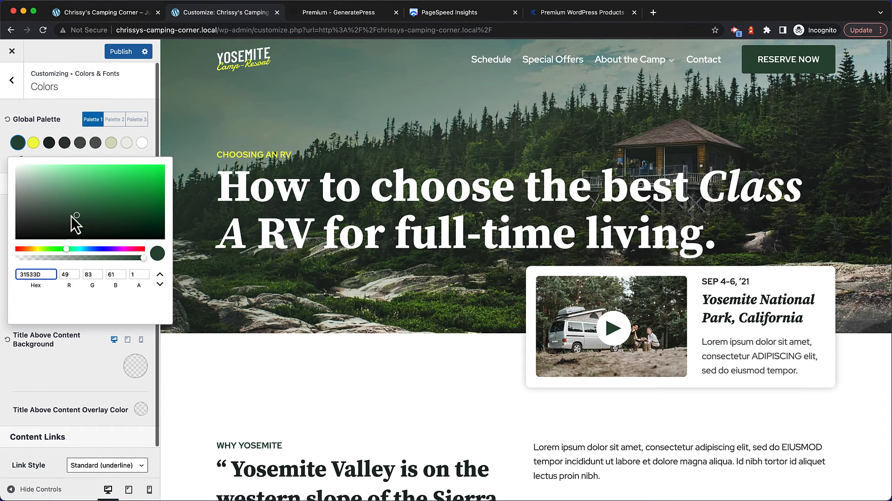
mouse_move(75, 216)
mouse_down()
mouse_move(74, 197)
mouse_move(69, 227)
mouse_move(108, 219)
mouse_move(72, 231)
mouse_move(68, 224)
mouse_up()
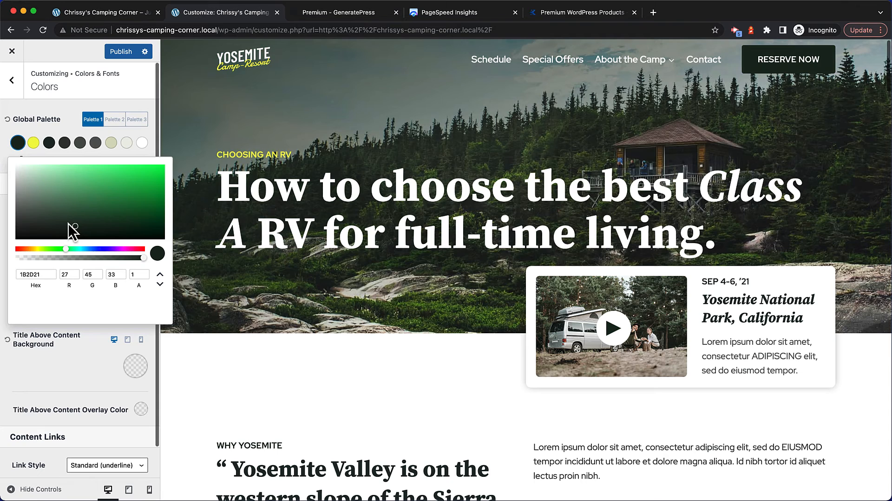
click(34, 127)
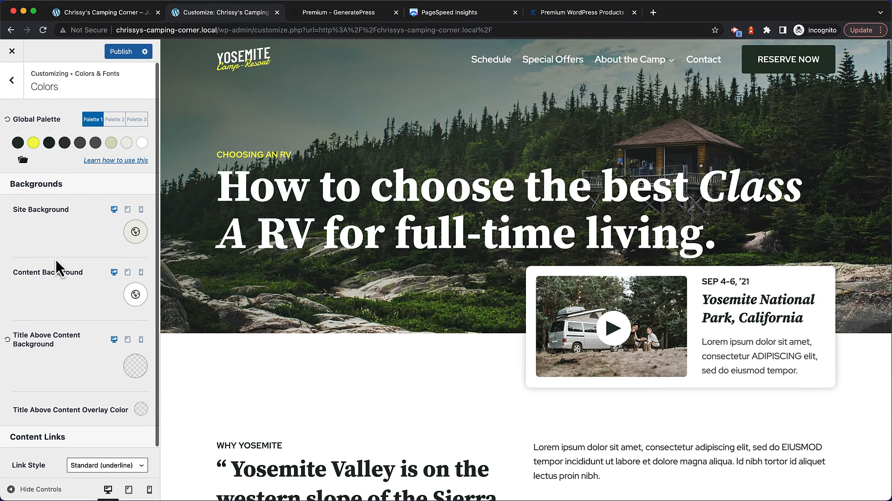
scroll(55, 258, down, 3)
scroll(55, 259, up, 3)
- Try Redressed as the base font in the typography settings and switch back to Red Hat Display
click(11, 82)
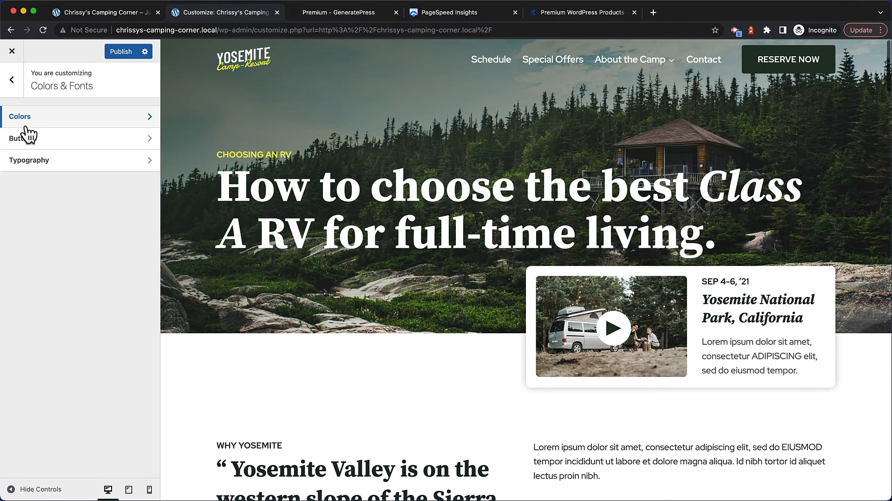
click(30, 162)
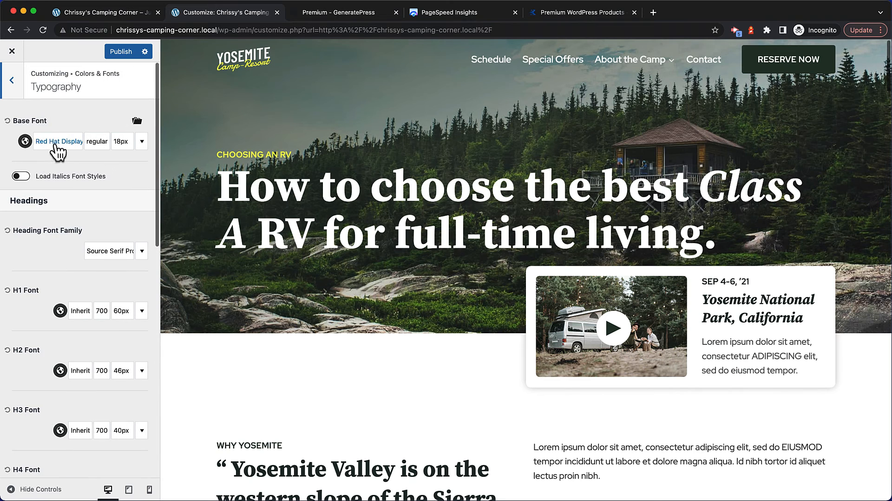
click(61, 142)
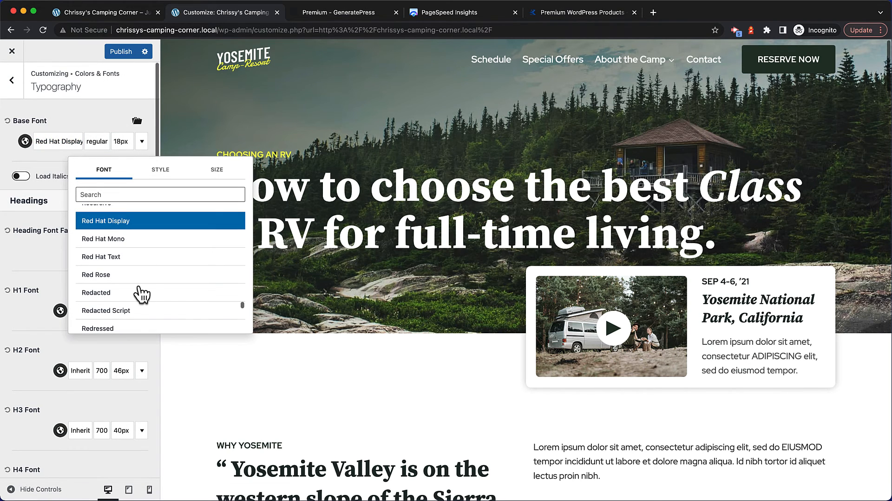
click(113, 329)
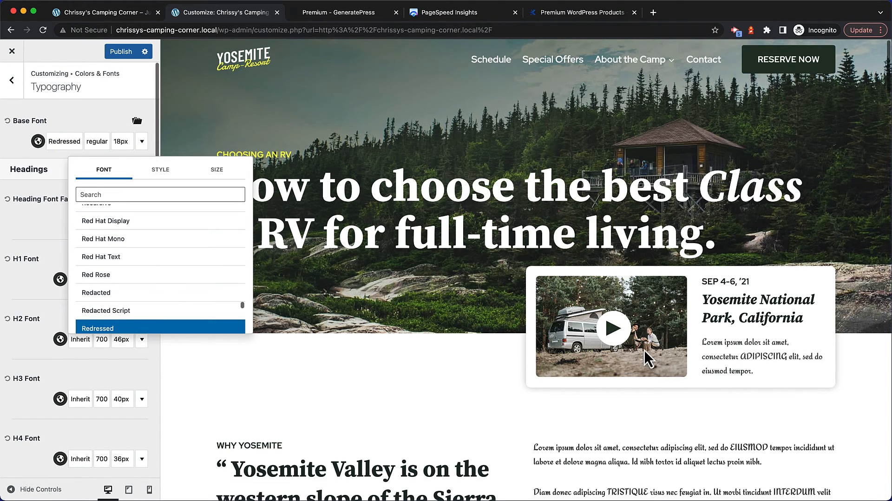
click(130, 222)
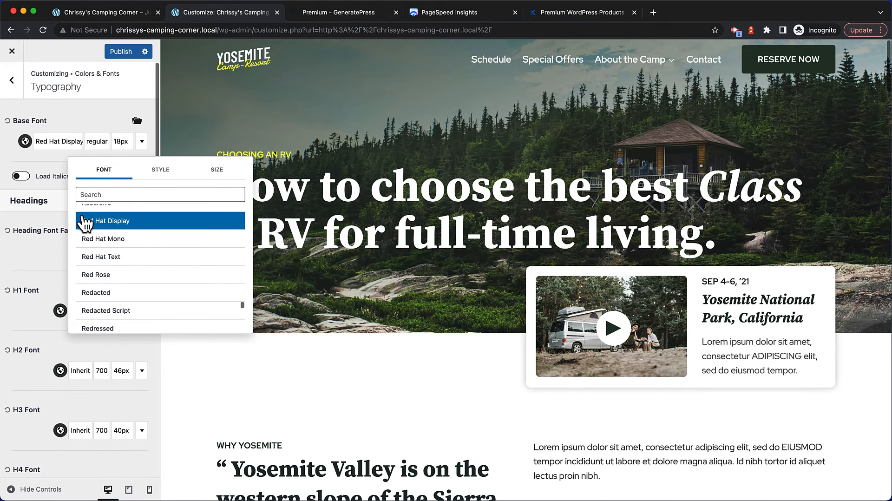
- Leave the typography settings, open the header's logo settings and set the desktop logo max width to 116 px
click(8, 84)
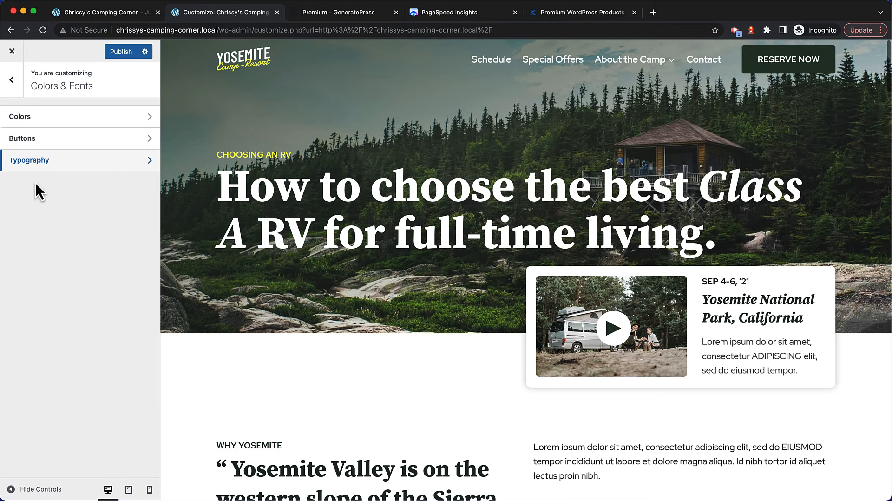
click(11, 83)
click(31, 185)
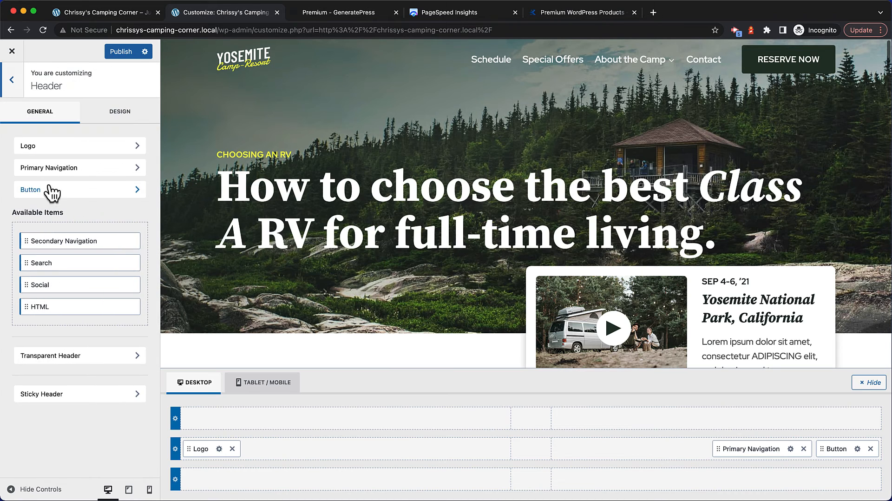
click(70, 147)
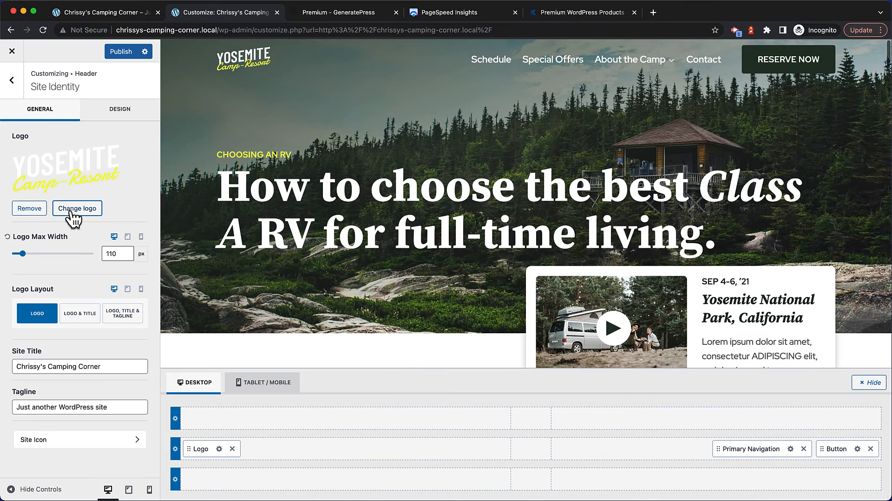
drag(22, 257, 26, 258)
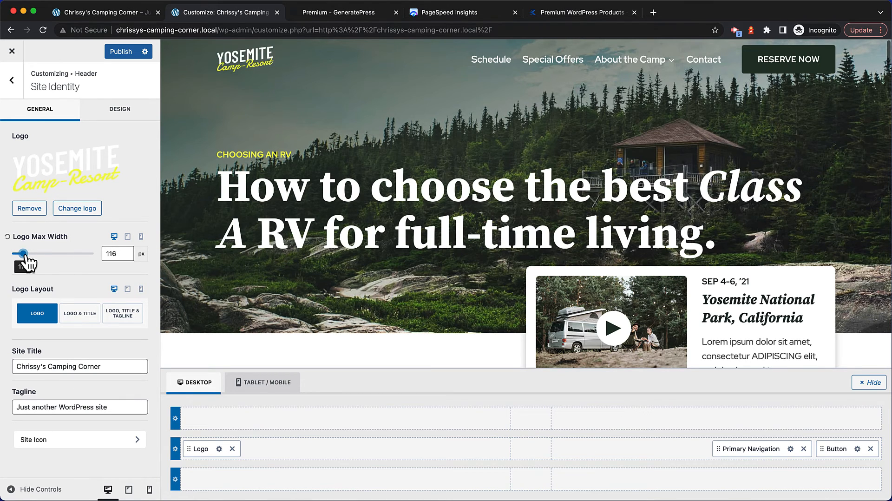
- Examine the header's primary navigation settings and its menu locations, then return to the main customizer options
click(11, 80)
click(61, 169)
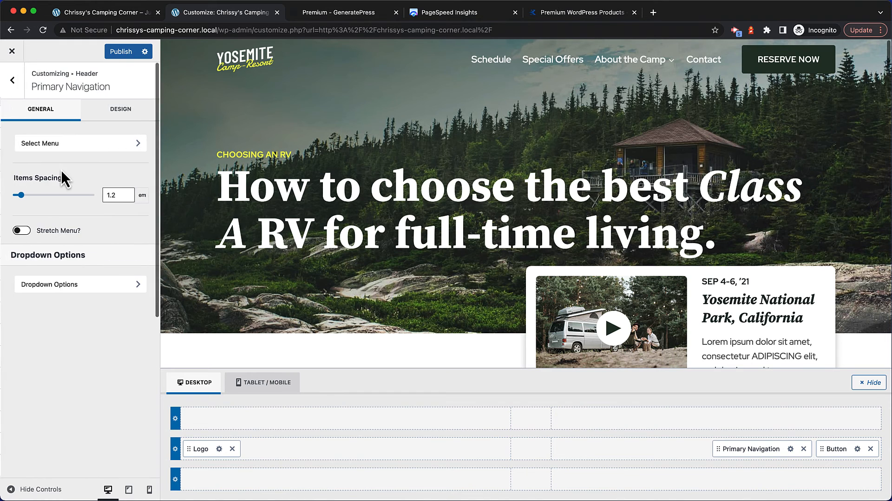
click(133, 151)
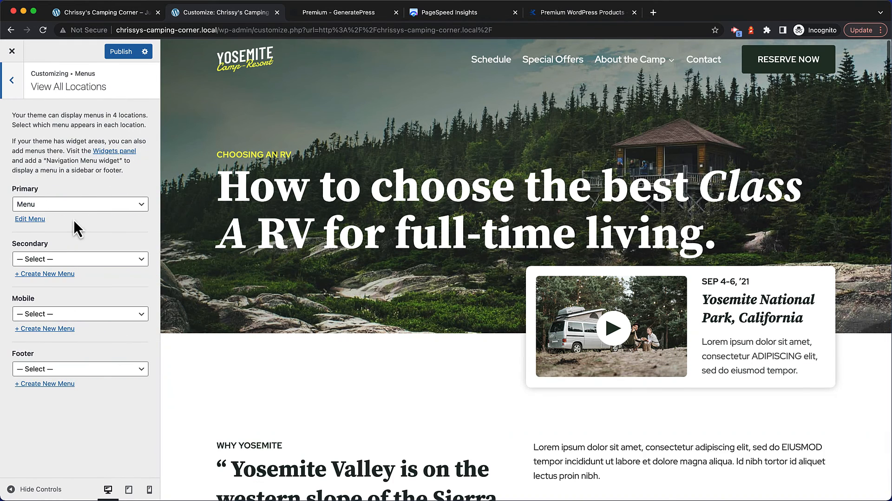
click(10, 89)
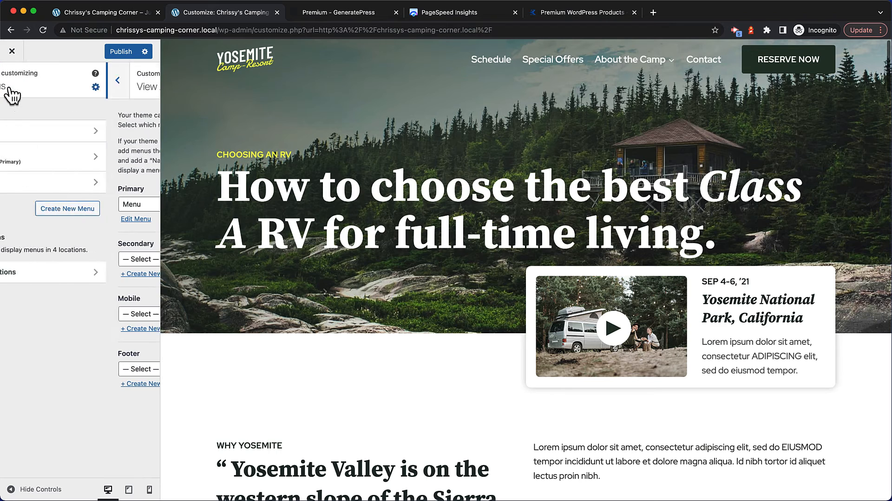
click(12, 89)
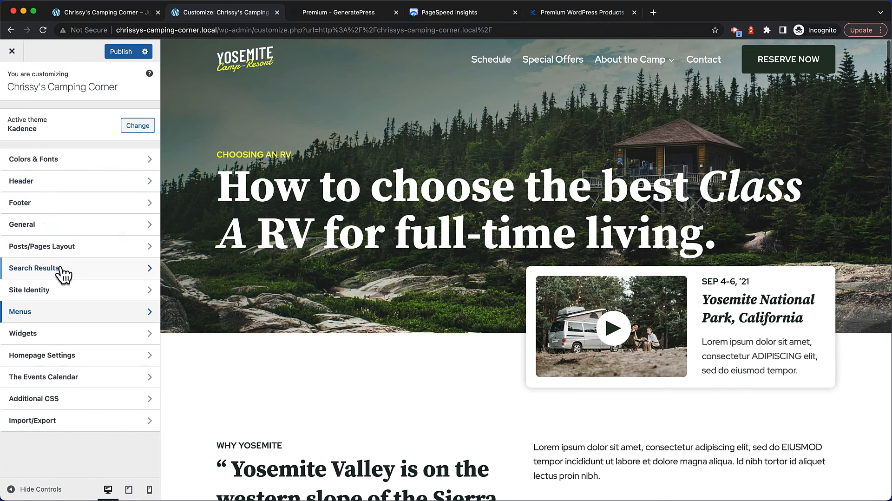
- Change the header button's label to Donate, leaving its URL empty, and return to the main customizer options
click(48, 182)
click(80, 191)
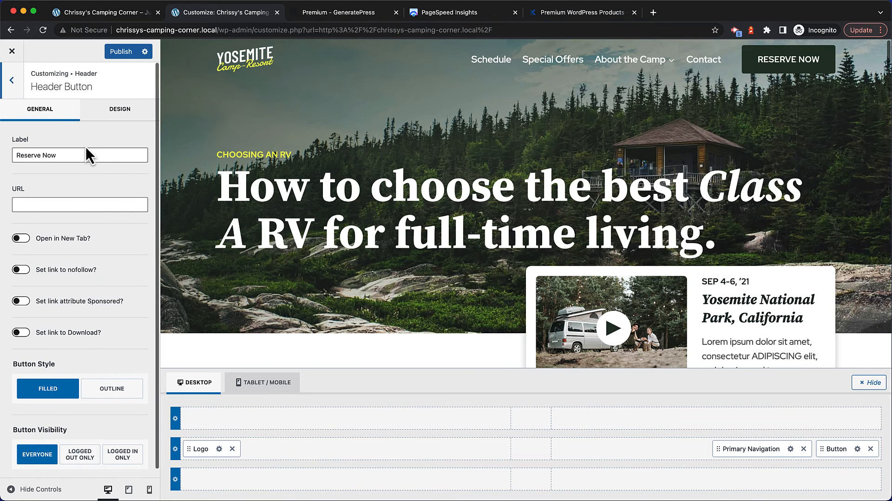
drag(88, 155, 5, 147)
text(Donate)
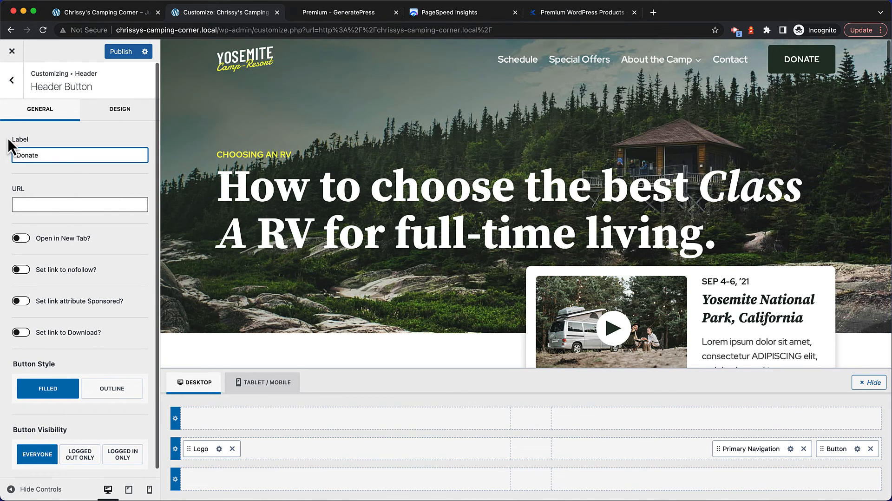
click(57, 207)
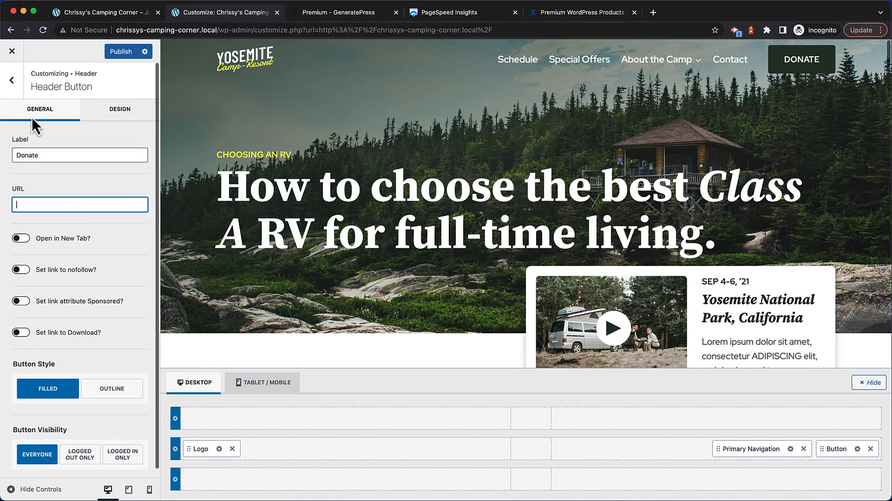
click(14, 87)
click(14, 87)
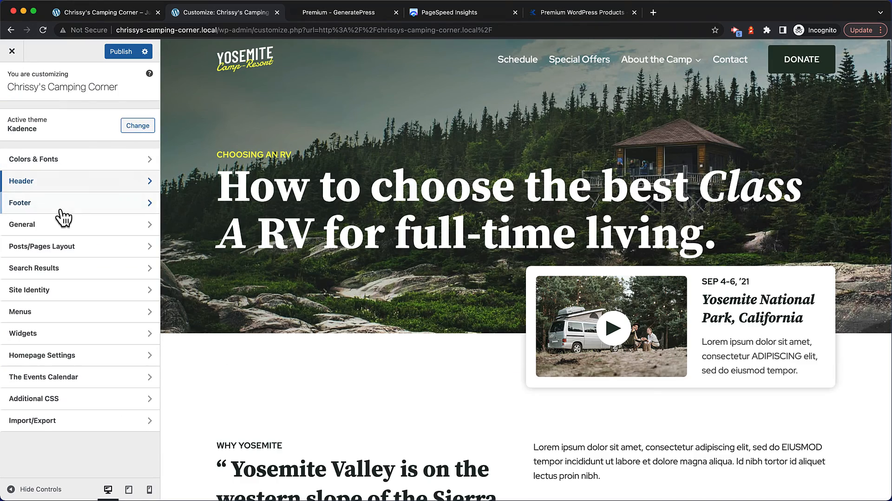
- Examine the footer builder's items and compare them with the footer in the site preview
click(23, 208)
scroll(353, 268, down, 15)
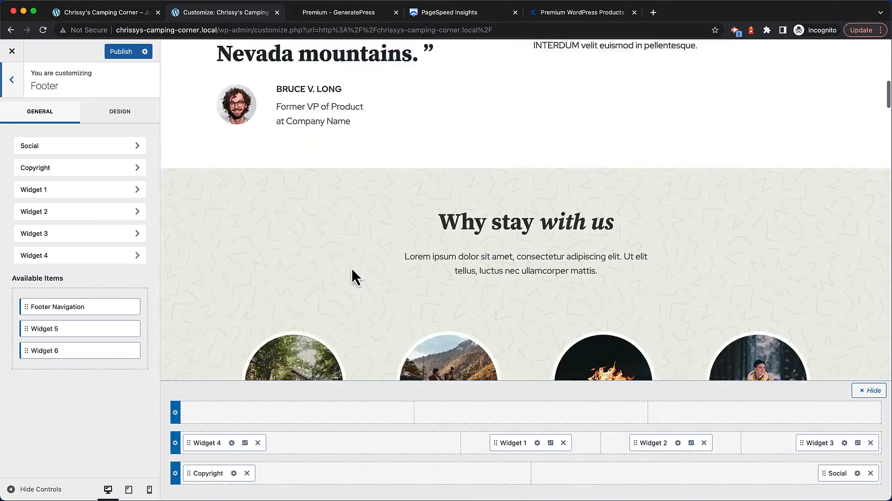
scroll(352, 269, down, 15)
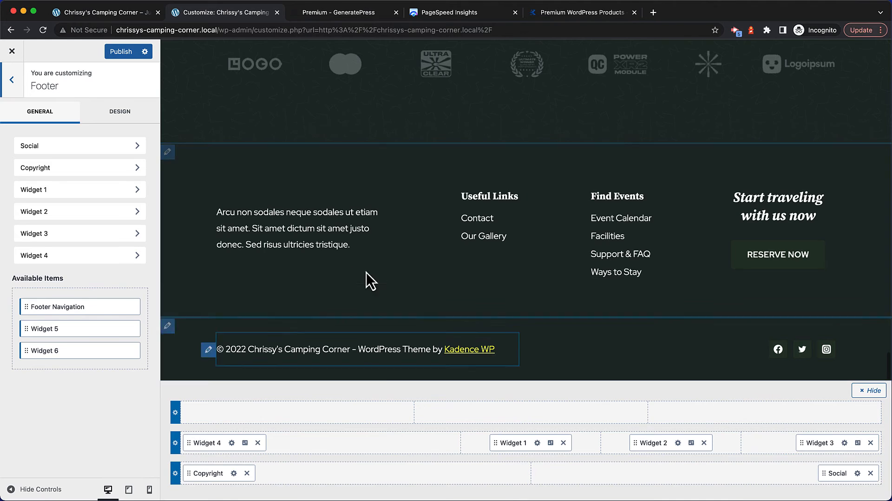
scroll(223, 194, up, 8)
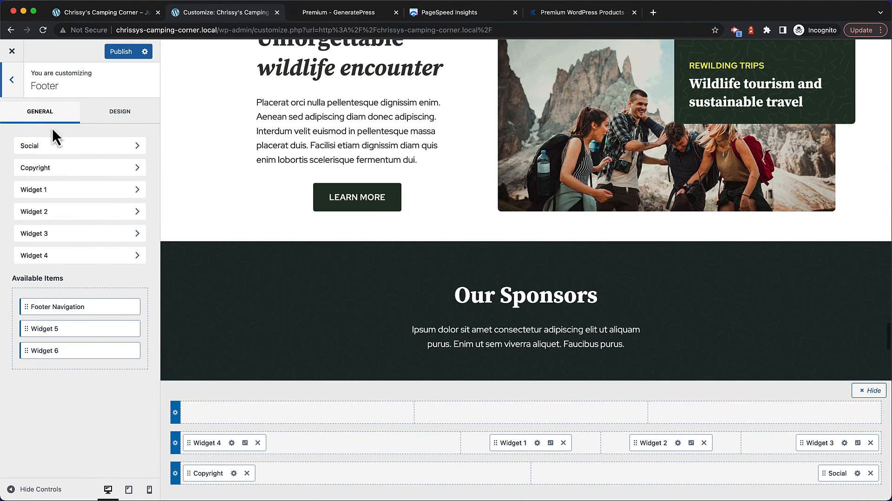
click(13, 86)
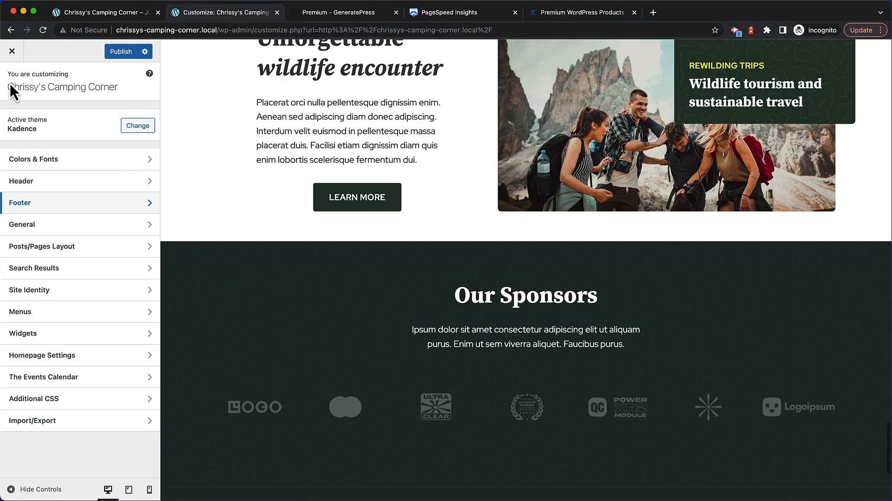
- Check the home page preview from bottom to top, publish the customizer changes and close the customizer
scroll(260, 158, up, 10)
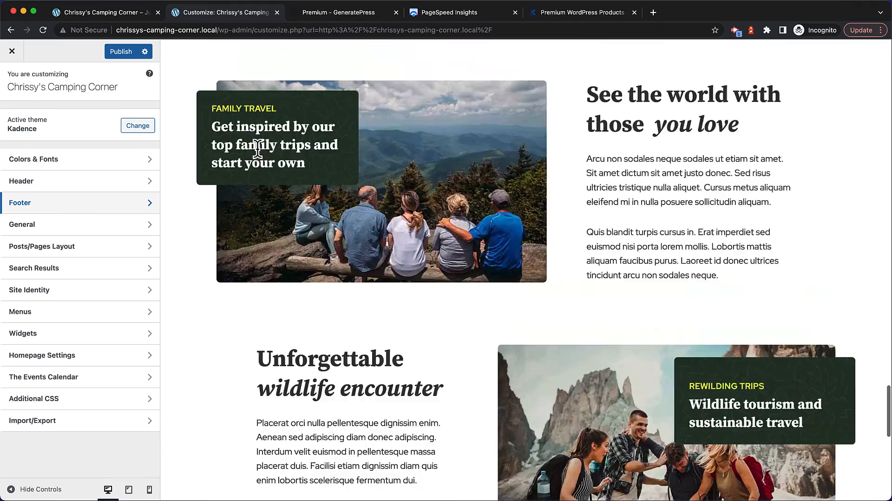
scroll(259, 167, up, 10)
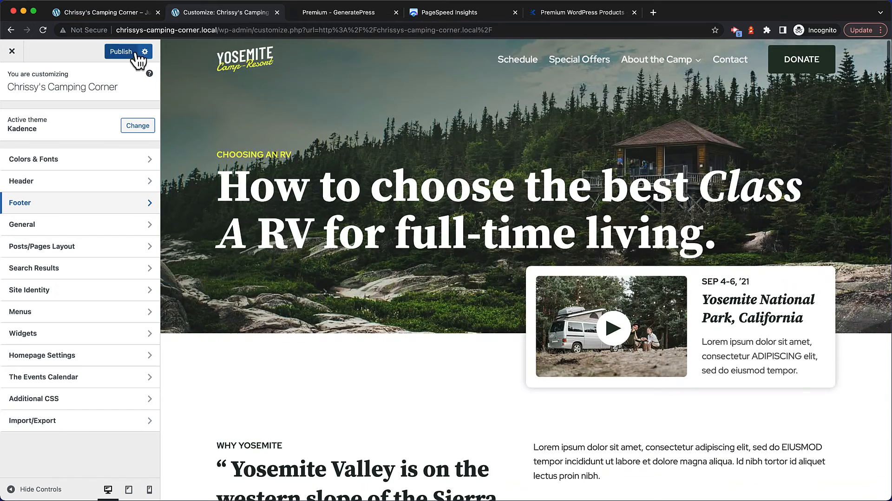
click(125, 53)
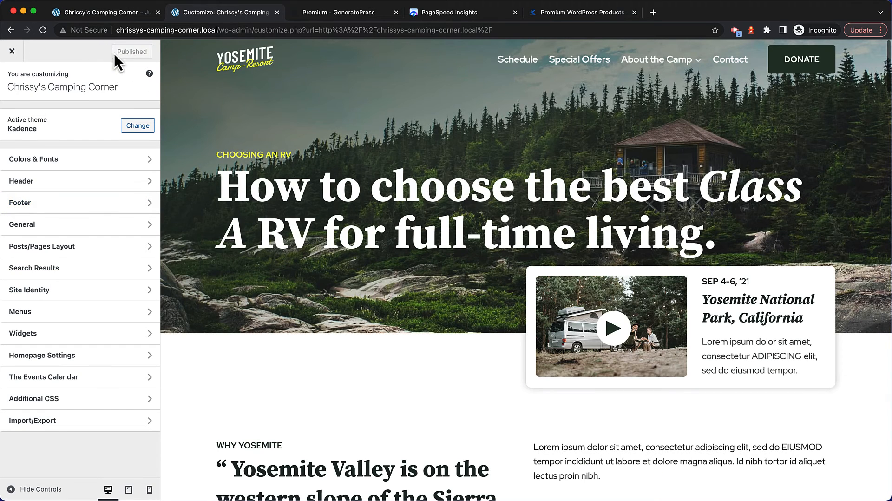
click(10, 52)
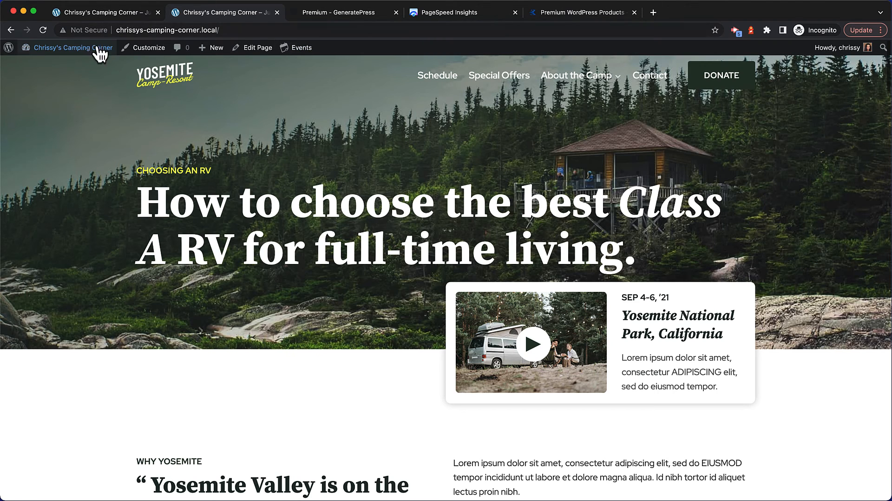
- Go to the WordPress dashboard and open the list of installed plugins
mouse_move(79, 53)
click(41, 66)
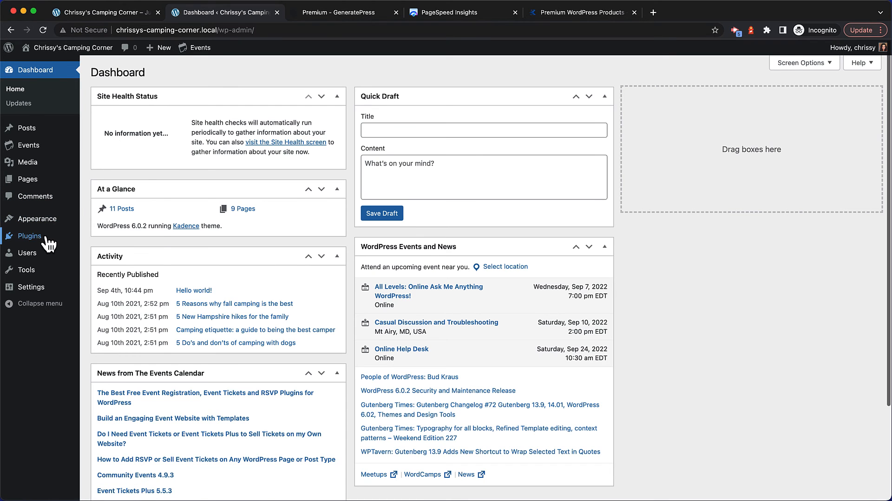
mouse_move(38, 238)
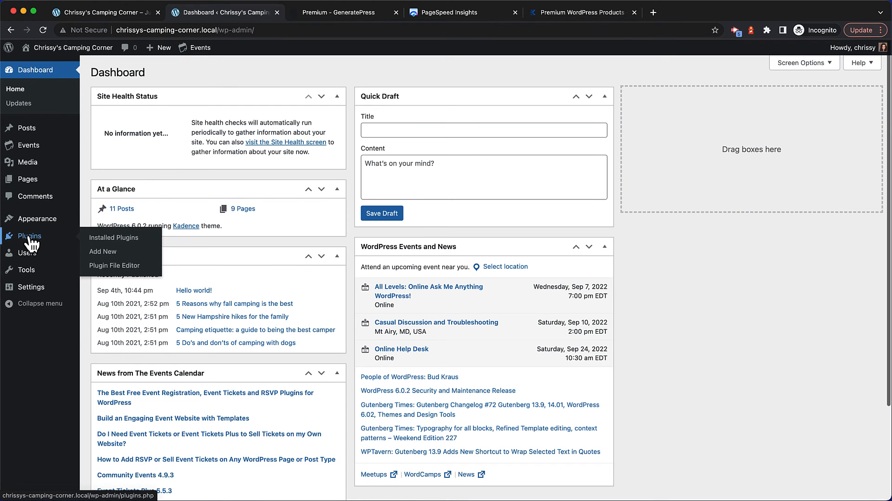
click(105, 239)
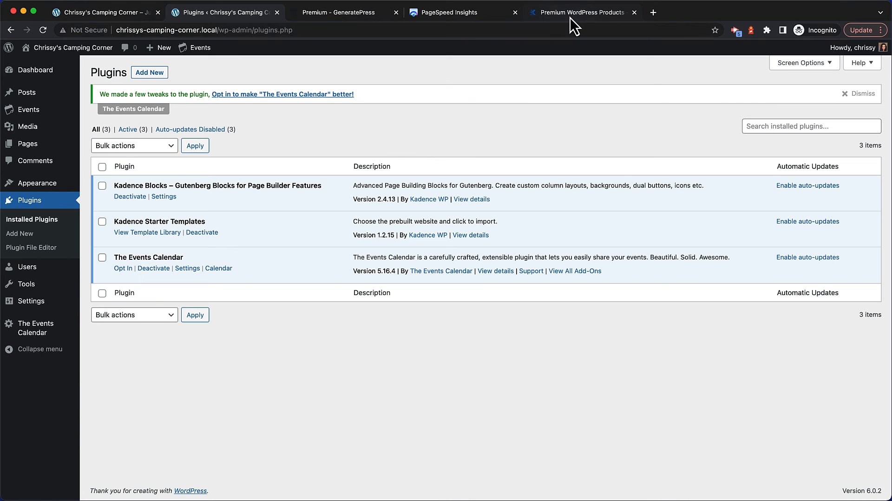
- Switch to the Kadence WP pricing page and compare the Free, Essential and Full bundles, highlighting the Essential Bundle's price
click(558, 18)
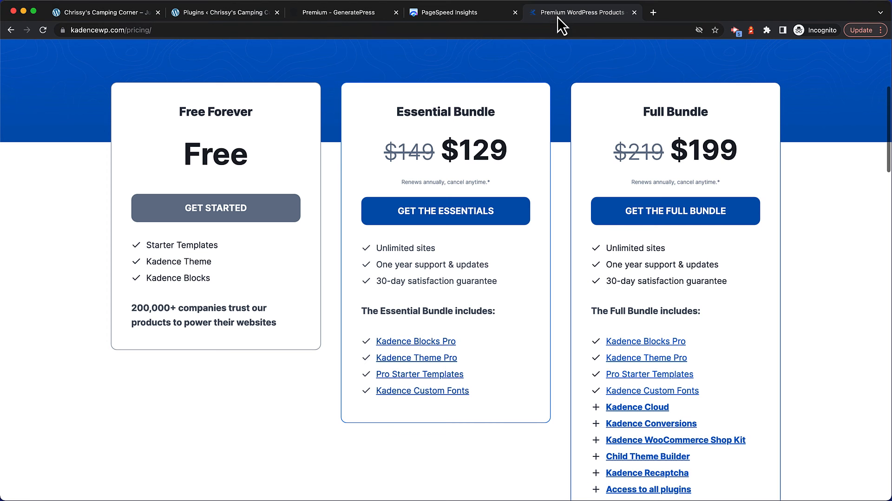
scroll(514, 102, up, 5)
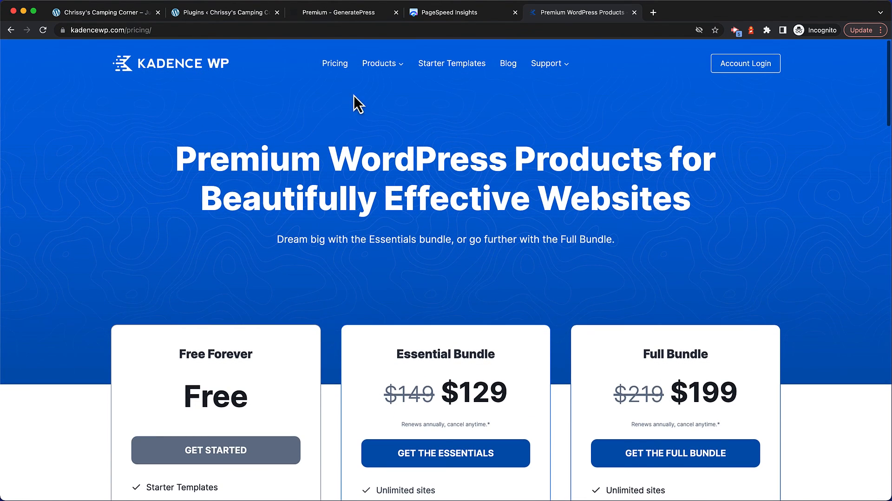
scroll(401, 111, down, 1)
scroll(401, 111, down, 5)
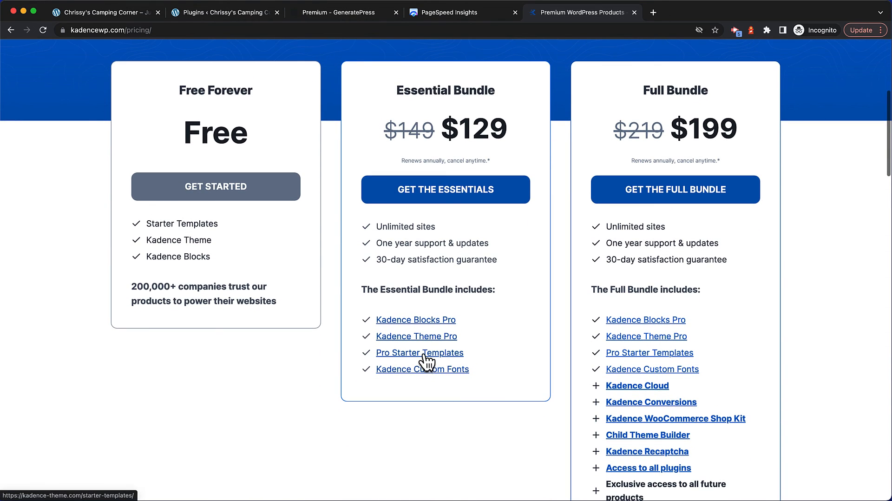
drag(459, 127, 509, 131)
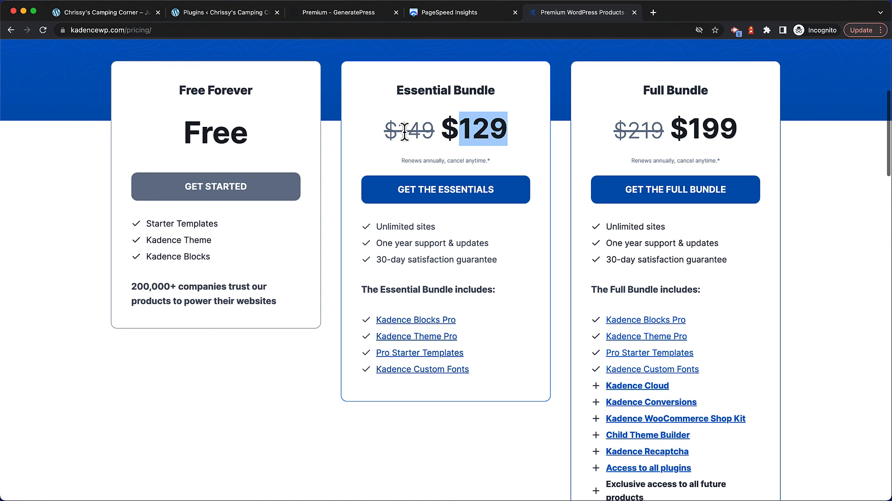
double_click(470, 128)
- Return to the WordPress admin, open the theme installer and browse the popular themes down to GeneratePress
click(208, 14)
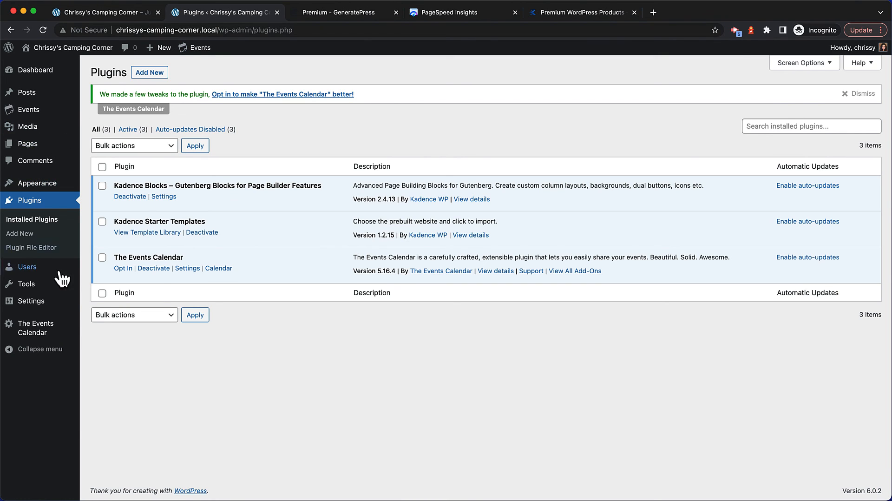
mouse_move(33, 184)
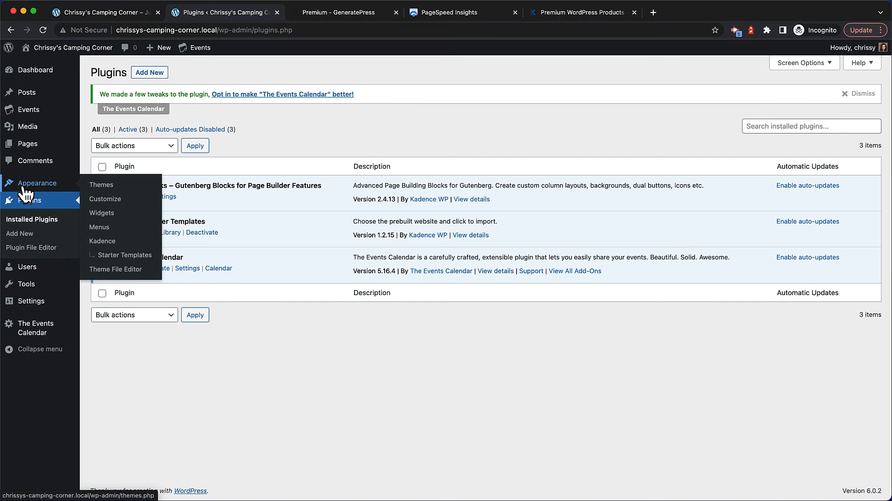
click(103, 186)
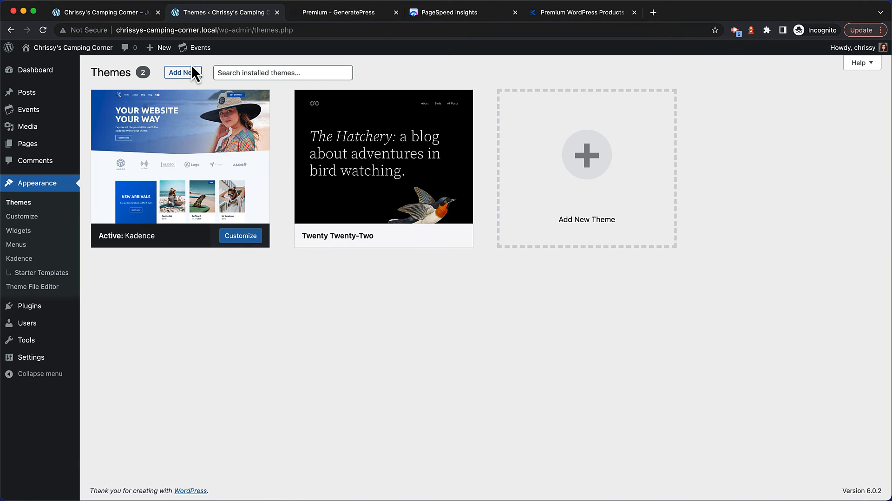
click(182, 76)
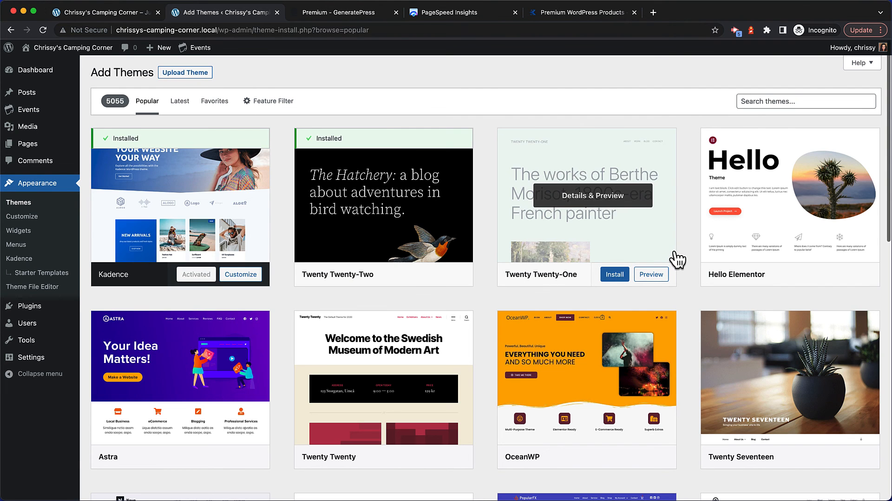
scroll(669, 259, down, 3)
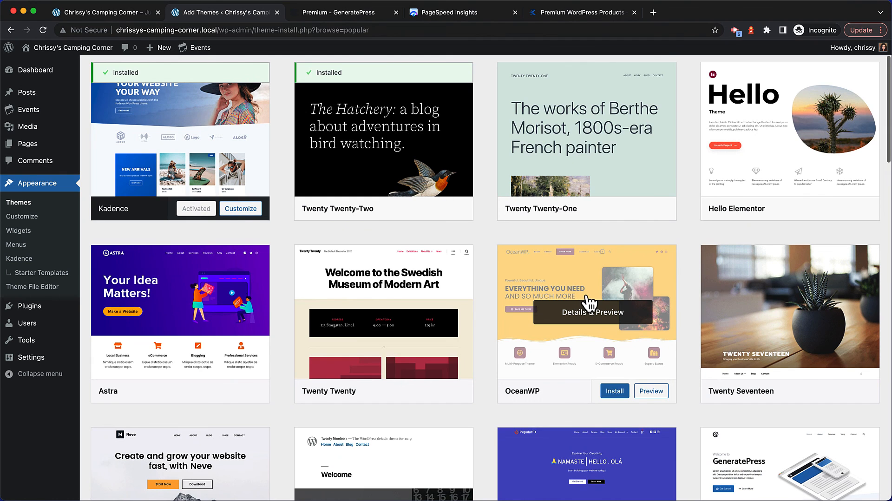
scroll(588, 301, down, 3)
scroll(605, 321, down, 3)
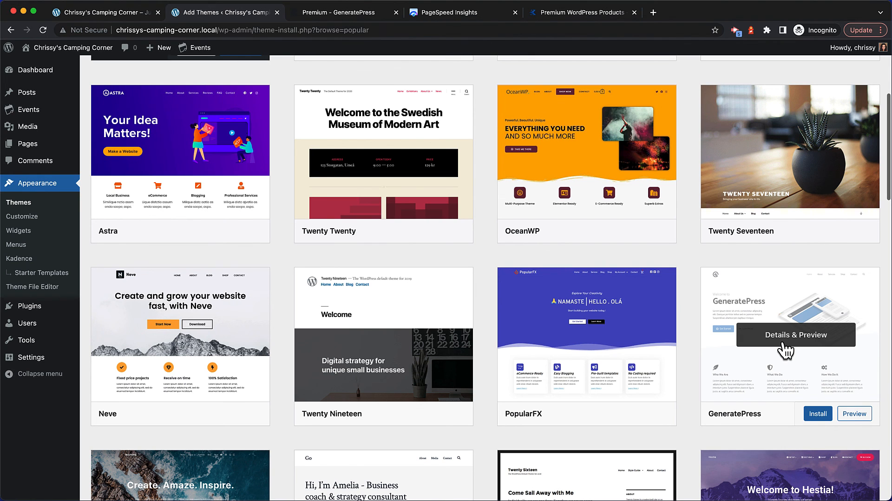
scroll(790, 344, down, 1)
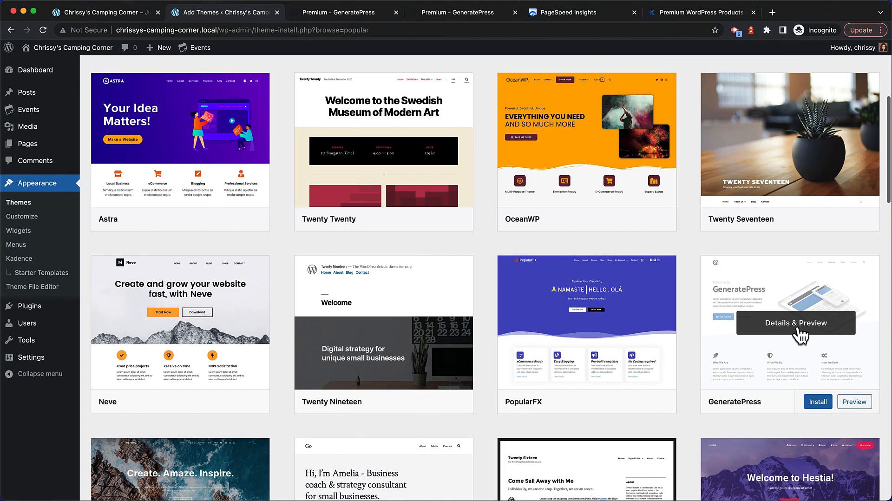